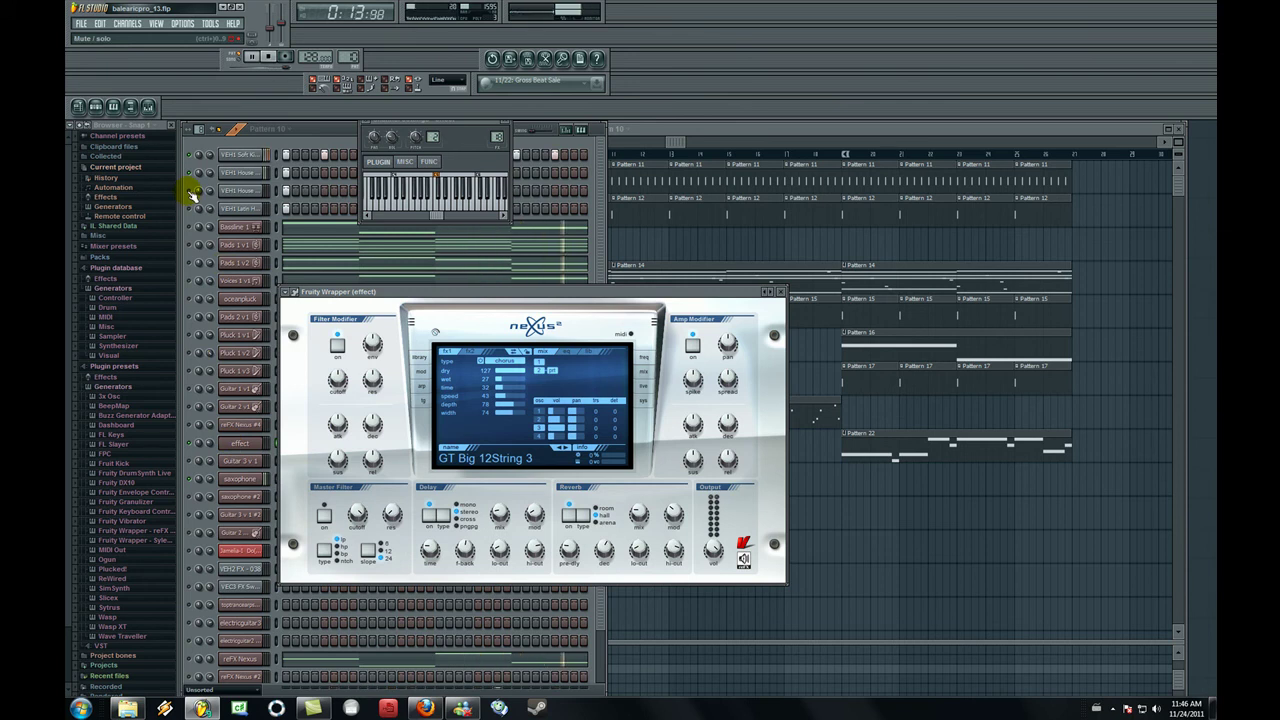
Step: Unmute the second VEH1 House and the VEH1 Latin drum channels, and adjust the Bassline channel's volume
{"action": "left_click", "coordinate": [193, 193]}
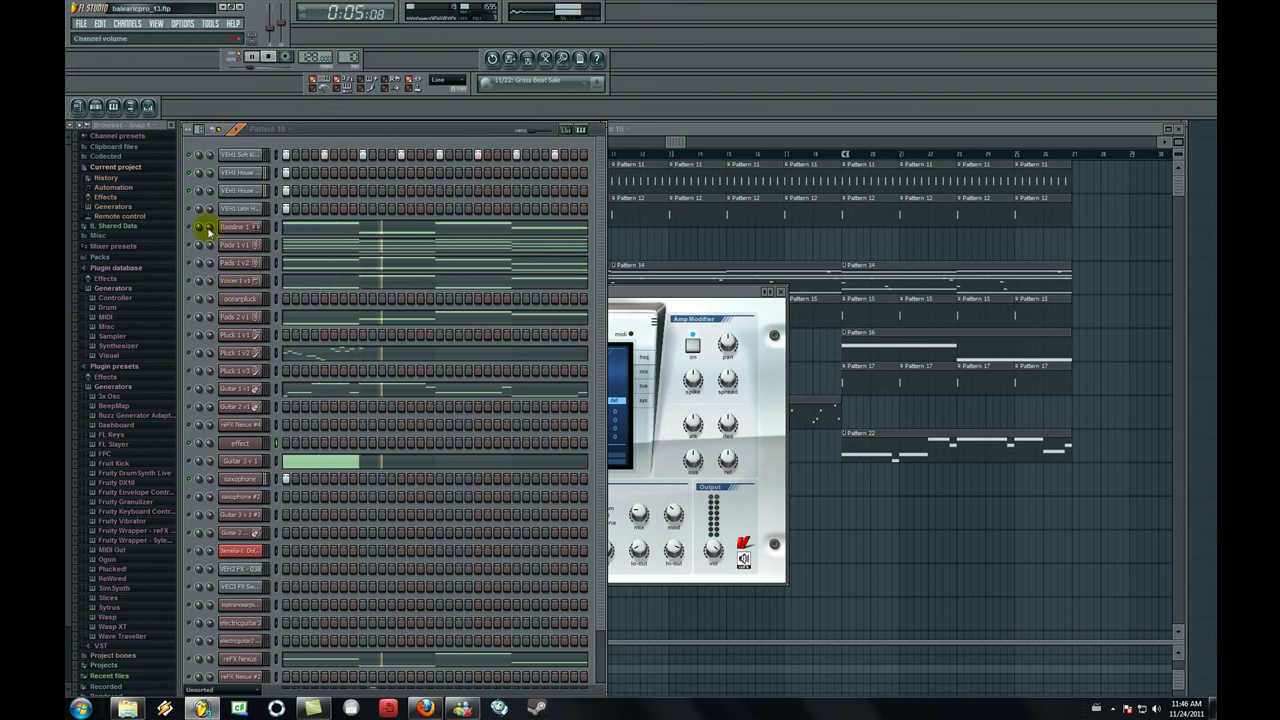
{"action": "left_click_drag", "start_coordinate": [208, 230], "coordinate": [209, 211]}
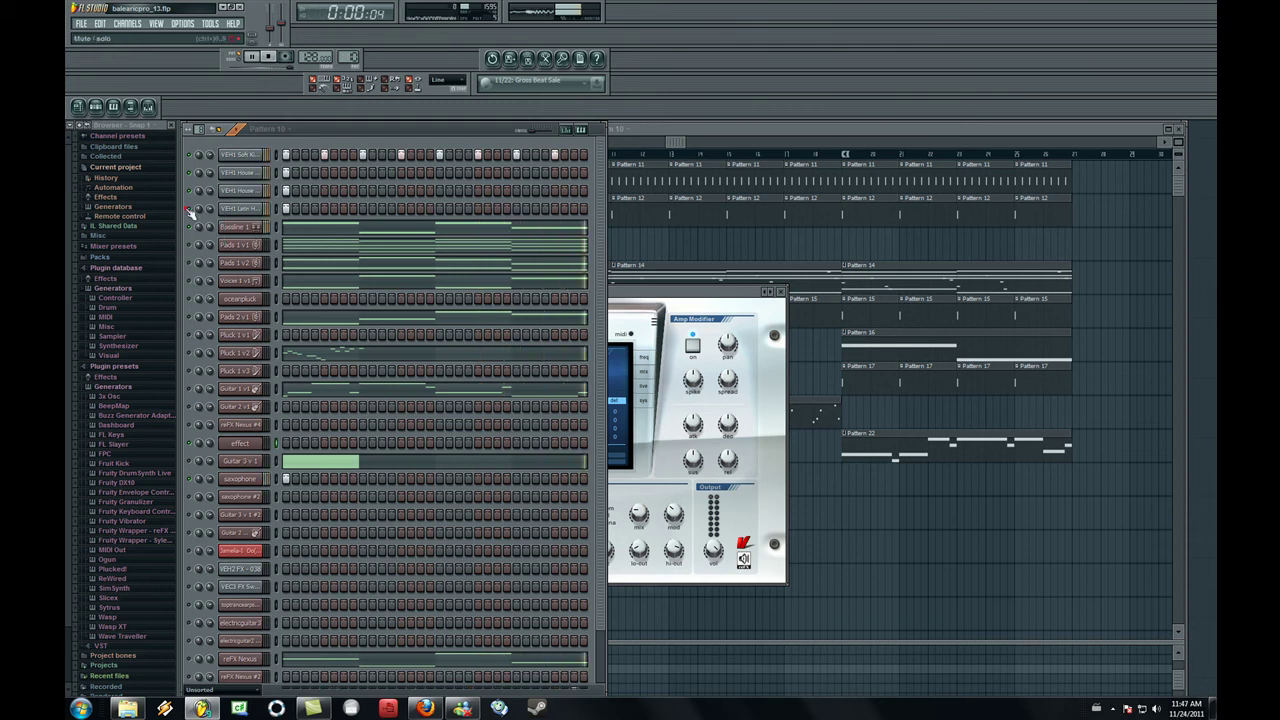
{"action": "left_click", "coordinate": [189, 210]}
{"action": "left_click", "coordinate": [208, 228]}
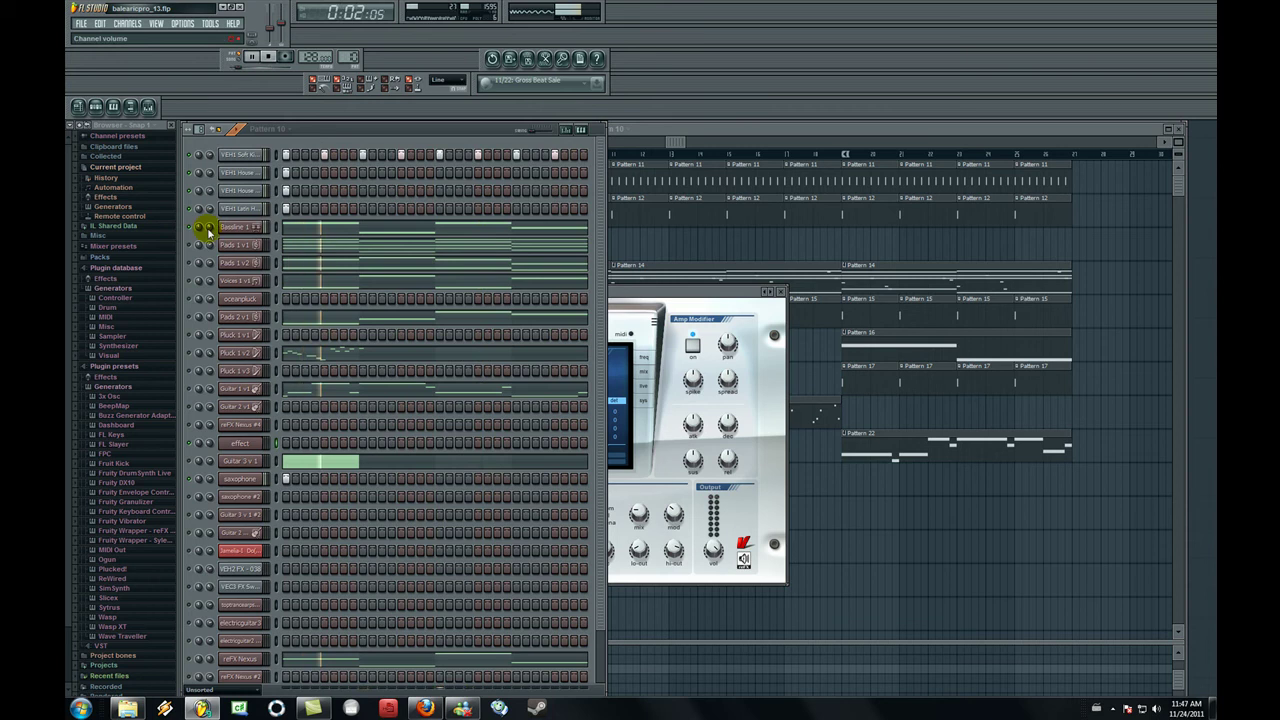
{"action": "left_click", "coordinate": [209, 256]}
{"action": "left_click", "coordinate": [230, 514]}
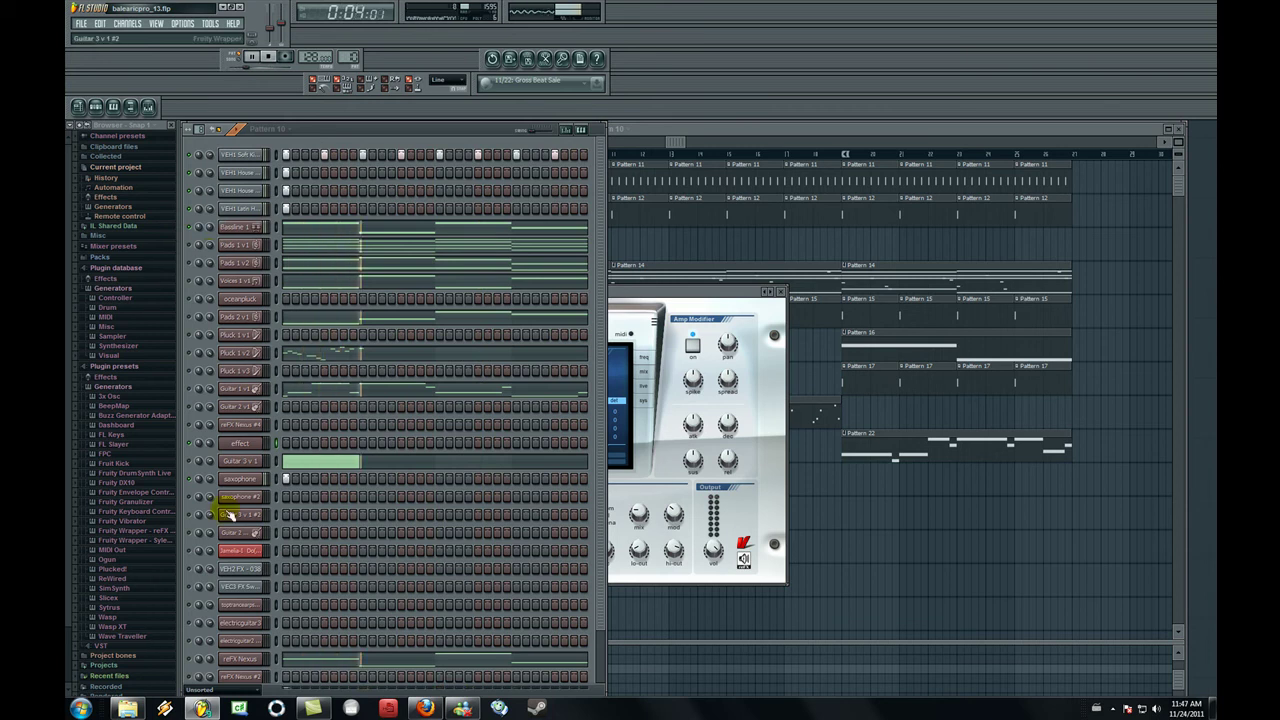
{"action": "left_click", "coordinate": [255, 407]}
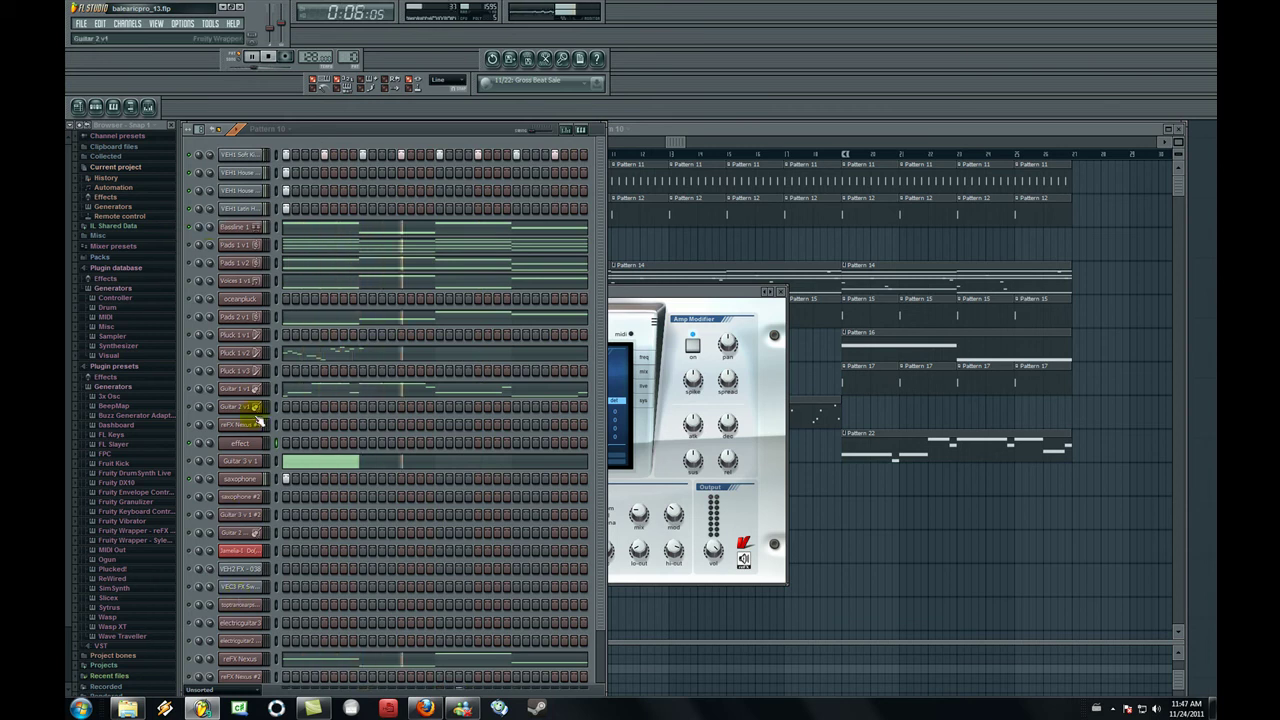
Step: Unmute the Pads 1 v1 channel and adjust its volume while the pattern plays
{"action": "left_click", "coordinate": [189, 245]}
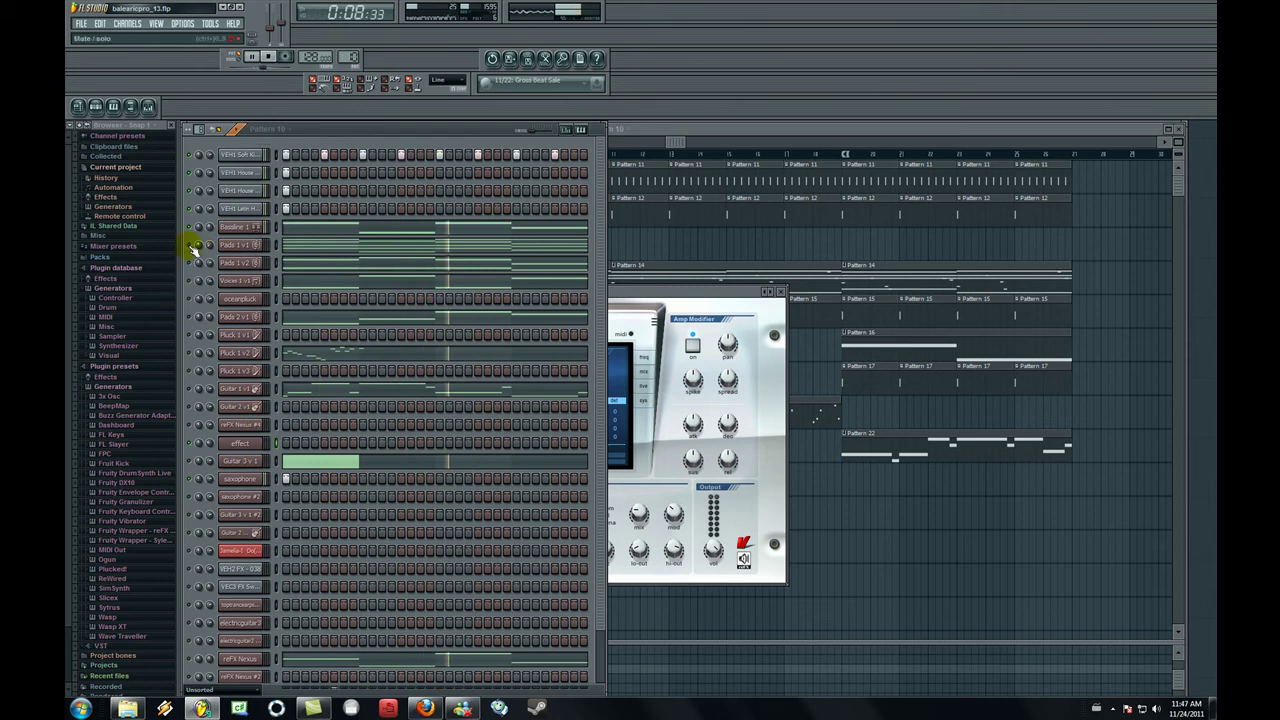
{"action": "right_click", "coordinate": [189, 245]}
{"action": "right_click", "coordinate": [210, 245]}
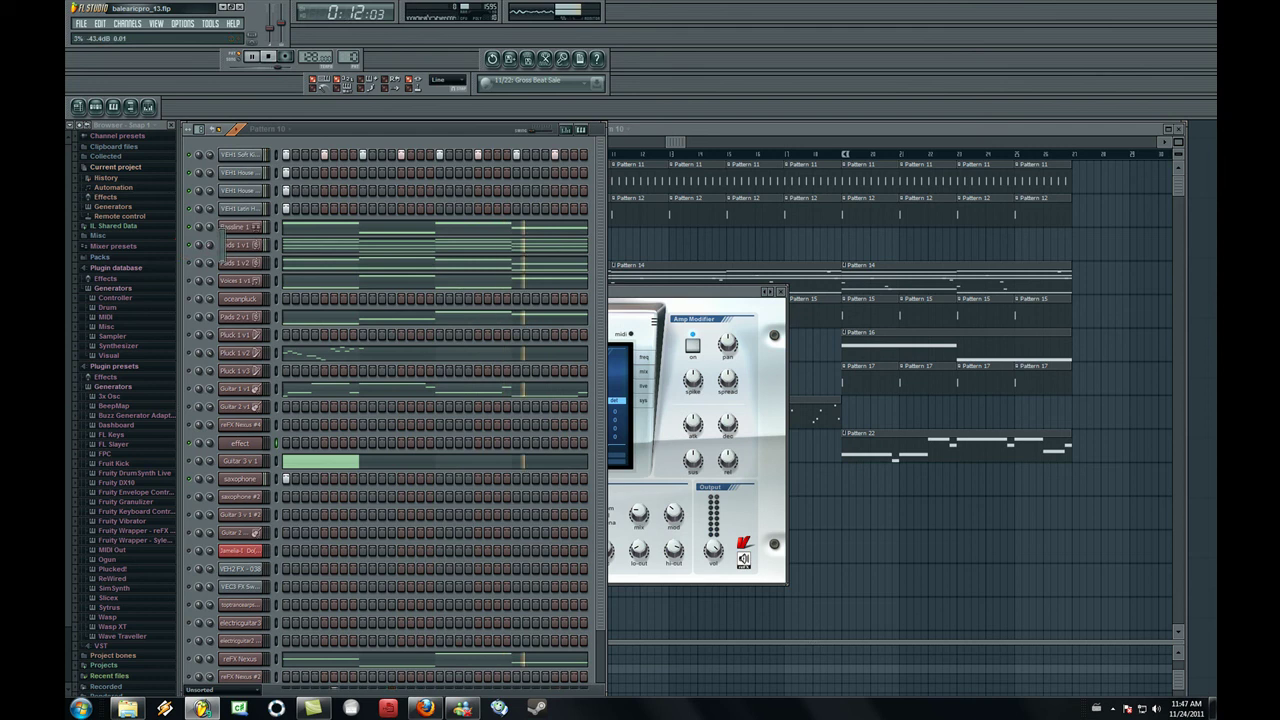
{"action": "left_click_drag", "start_coordinate": [210, 245], "coordinate": [210, 210]}
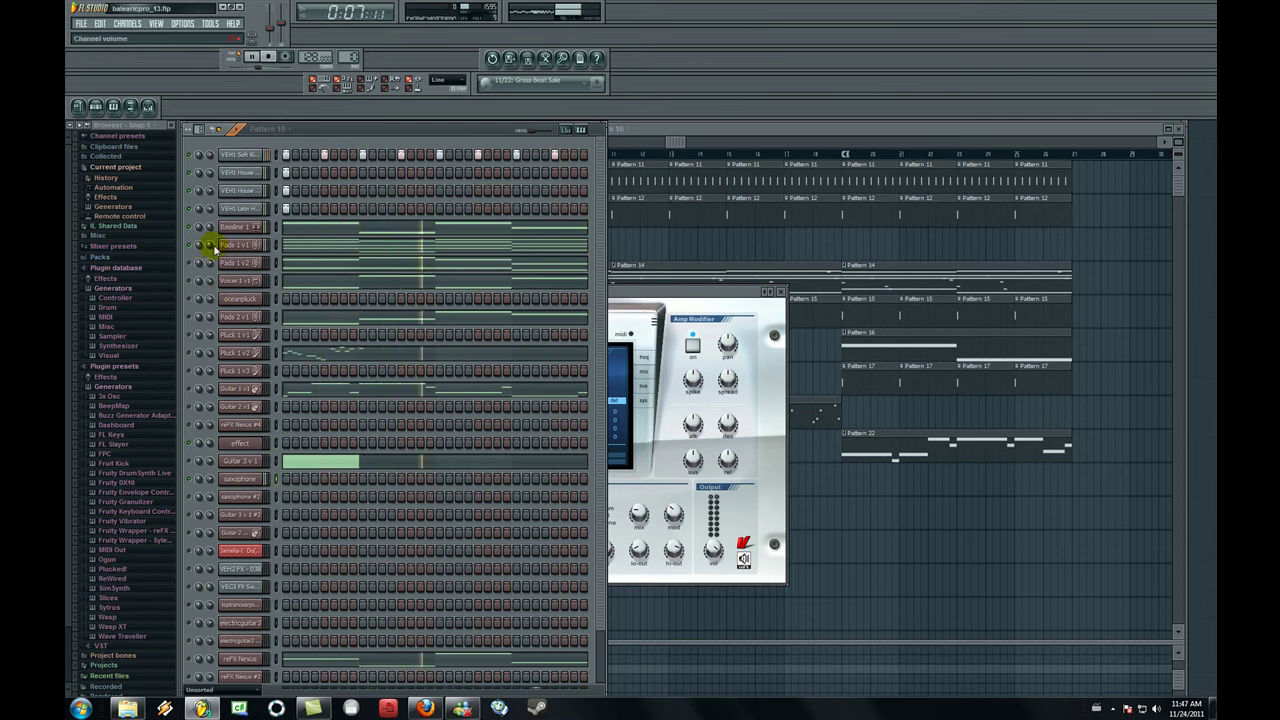
{"action": "mouse_move", "coordinate": [210, 245]}
{"action": "left_mouse_down"}
{"action": "mouse_move", "coordinate": [210, 270]}
{"action": "mouse_move", "coordinate": [210, 254]}
{"action": "left_mouse_up"}
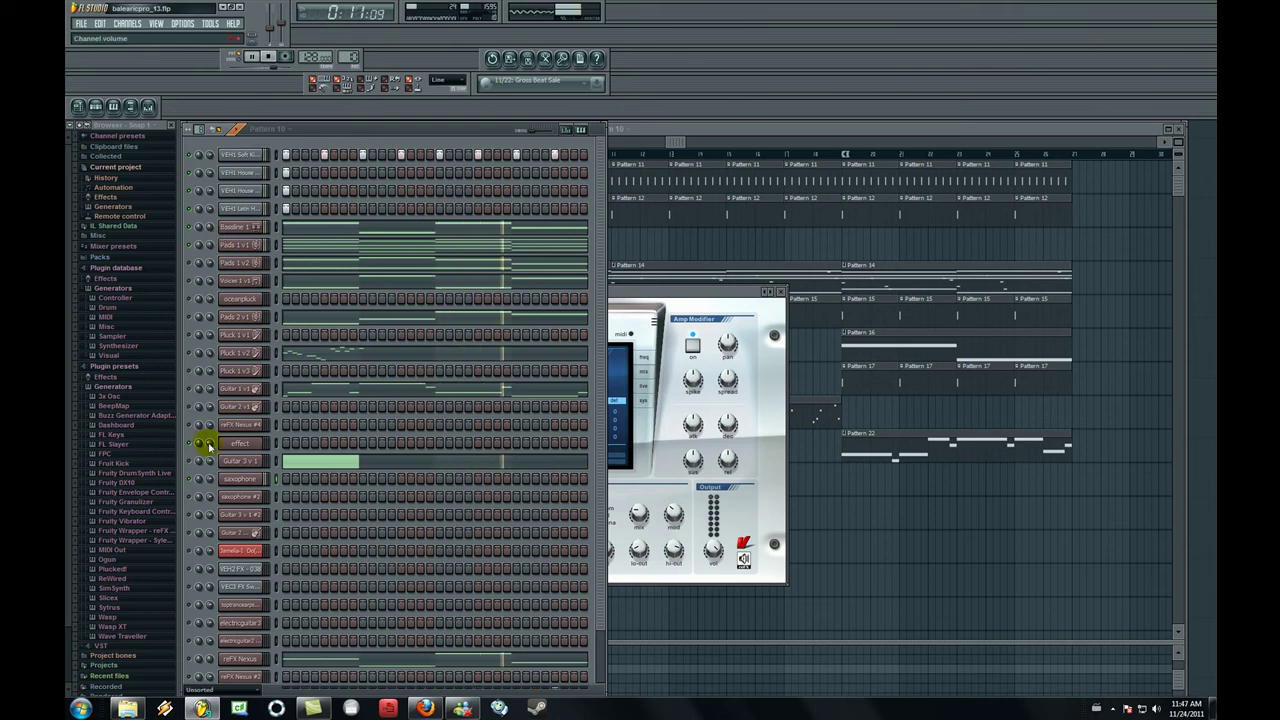
{"action": "left_click_drag", "start_coordinate": [209, 447], "coordinate": [209, 431]}
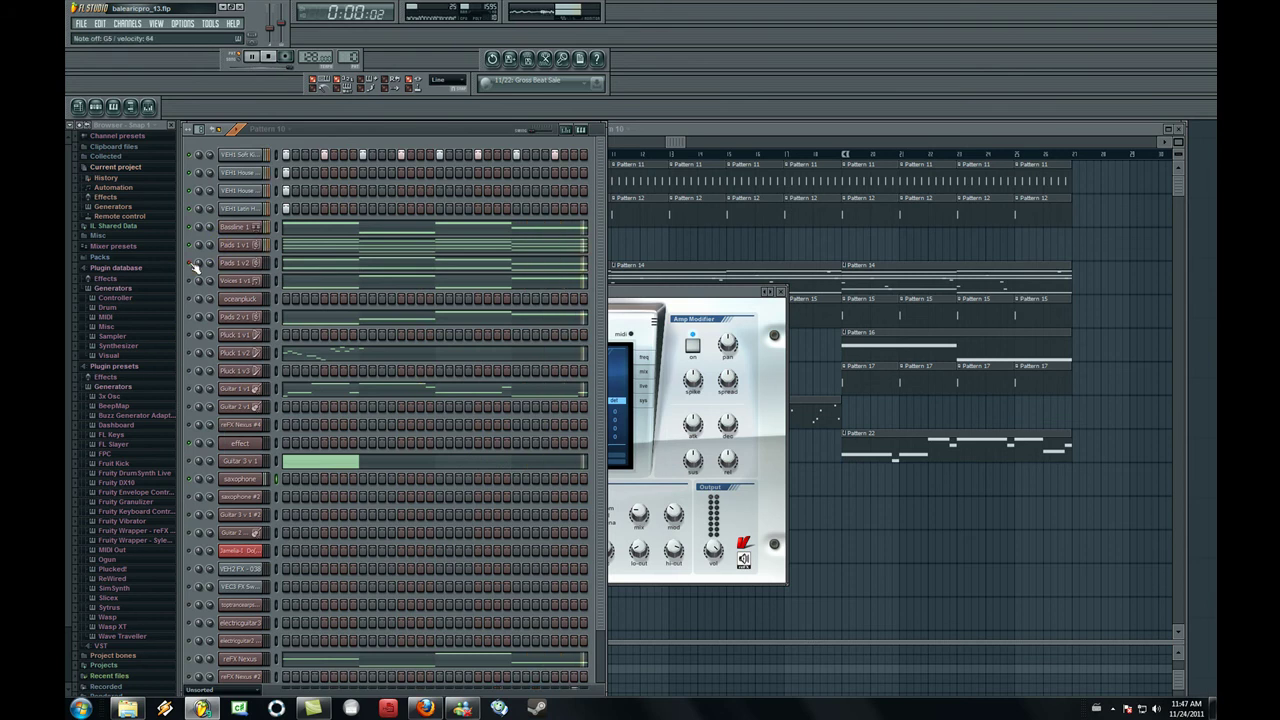
Step: Switch the Pads 1 v2 channel in and out of the mix, leave it on, and unmute the reFX Nexus channel
{"action": "left_click", "coordinate": [190, 264]}
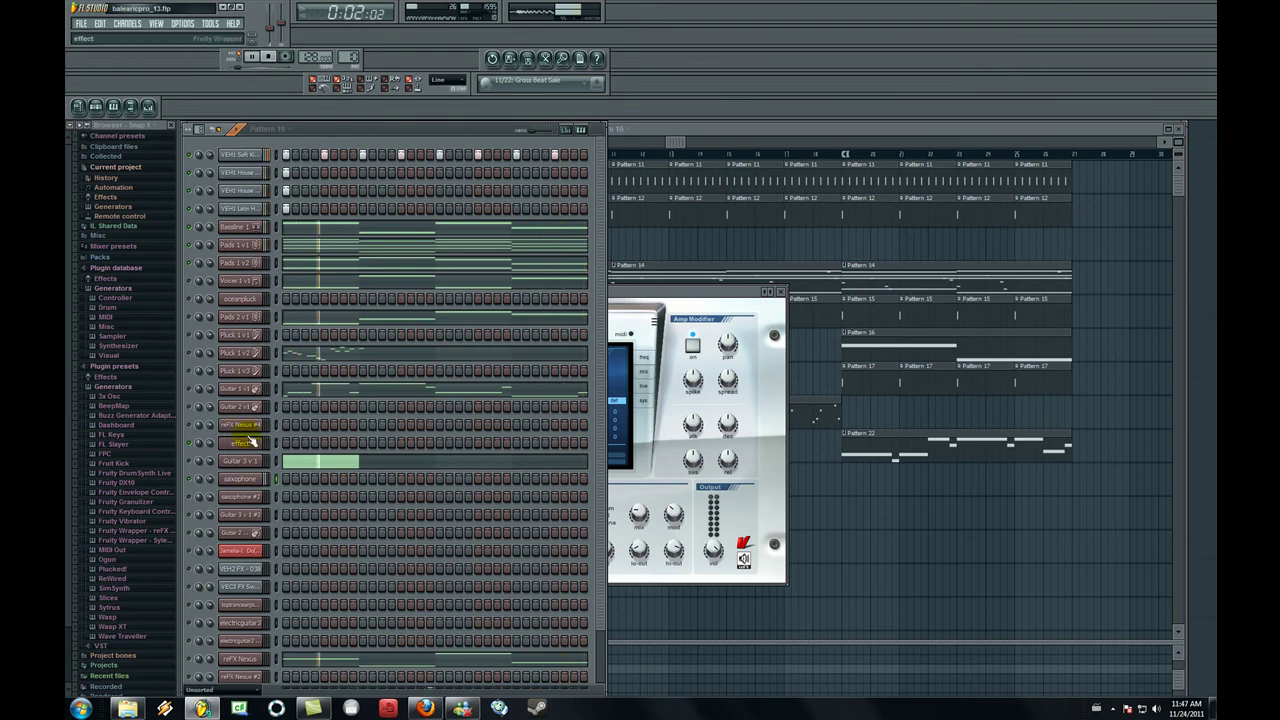
{"action": "left_click", "coordinate": [198, 262]}
{"action": "left_click", "coordinate": [191, 263]}
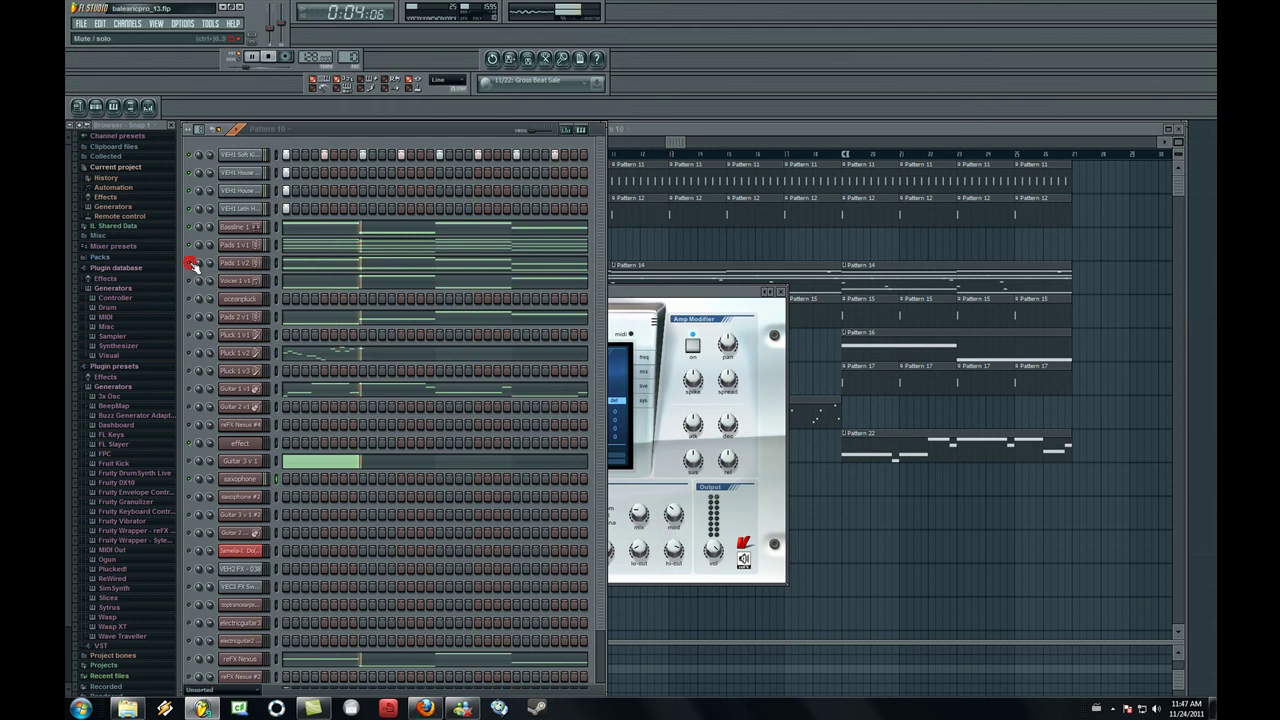
{"action": "left_click", "coordinate": [192, 263]}
{"action": "left_click", "coordinate": [199, 318]}
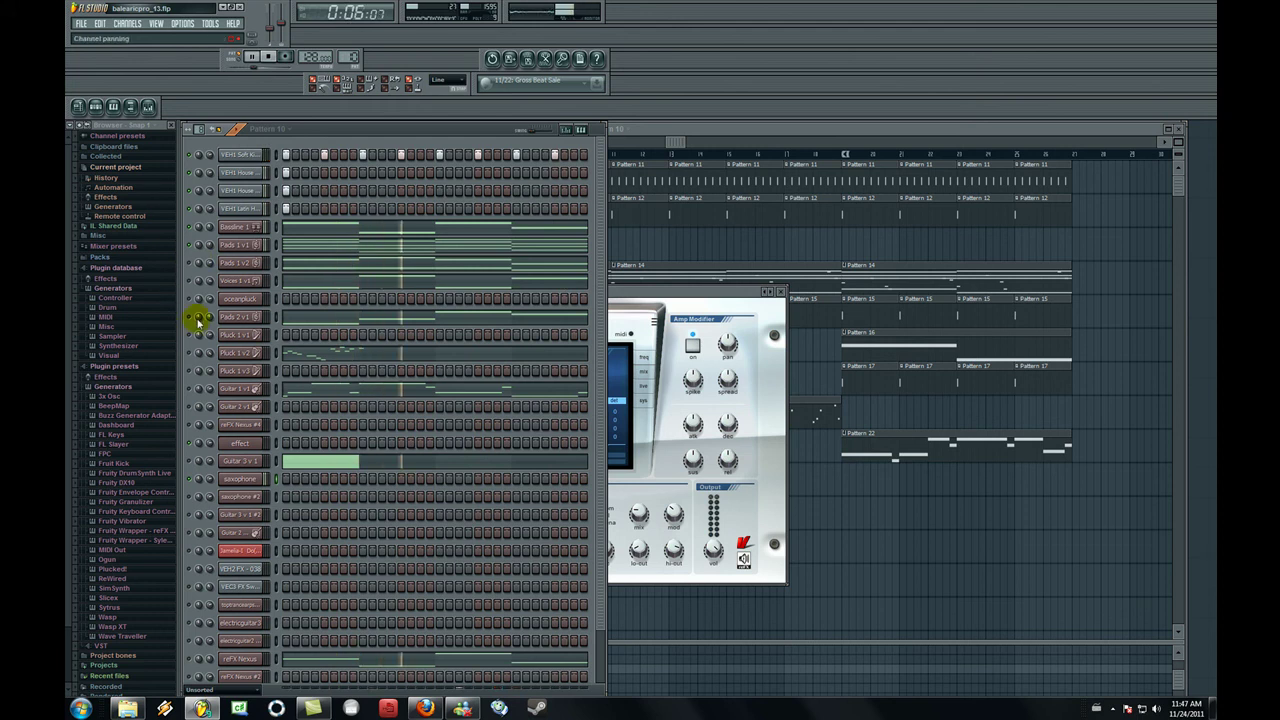
{"action": "left_click", "coordinate": [222, 353]}
{"action": "left_click", "coordinate": [209, 336]}
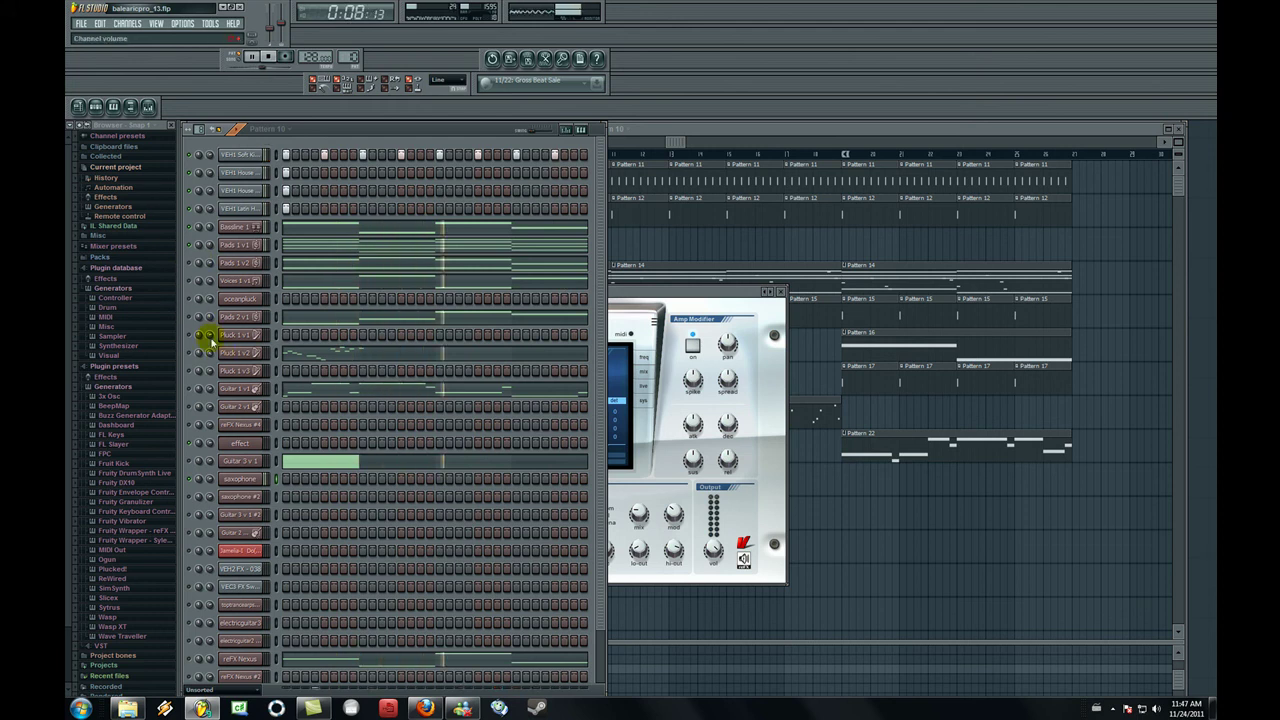
{"action": "left_click", "coordinate": [190, 264]}
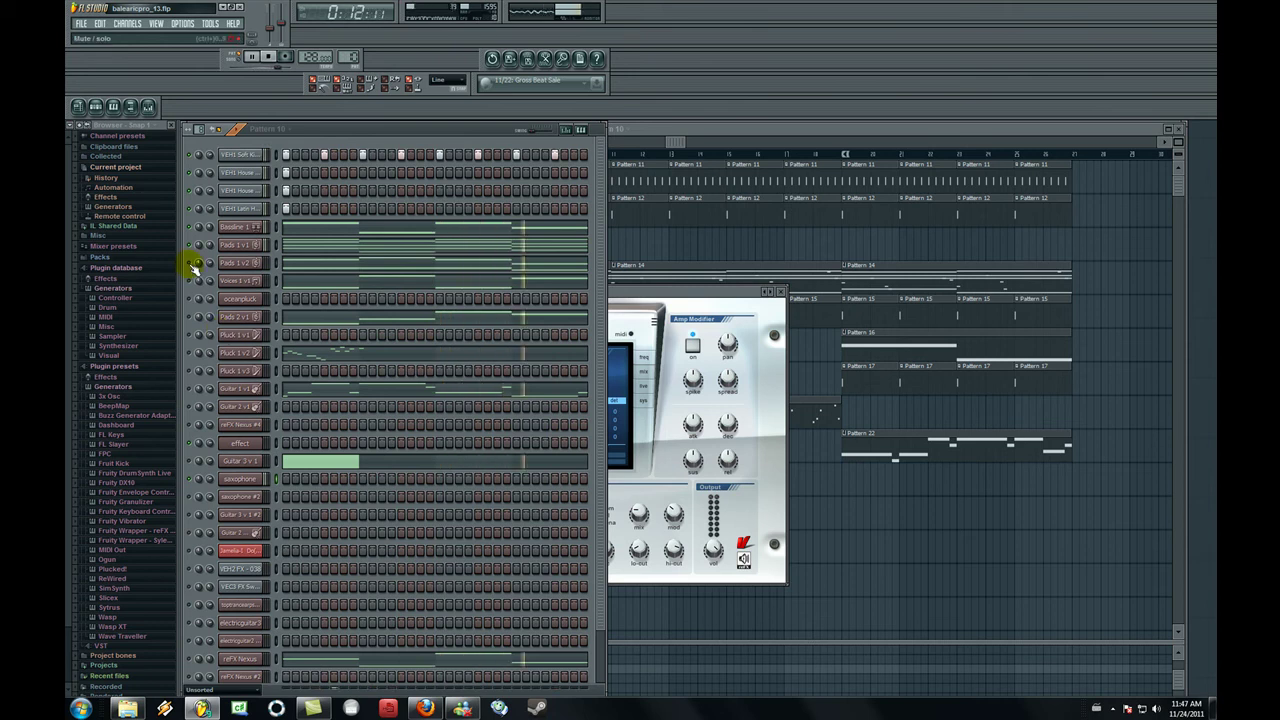
{"action": "left_click", "coordinate": [187, 658]}
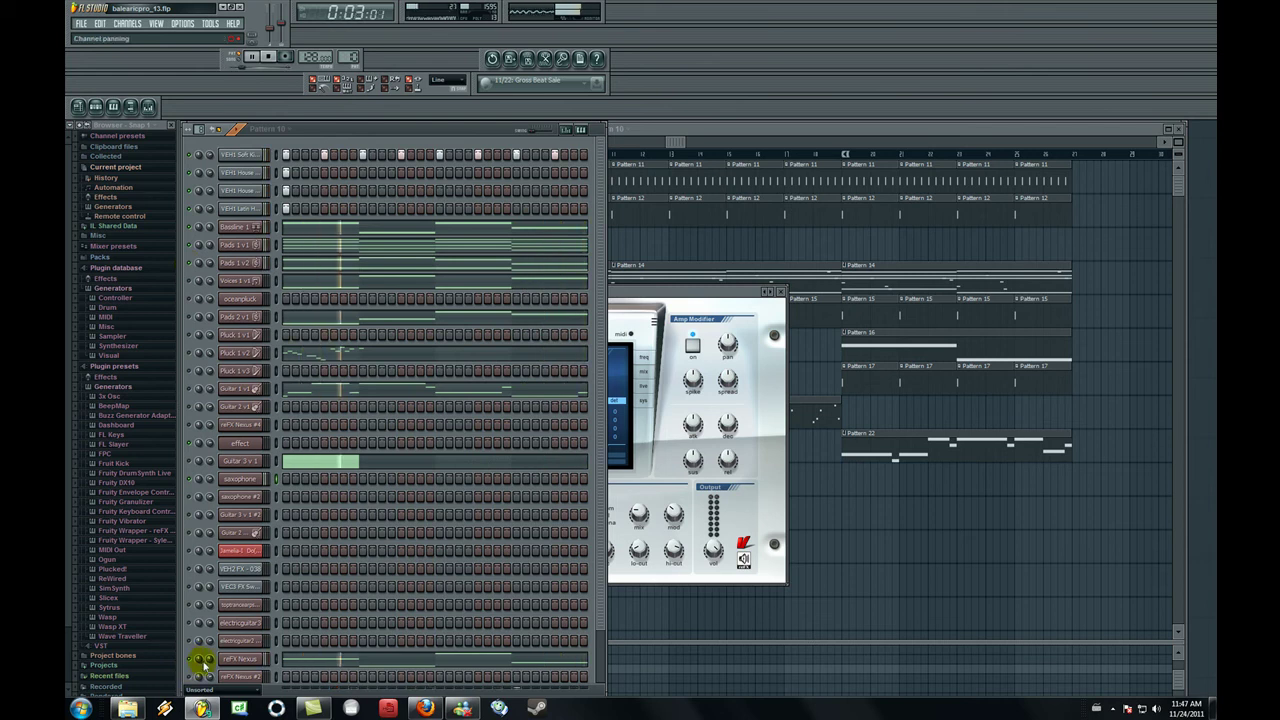
Step: Open the effect channel's piano roll, audition a few notes on its keyboard, and close the piano roll
{"action": "right_click", "coordinate": [243, 442]}
{"action": "left_click", "coordinate": [296, 443]}
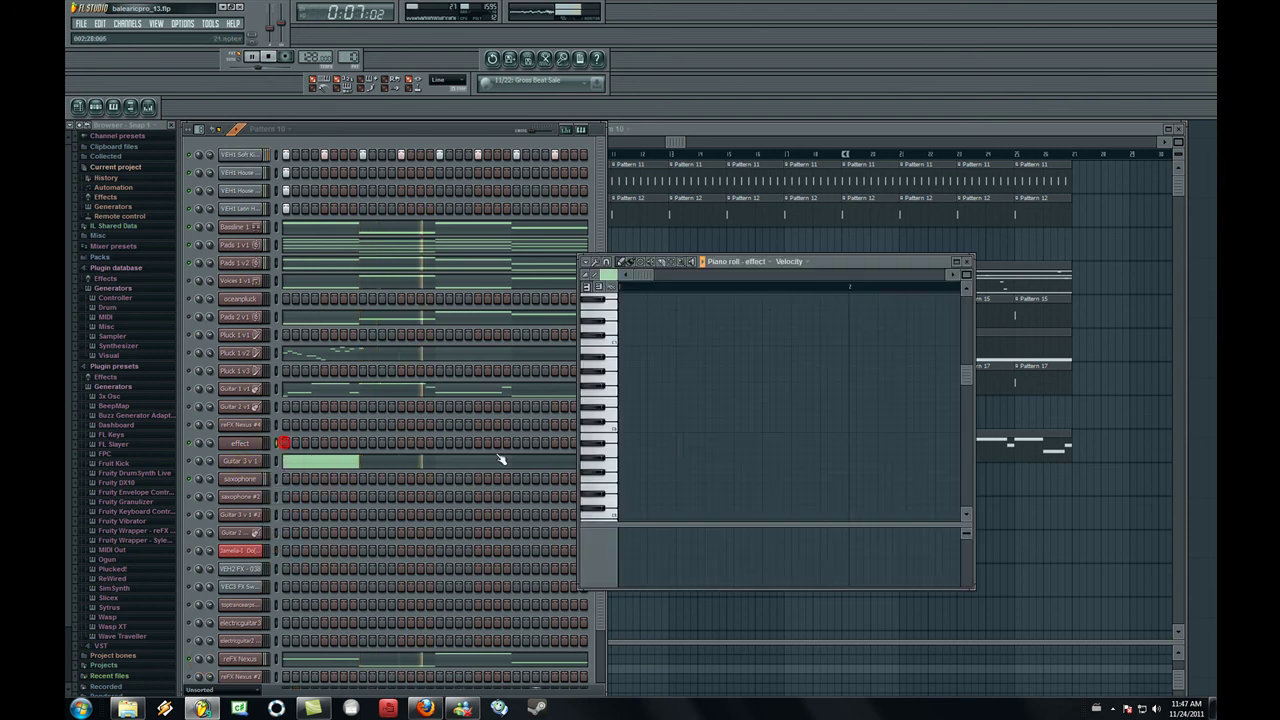
{"action": "left_click", "coordinate": [676, 403]}
{"action": "left_click", "coordinate": [966, 263]}
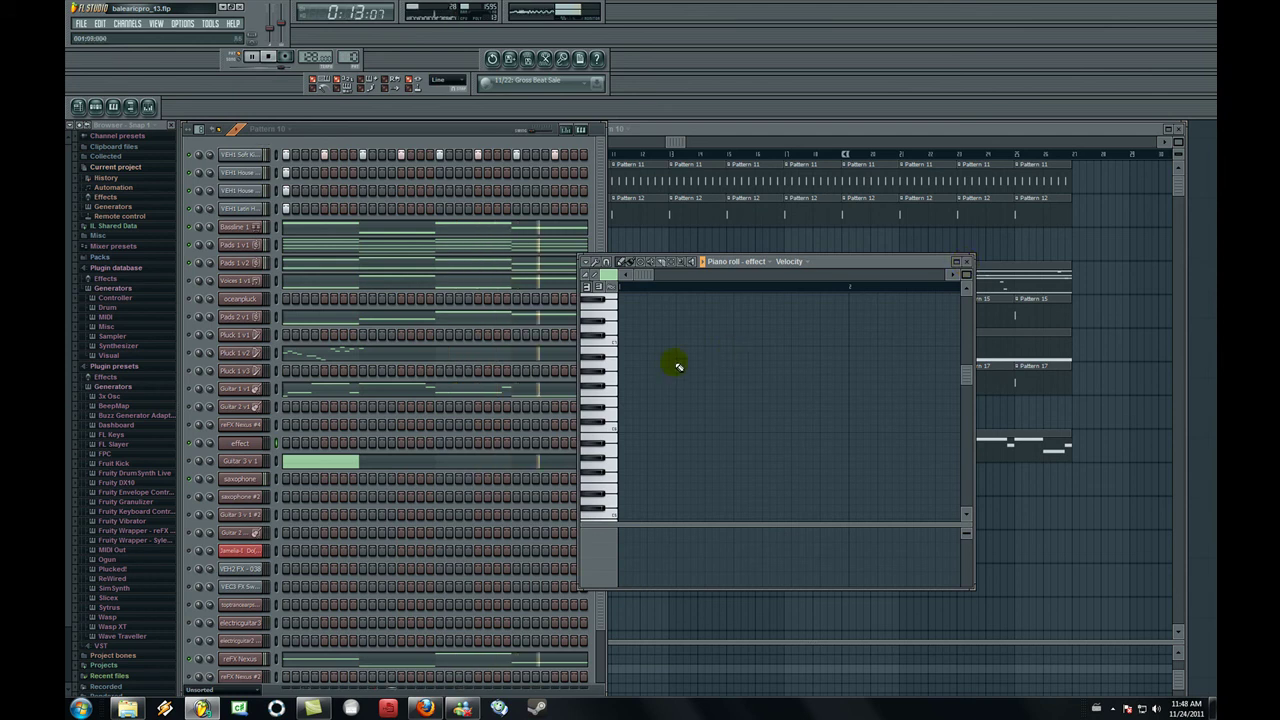
{"action": "left_click", "coordinate": [609, 374]}
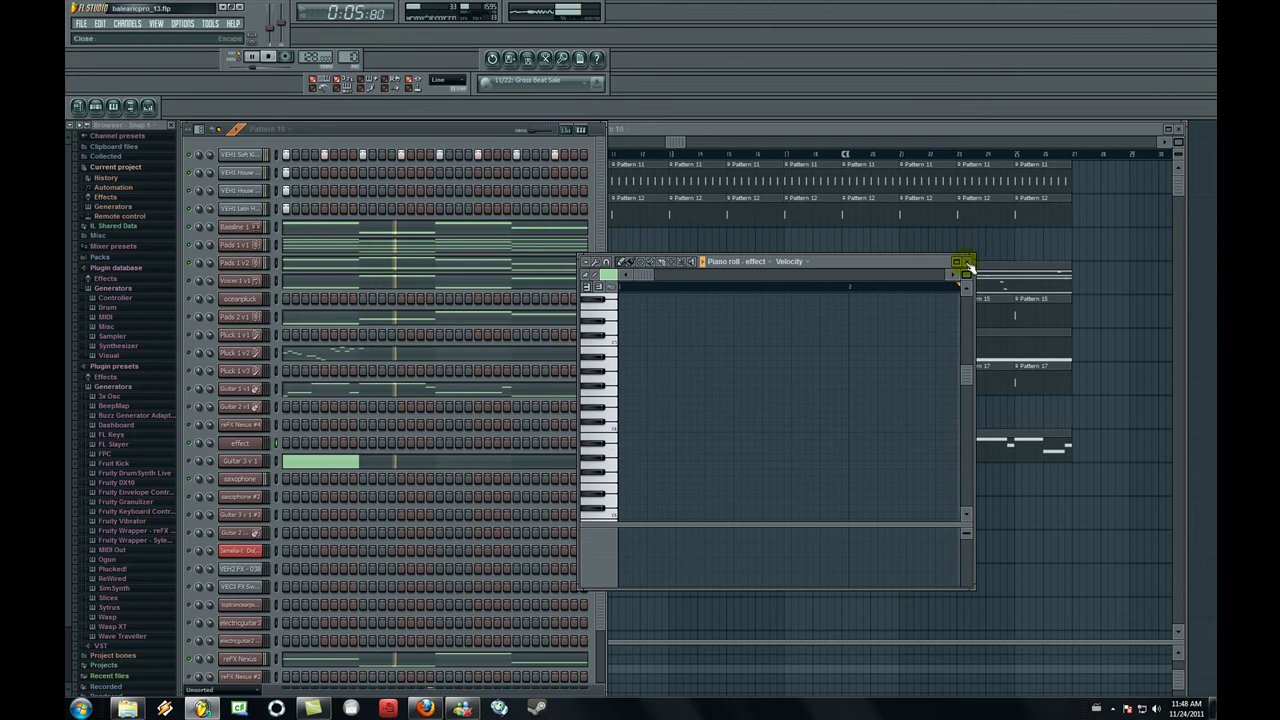
{"action": "left_click", "coordinate": [607, 427]}
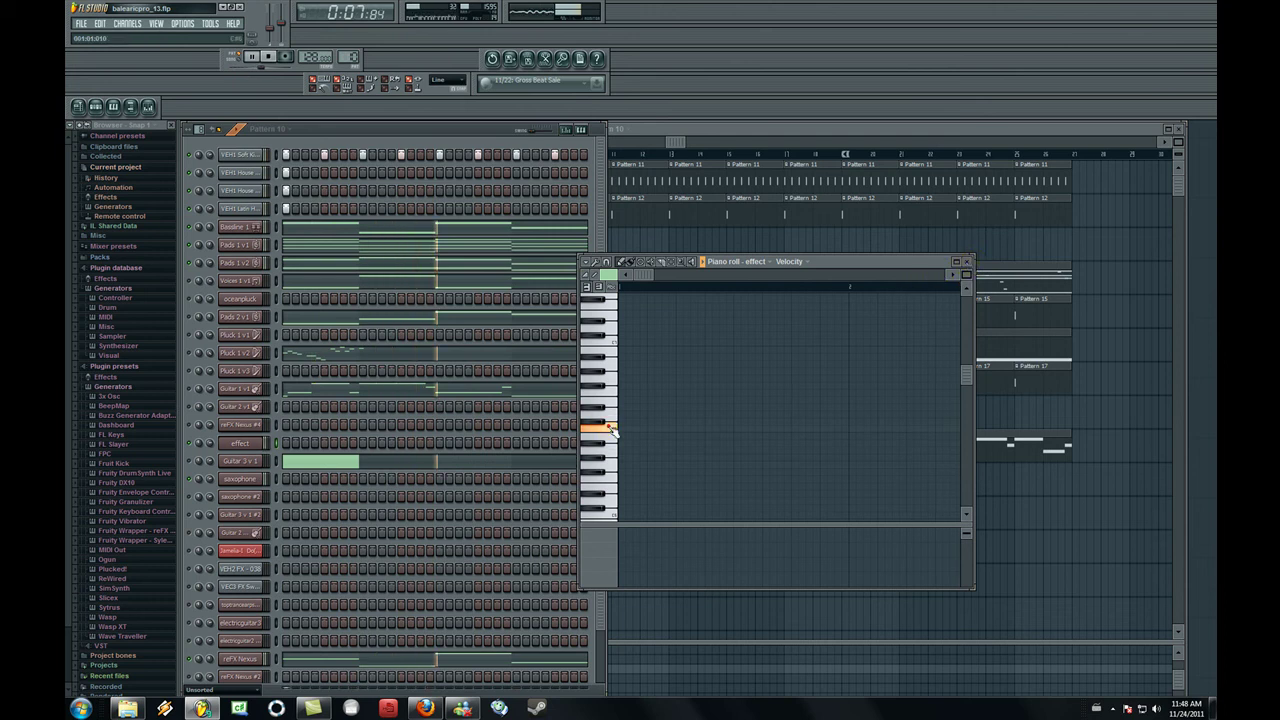
{"action": "left_click", "coordinate": [608, 427]}
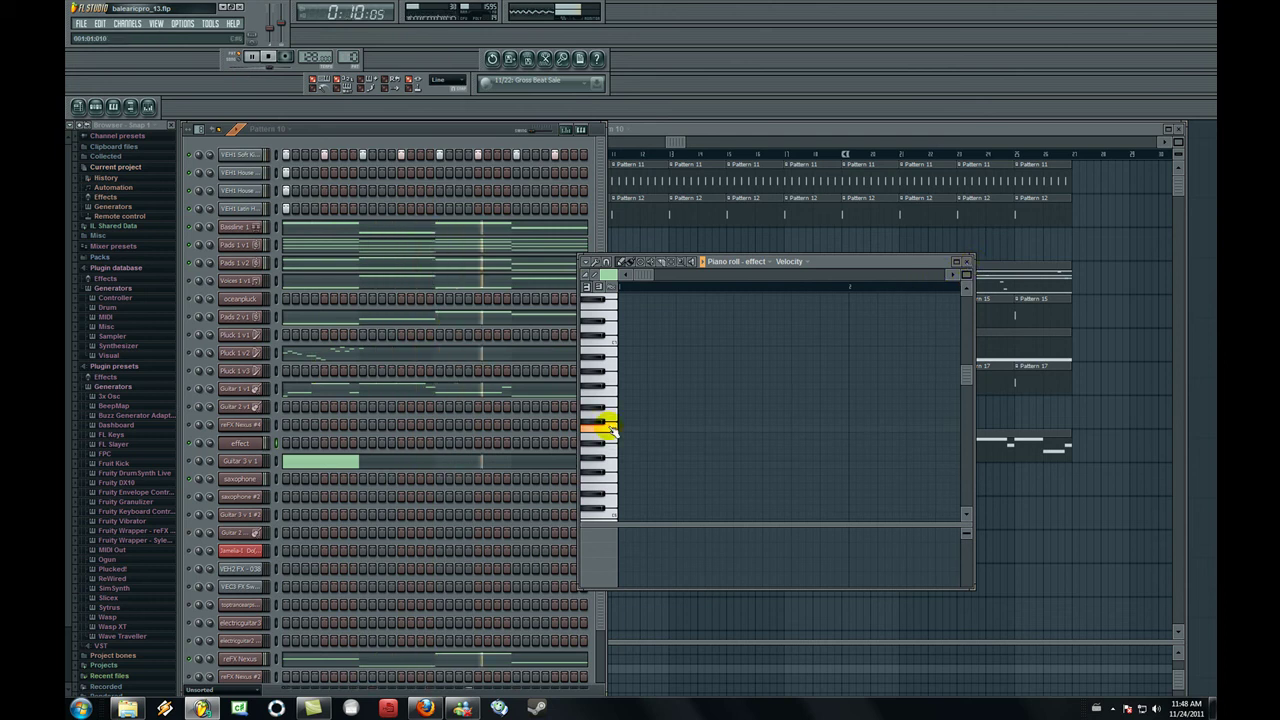
{"action": "left_click", "coordinate": [966, 261]}
Step: Unmute the Pads 2 v1 channel to bring it into the playing pattern
{"action": "left_click", "coordinate": [200, 318]}
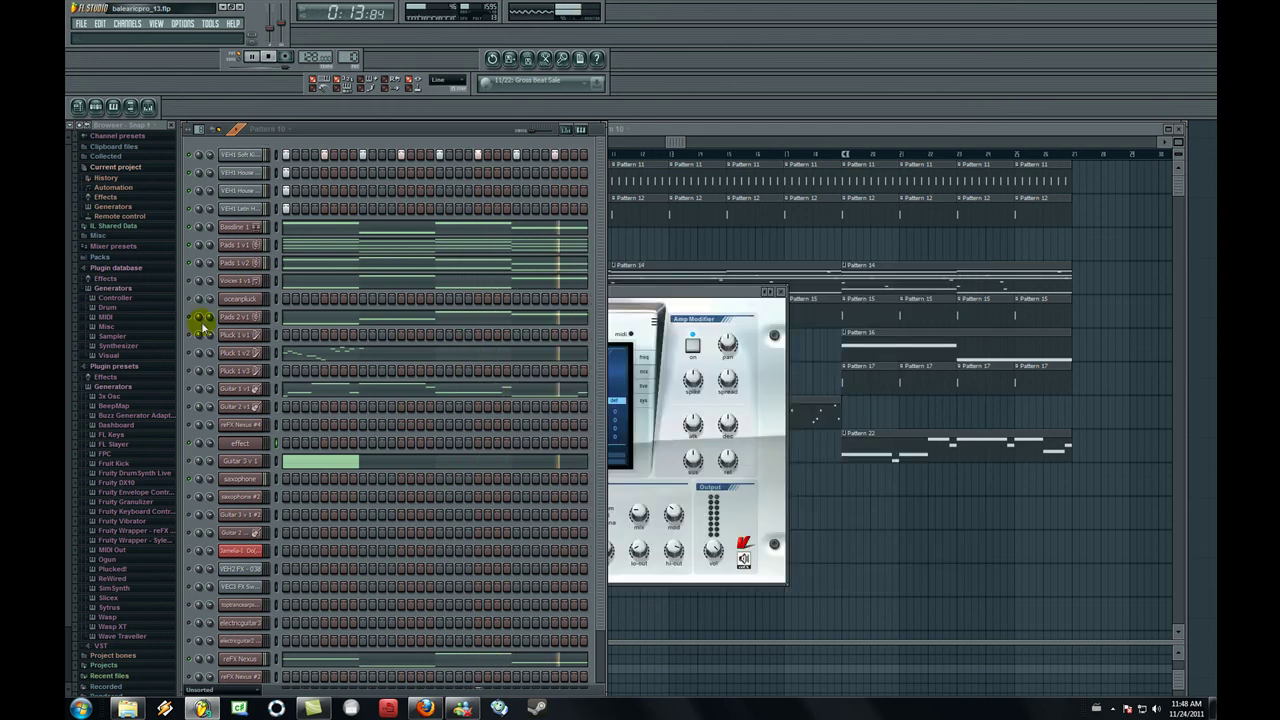
{"action": "right_click", "coordinate": [188, 318]}
{"action": "left_click", "coordinate": [190, 320]}
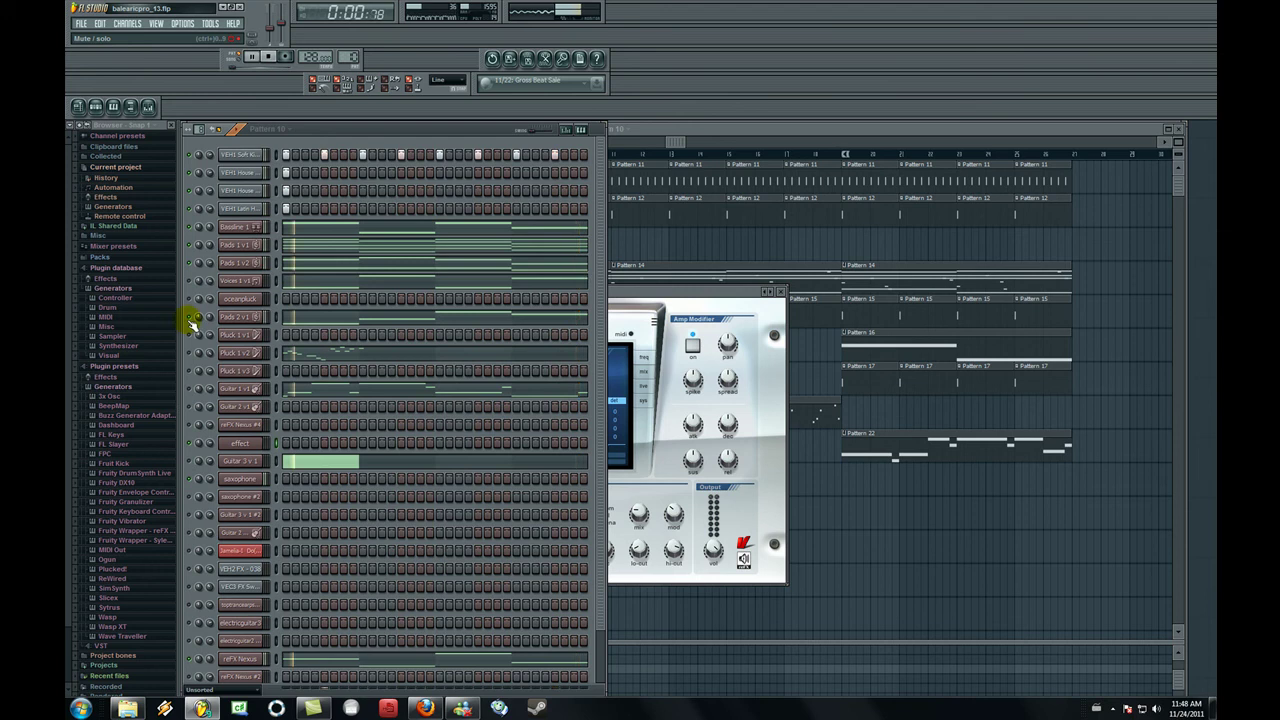
{"action": "left_click", "coordinate": [224, 354]}
Step: Open the Guitar 3 v1 channel's piano roll and audition individual notes on its keyboard
{"action": "left_click", "coordinate": [242, 461]}
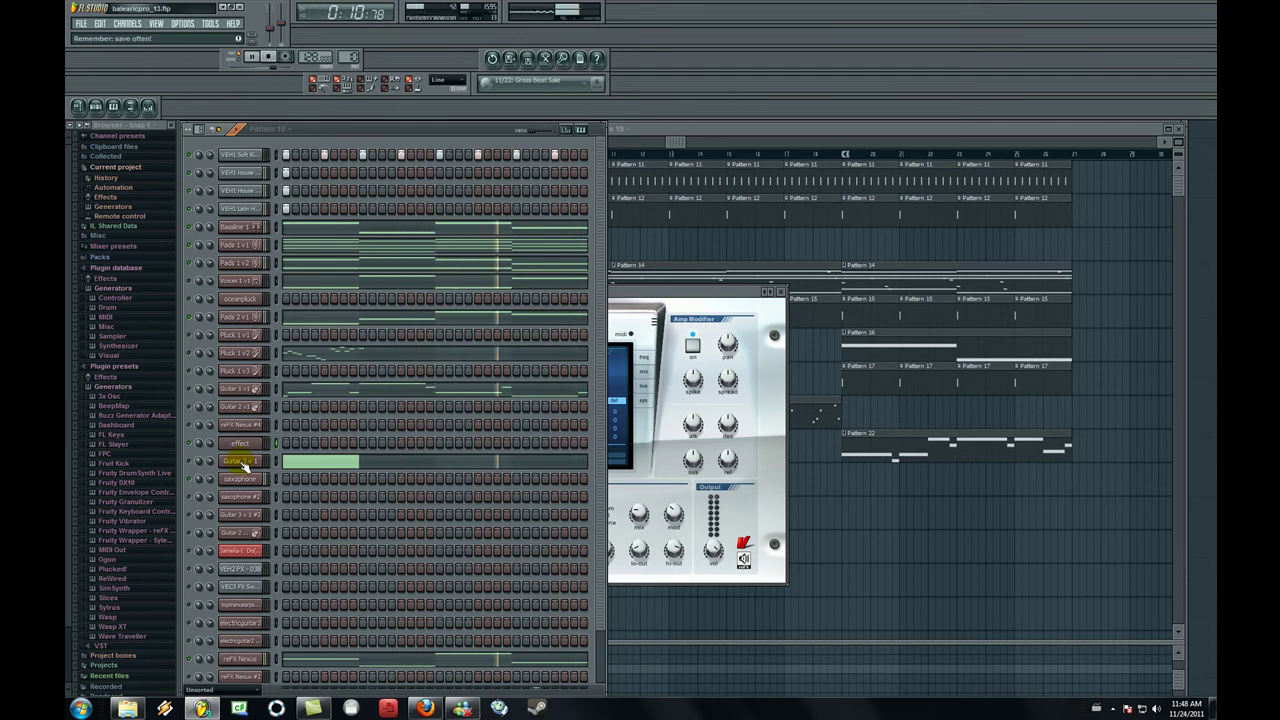
{"action": "left_click", "coordinate": [241, 463]}
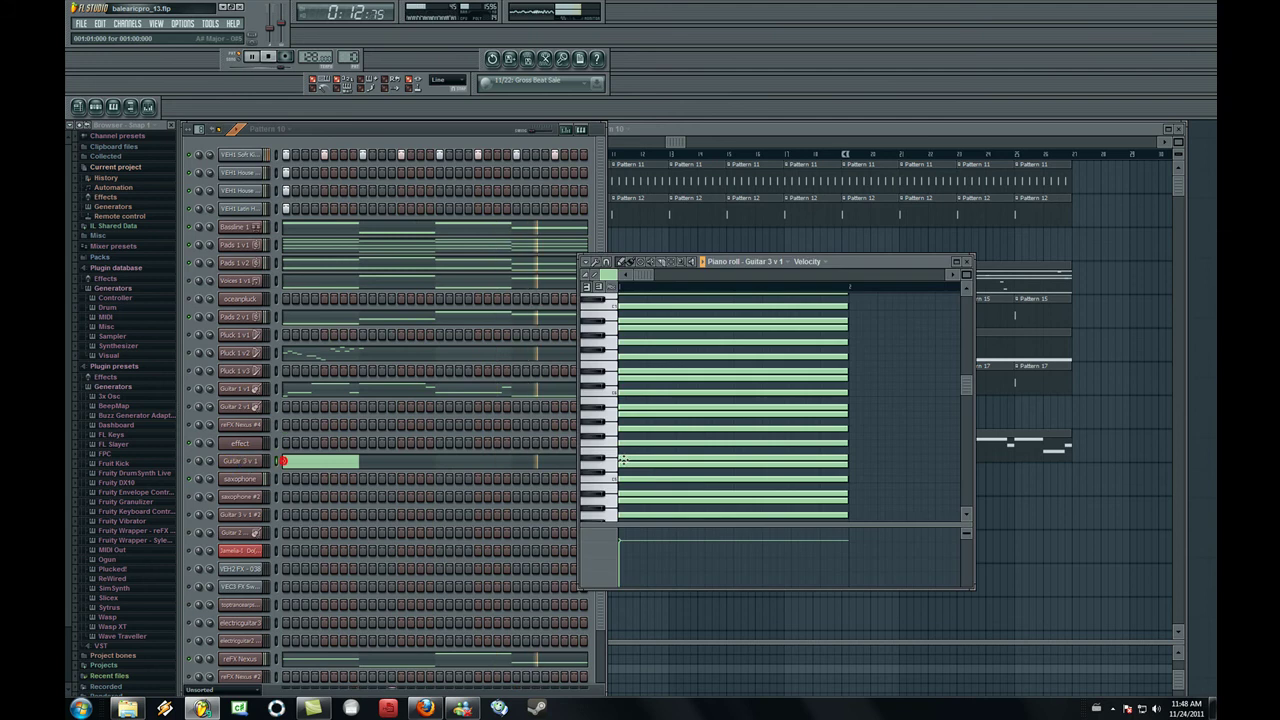
{"action": "left_click", "coordinate": [600, 462]}
{"action": "left_click", "coordinate": [605, 465]}
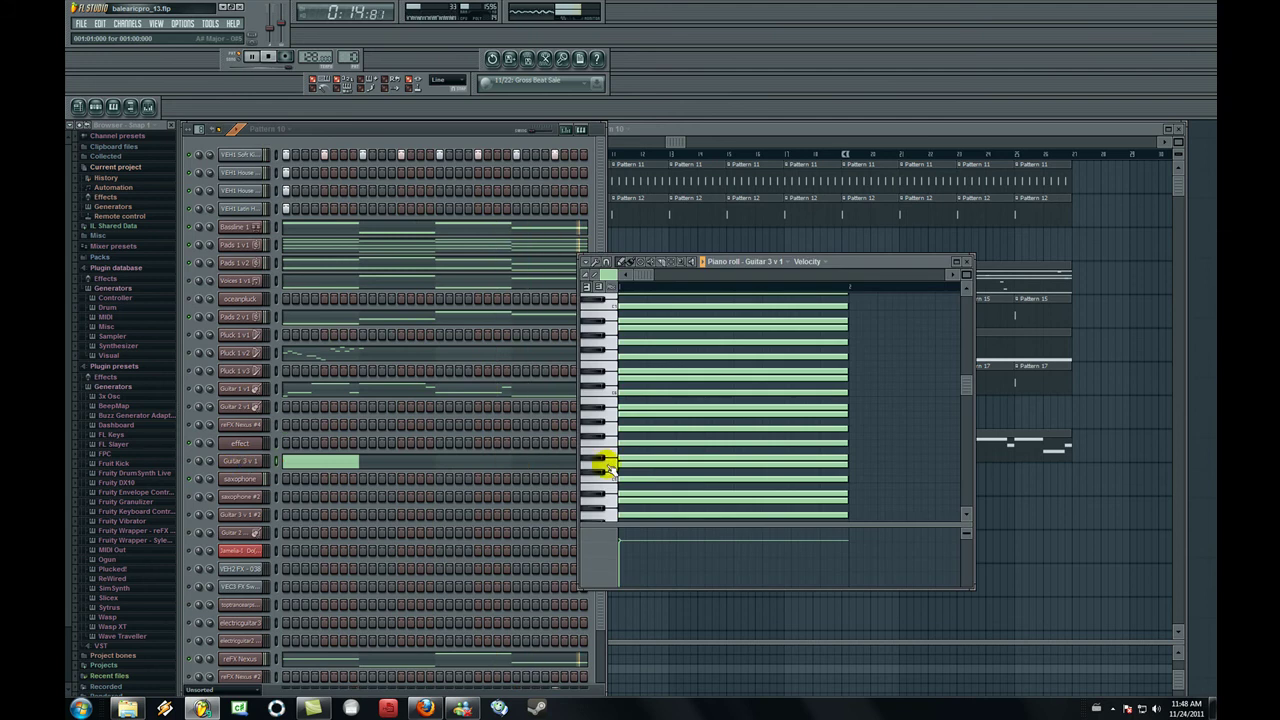
{"action": "left_click", "coordinate": [611, 443]}
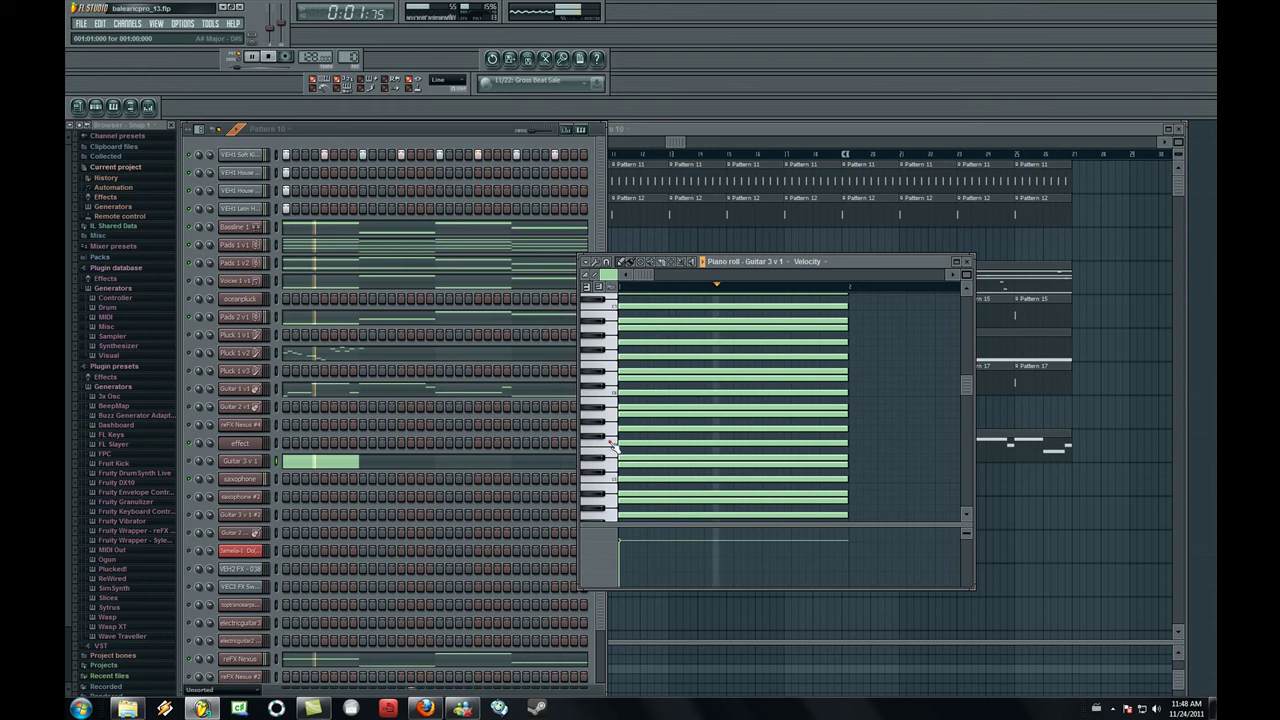
{"action": "left_click", "coordinate": [609, 436]}
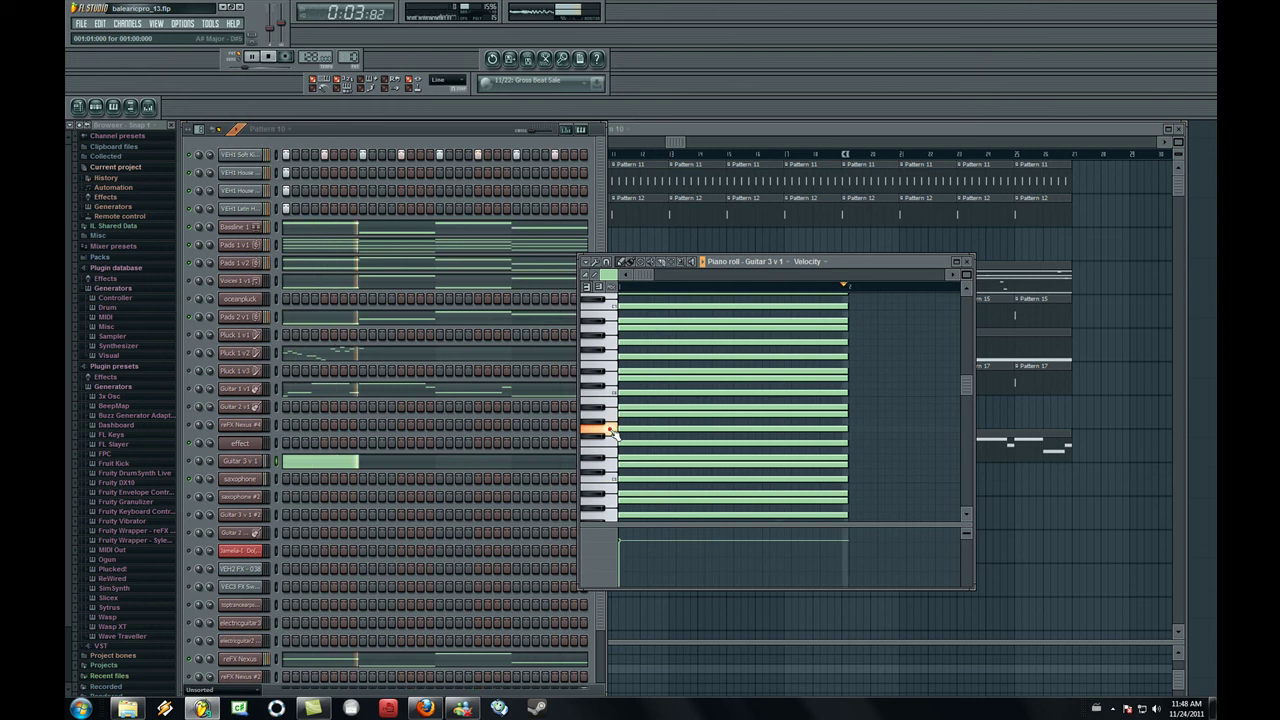
{"action": "left_click", "coordinate": [612, 432]}
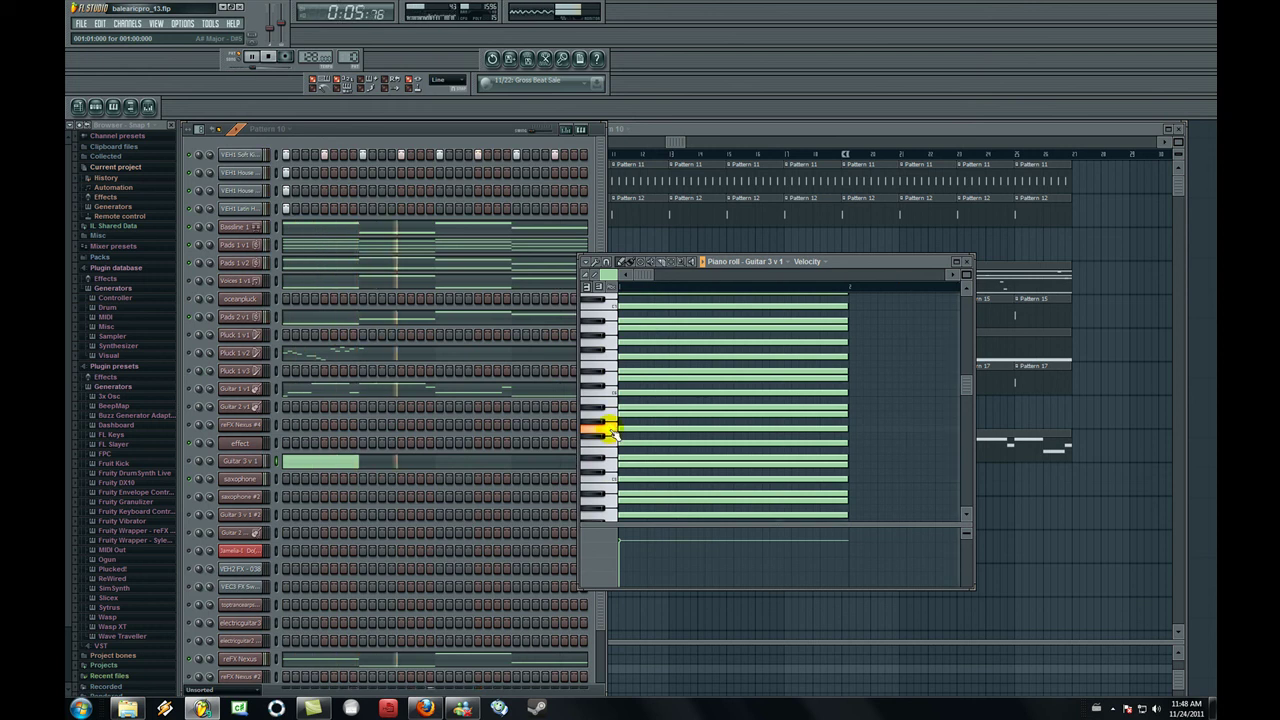
{"action": "left_click", "coordinate": [600, 409]}
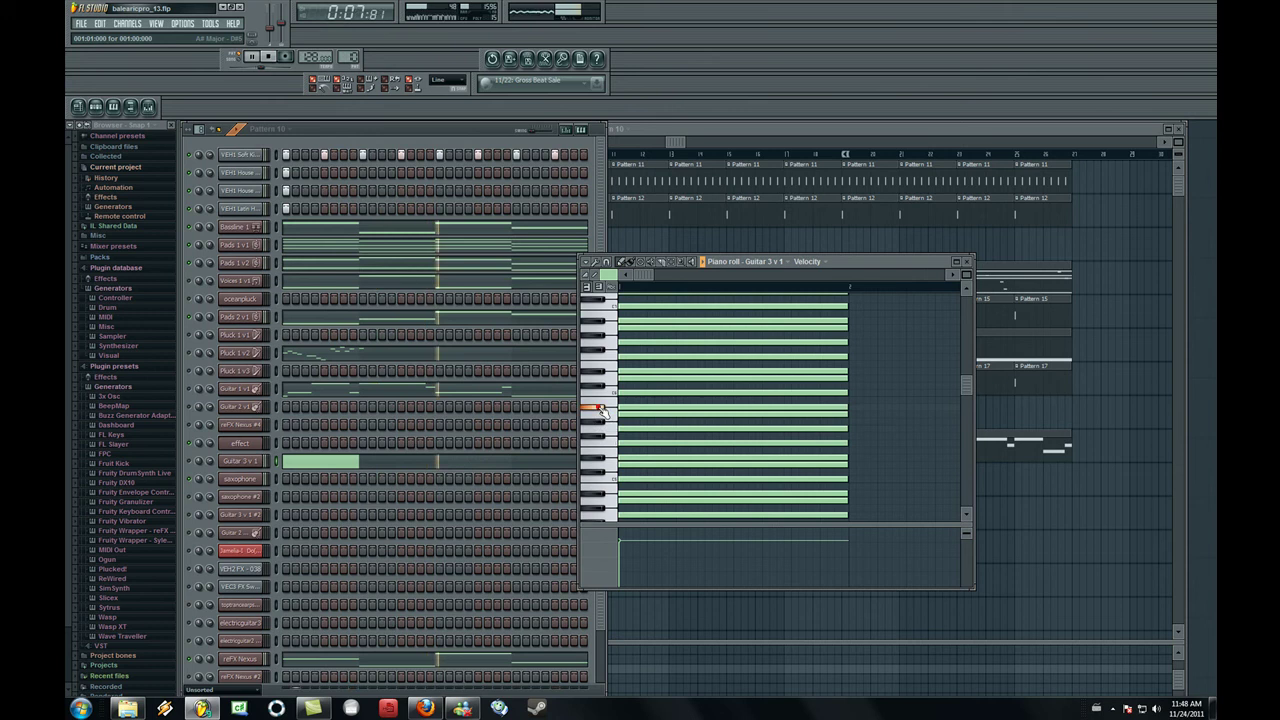
{"action": "left_click", "coordinate": [607, 415]}
{"action": "left_click", "coordinate": [613, 431]}
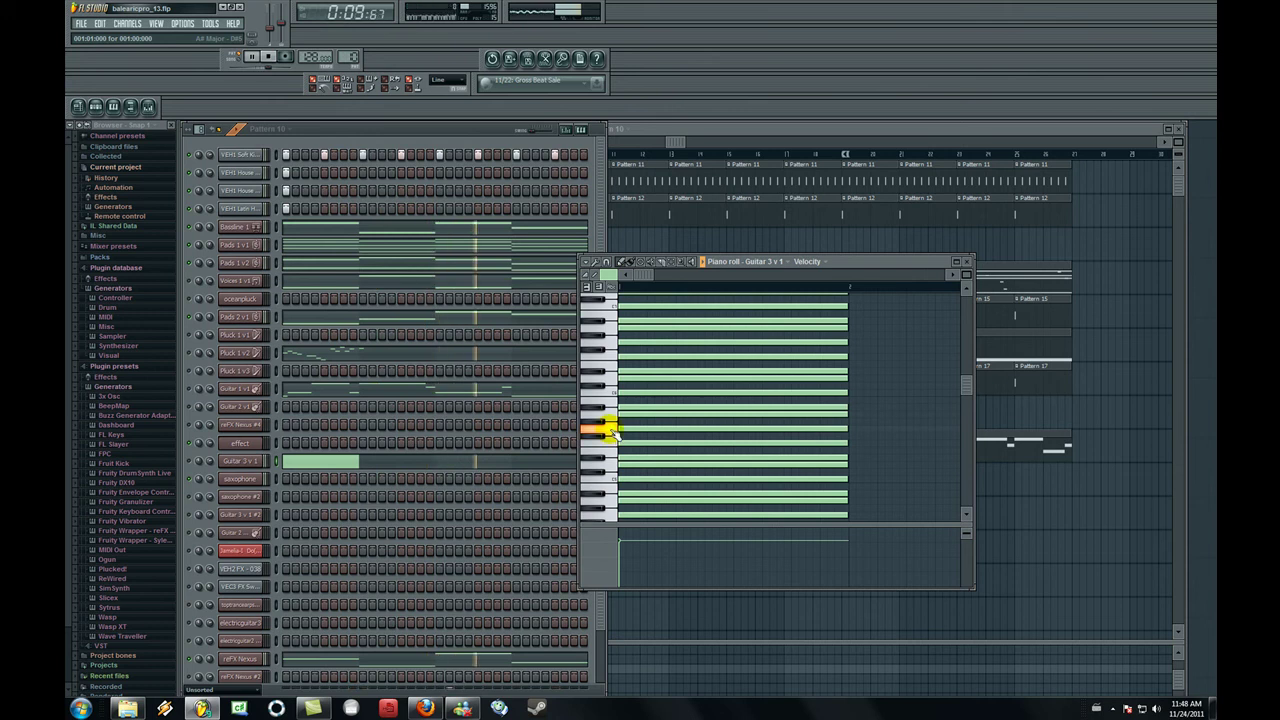
{"action": "left_click", "coordinate": [611, 442]}
{"action": "right_click", "coordinate": [611, 443]}
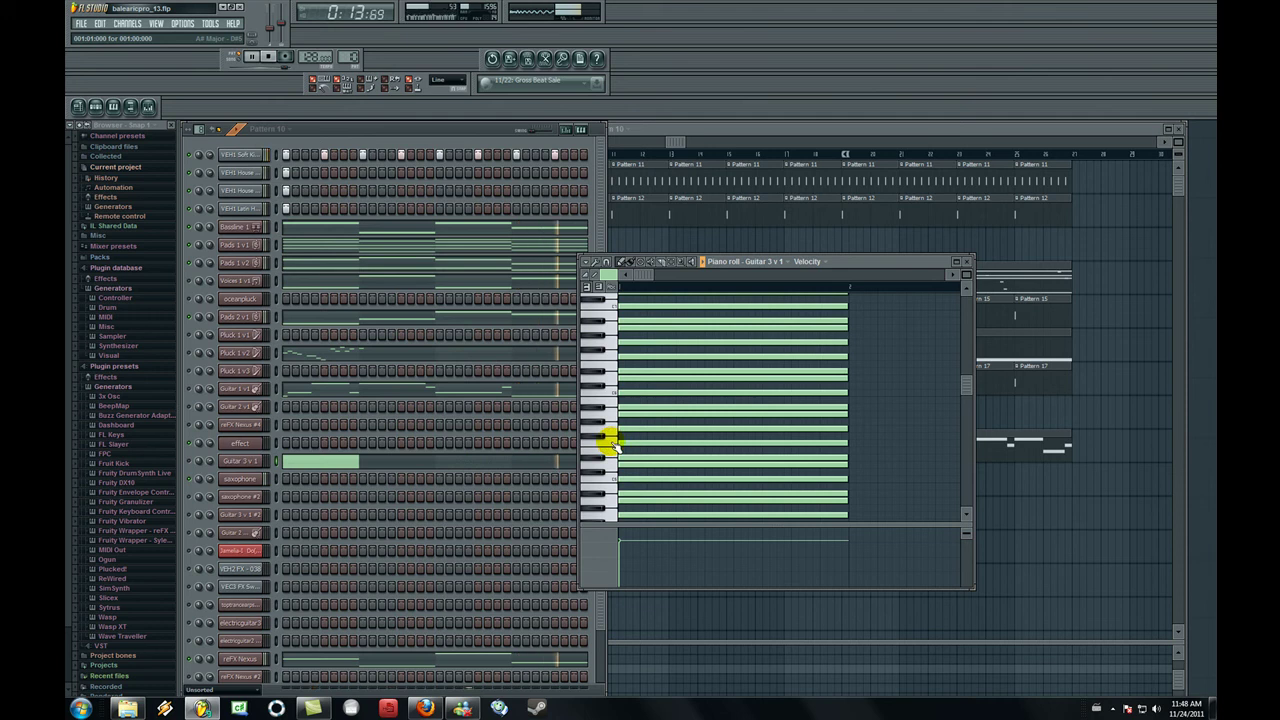
{"action": "right_click", "coordinate": [612, 441]}
{"action": "left_click", "coordinate": [611, 430]}
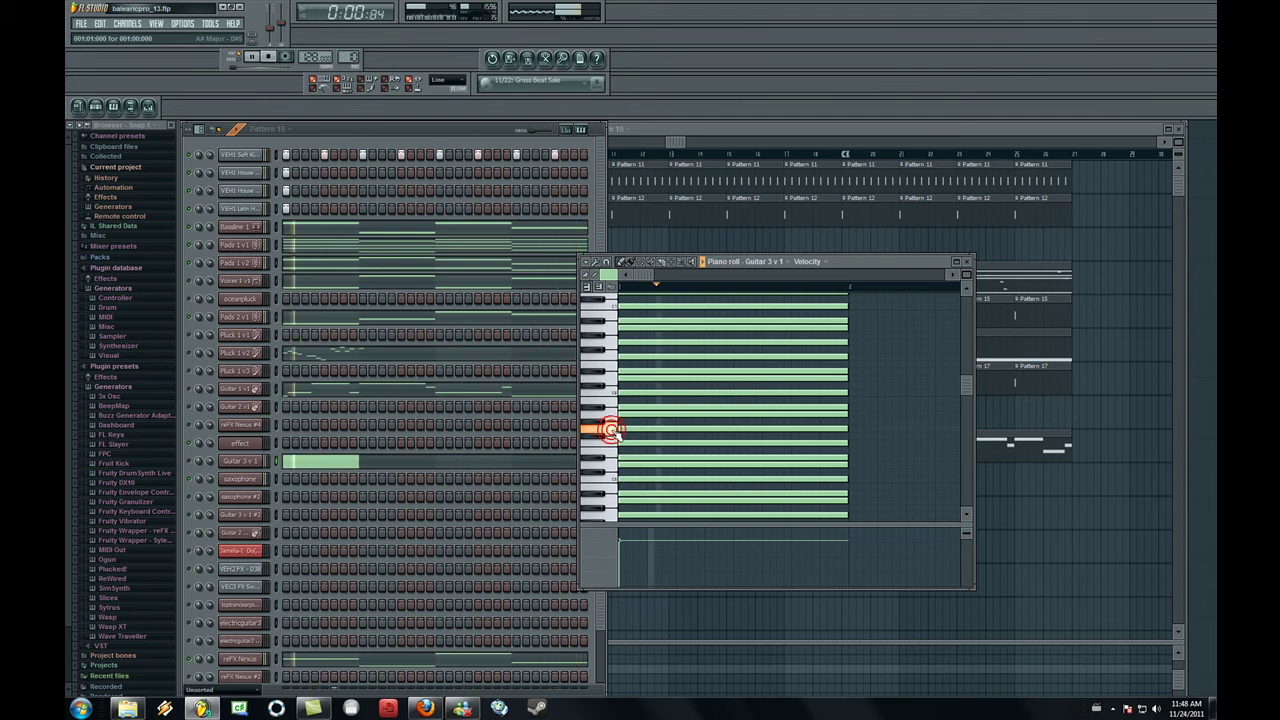
{"action": "right_click", "coordinate": [610, 429]}
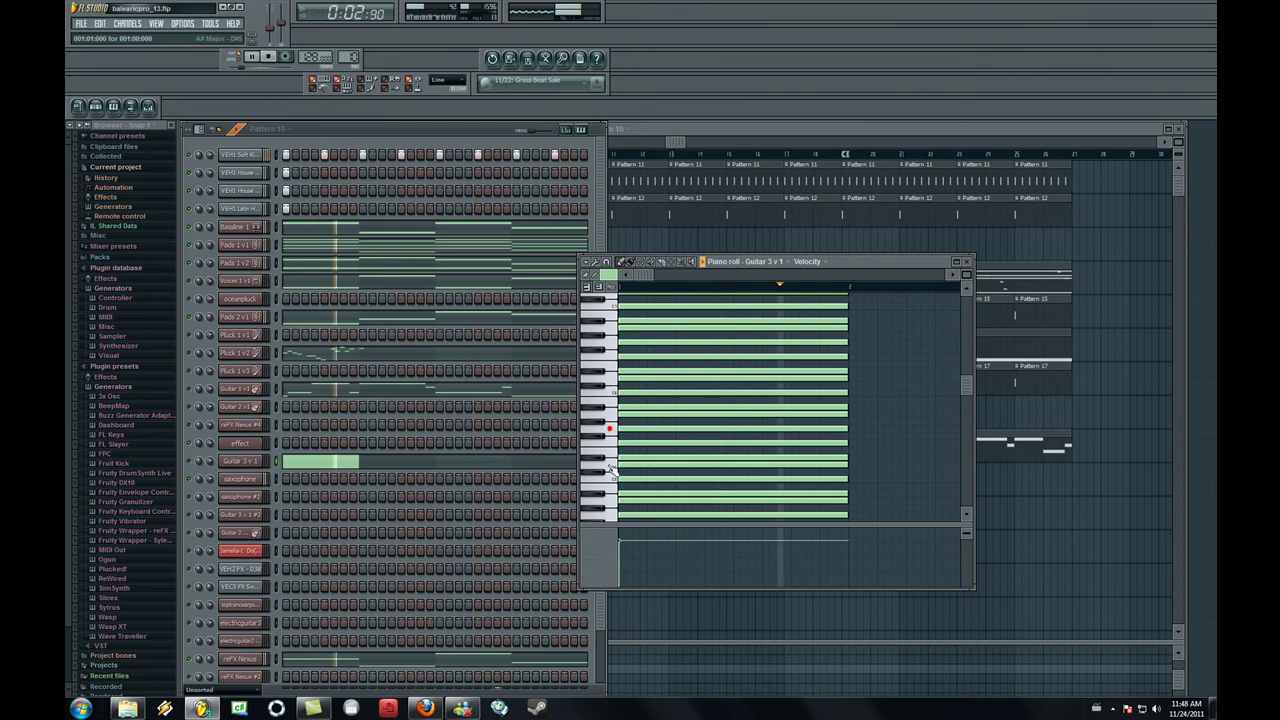
{"action": "left_click", "coordinate": [604, 463]}
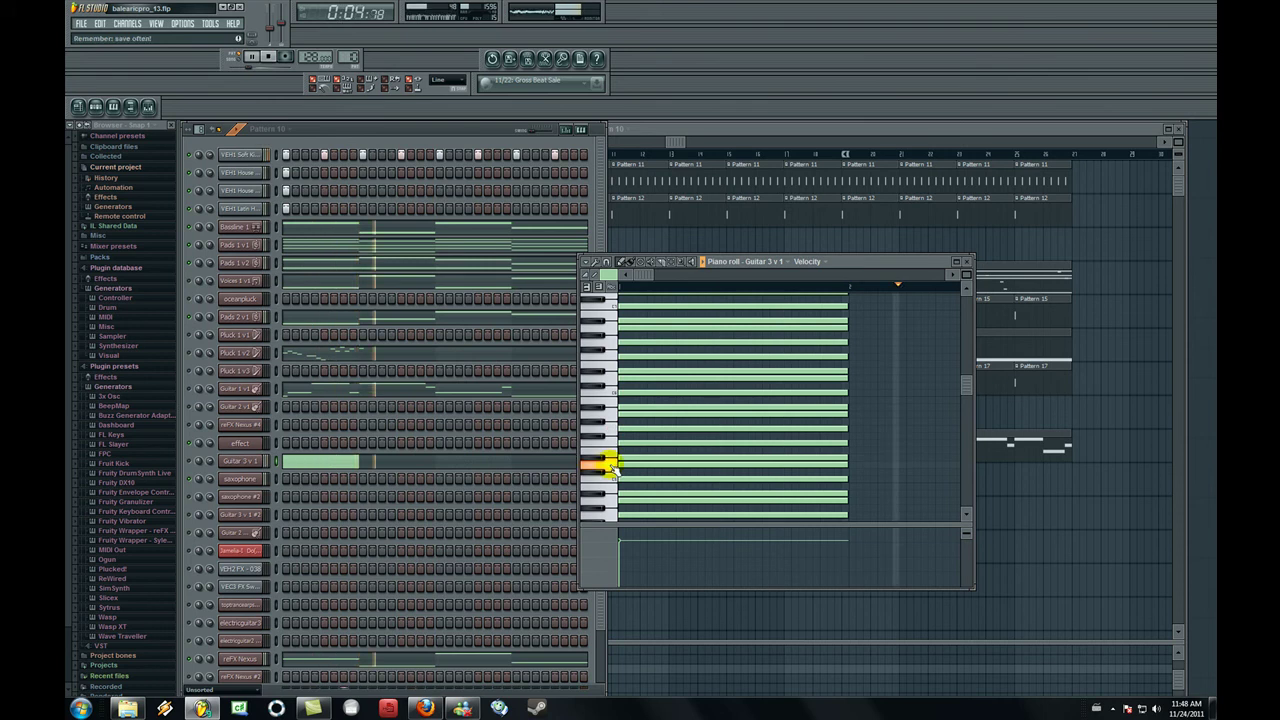
Step: Play a longer run of single notes on the Guitar 3 v1 piano-roll keyboard over the looping pattern
{"action": "left_click_drag", "start_coordinate": [612, 467], "coordinate": [612, 497]}
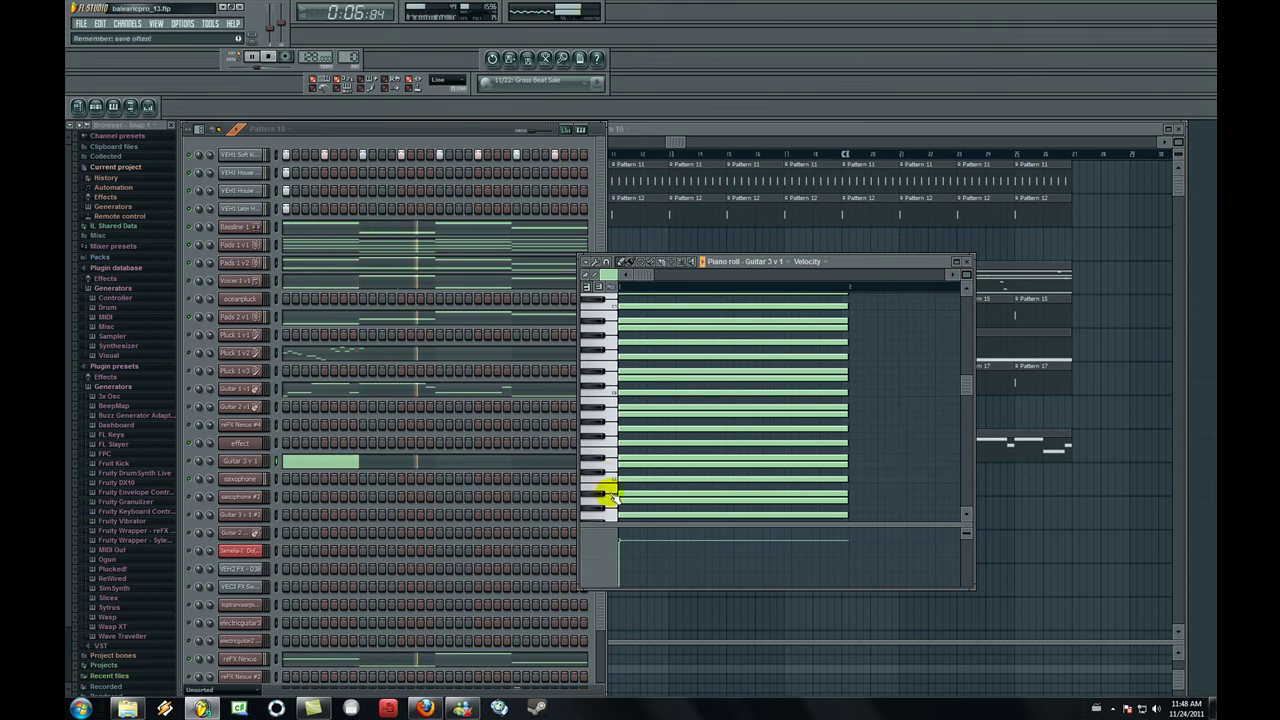
{"action": "left_click", "coordinate": [609, 500]}
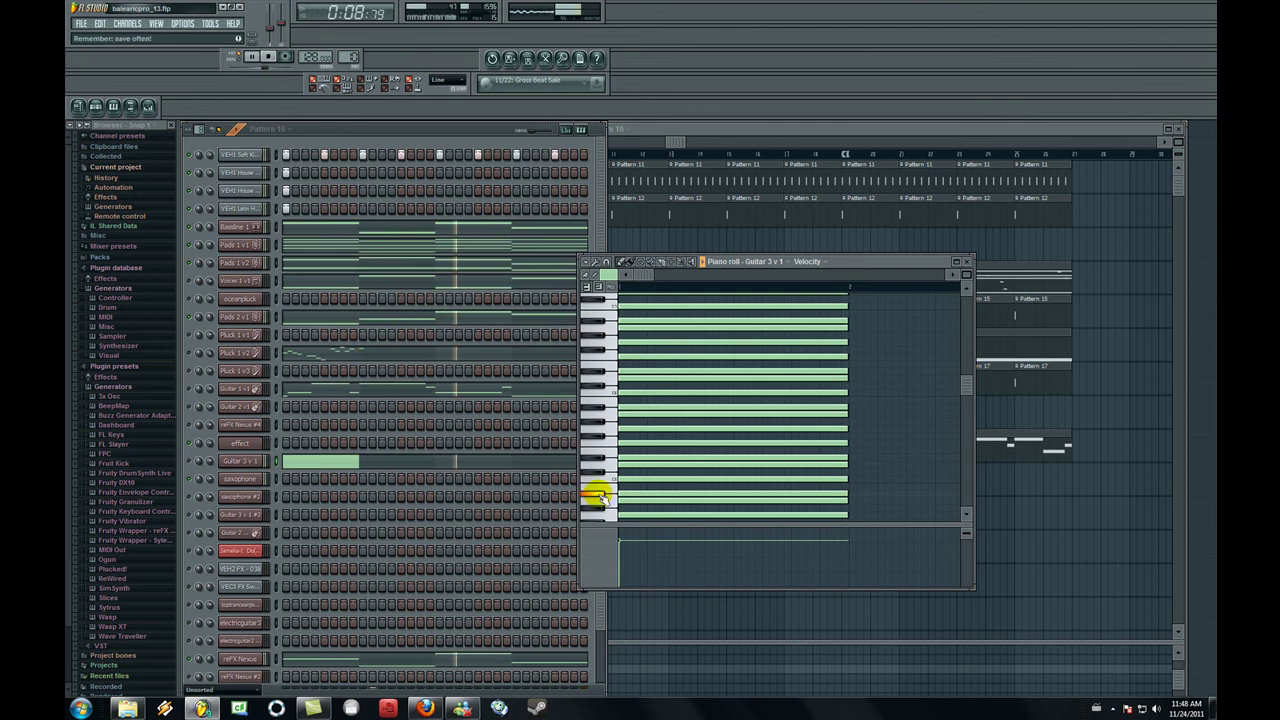
{"action": "left_click", "coordinate": [612, 479]}
{"action": "left_click", "coordinate": [610, 467]}
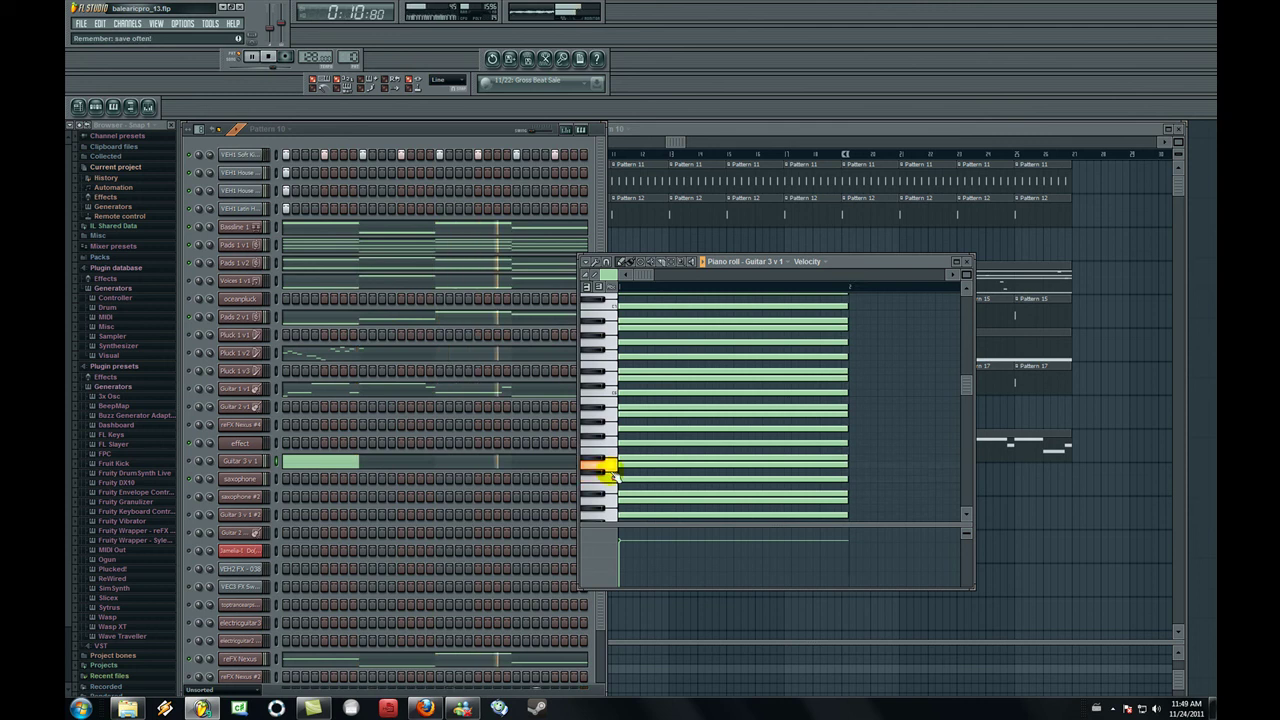
{"action": "left_click_drag", "start_coordinate": [613, 474], "coordinate": [602, 411]}
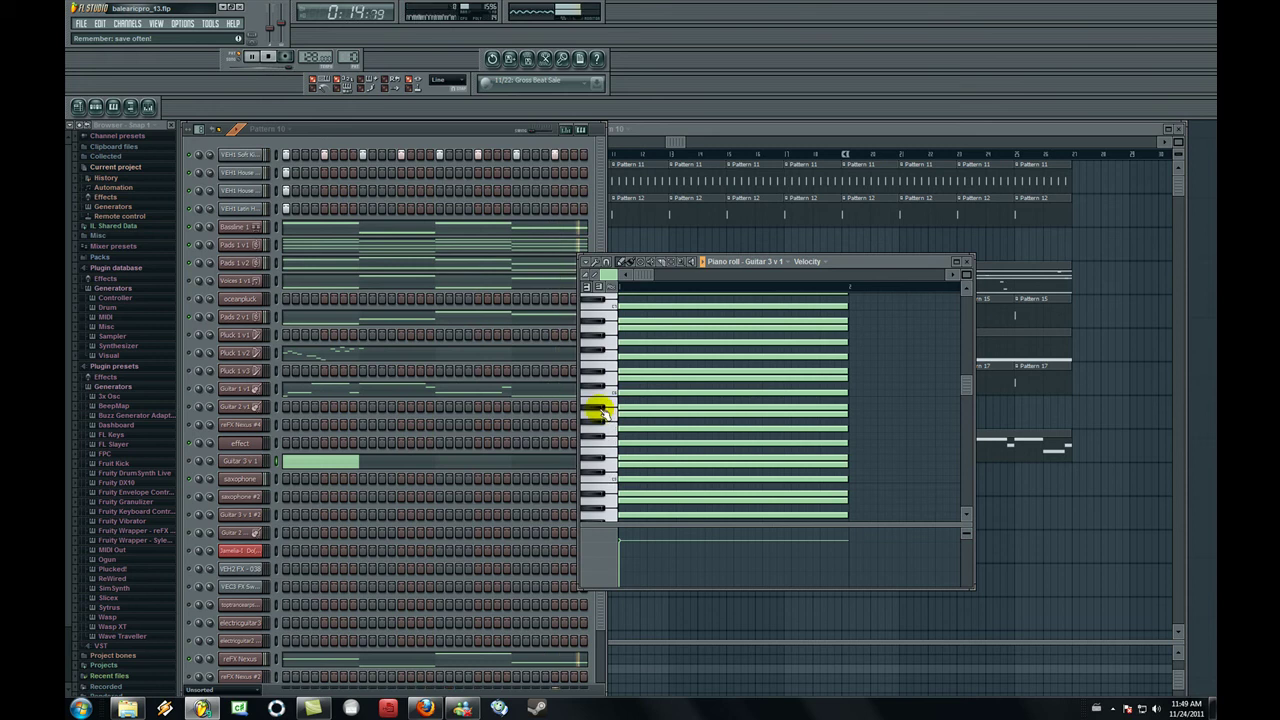
{"action": "right_click", "coordinate": [599, 409]}
{"action": "left_click", "coordinate": [599, 413]}
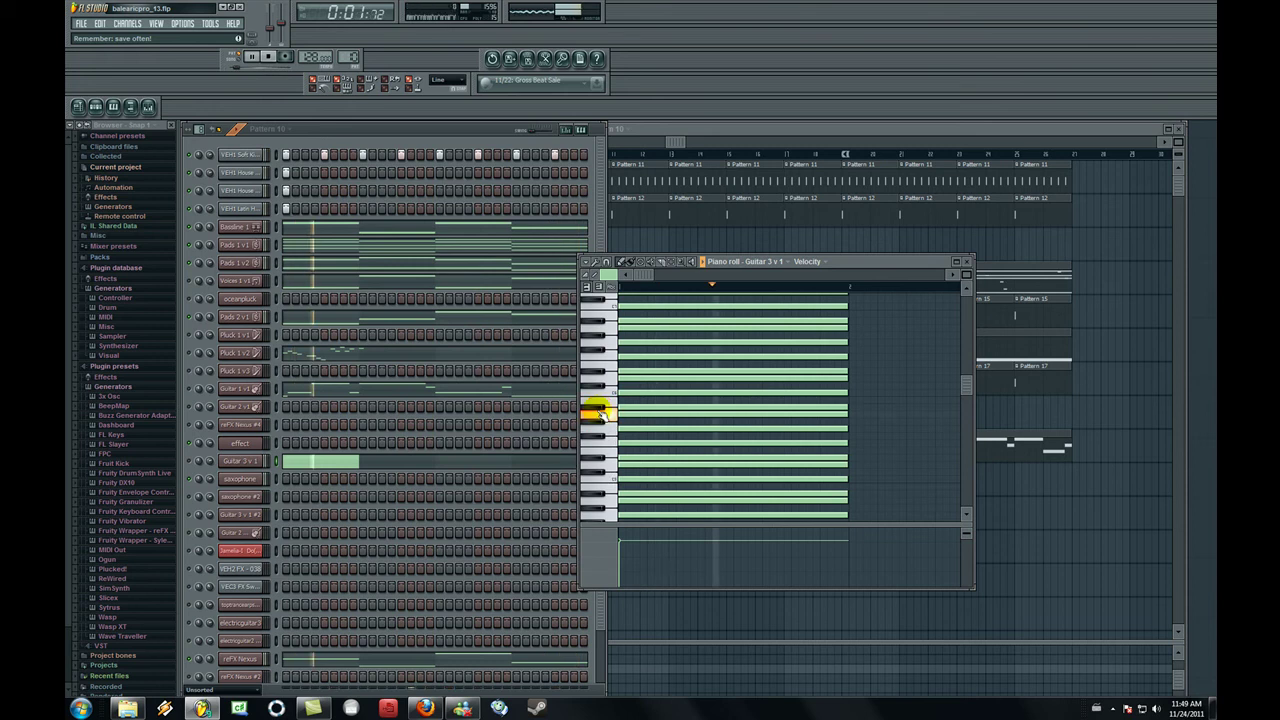
{"action": "mouse_move", "coordinate": [599, 413]}
{"action": "left_mouse_down"}
{"action": "mouse_move", "coordinate": [601, 375]}
{"action": "mouse_move", "coordinate": [613, 395]}
{"action": "left_mouse_up"}
{"action": "left_click", "coordinate": [606, 382]}
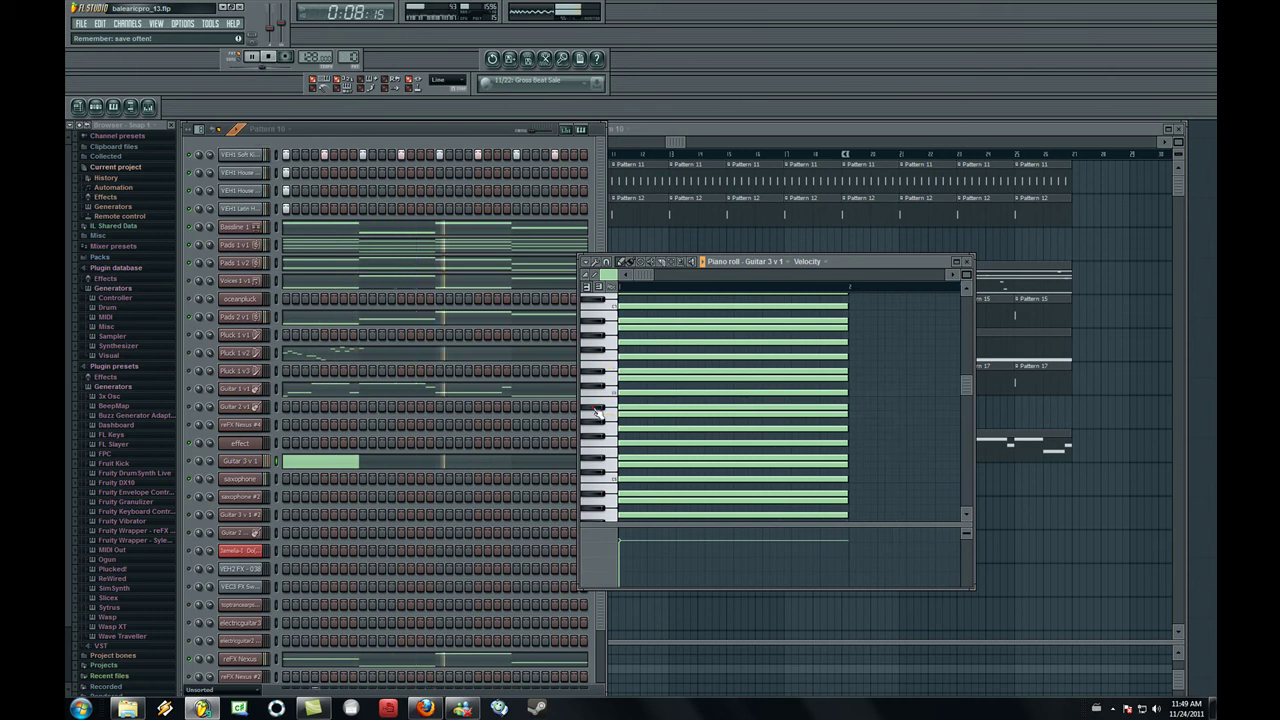
{"action": "left_click", "coordinate": [597, 412]}
{"action": "left_click", "coordinate": [599, 412]}
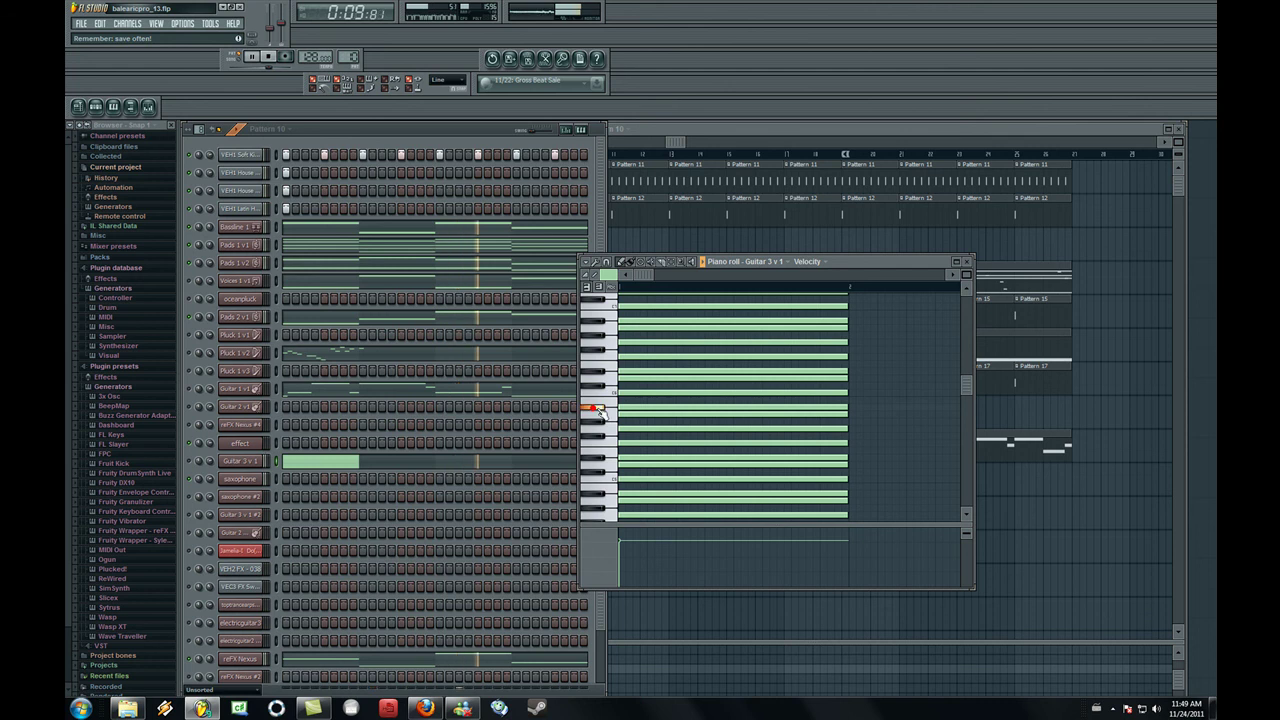
{"action": "left_click", "coordinate": [610, 428]}
{"action": "left_click_drag", "start_coordinate": [610, 428], "coordinate": [597, 496]}
{"action": "left_click", "coordinate": [600, 411]}
{"action": "left_click", "coordinate": [609, 466]}
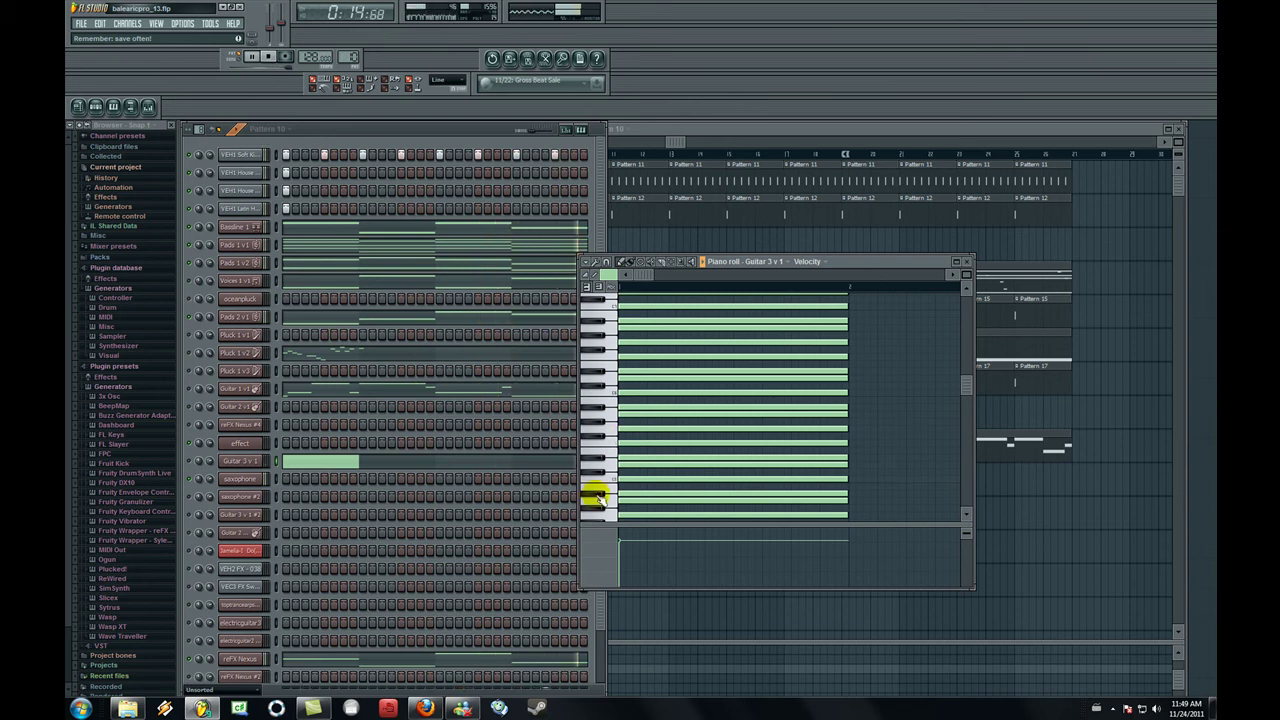
{"action": "left_click", "coordinate": [595, 494]}
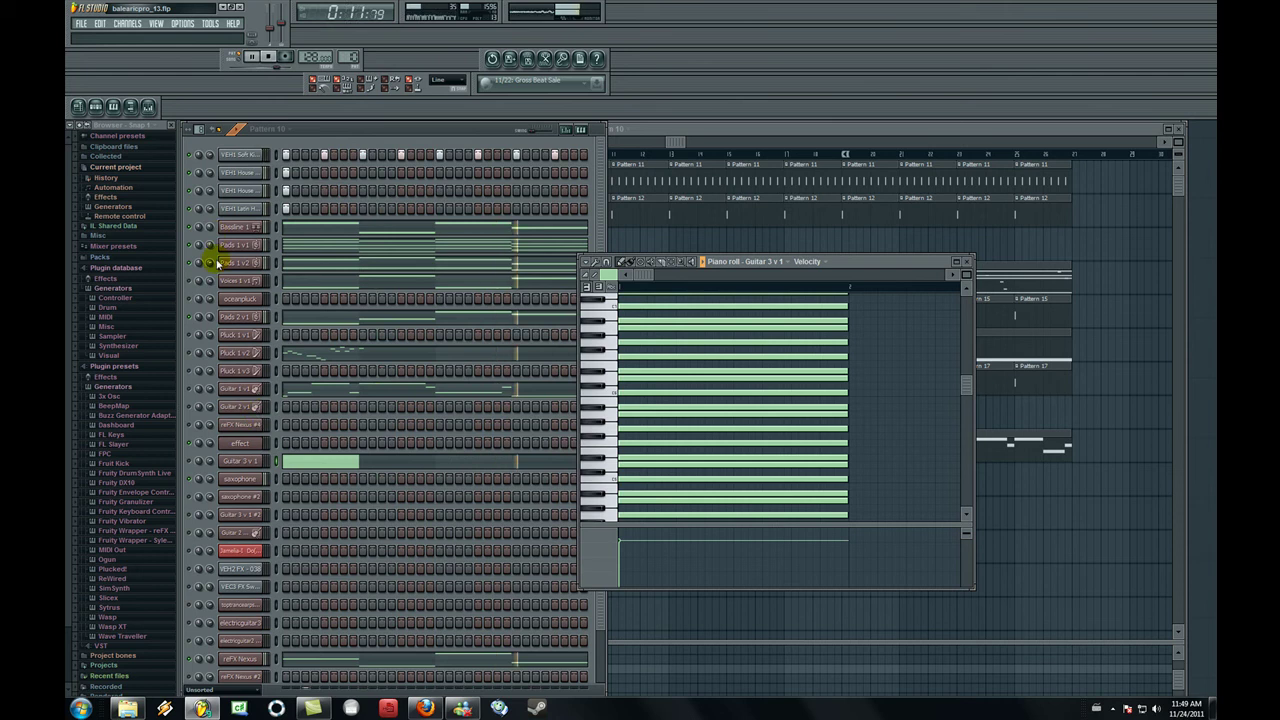
Step: Lower the master volume slightly, toggle the Pads 2 v1 channel's mute state and stop playback
{"action": "left_click", "coordinate": [195, 662]}
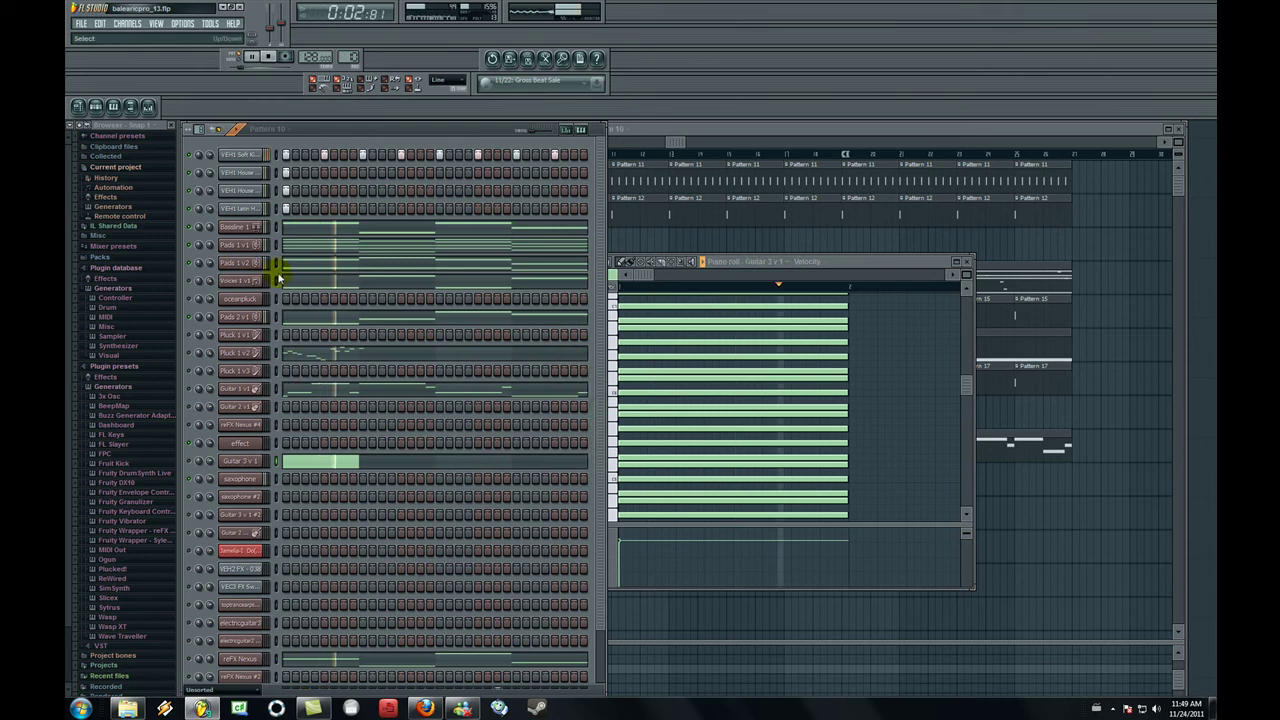
{"action": "left_click_drag", "start_coordinate": [272, 35], "coordinate": [271, 38]}
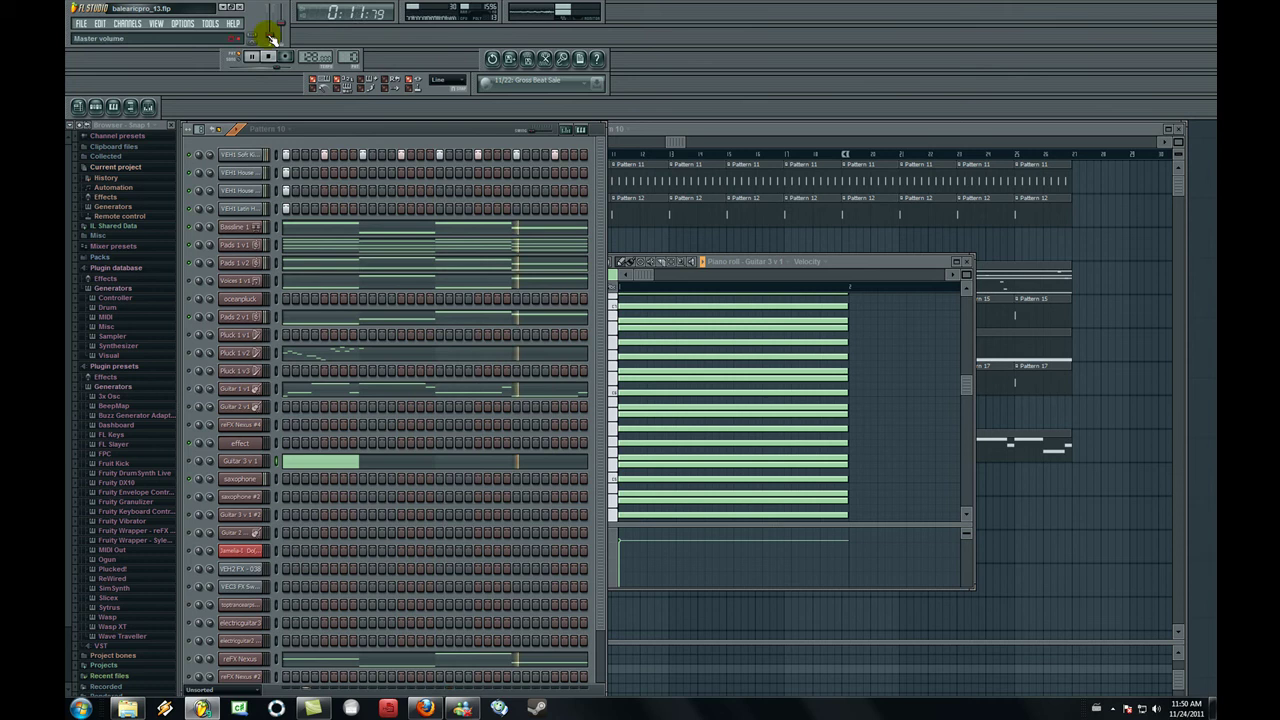
{"action": "left_click", "coordinate": [190, 318]}
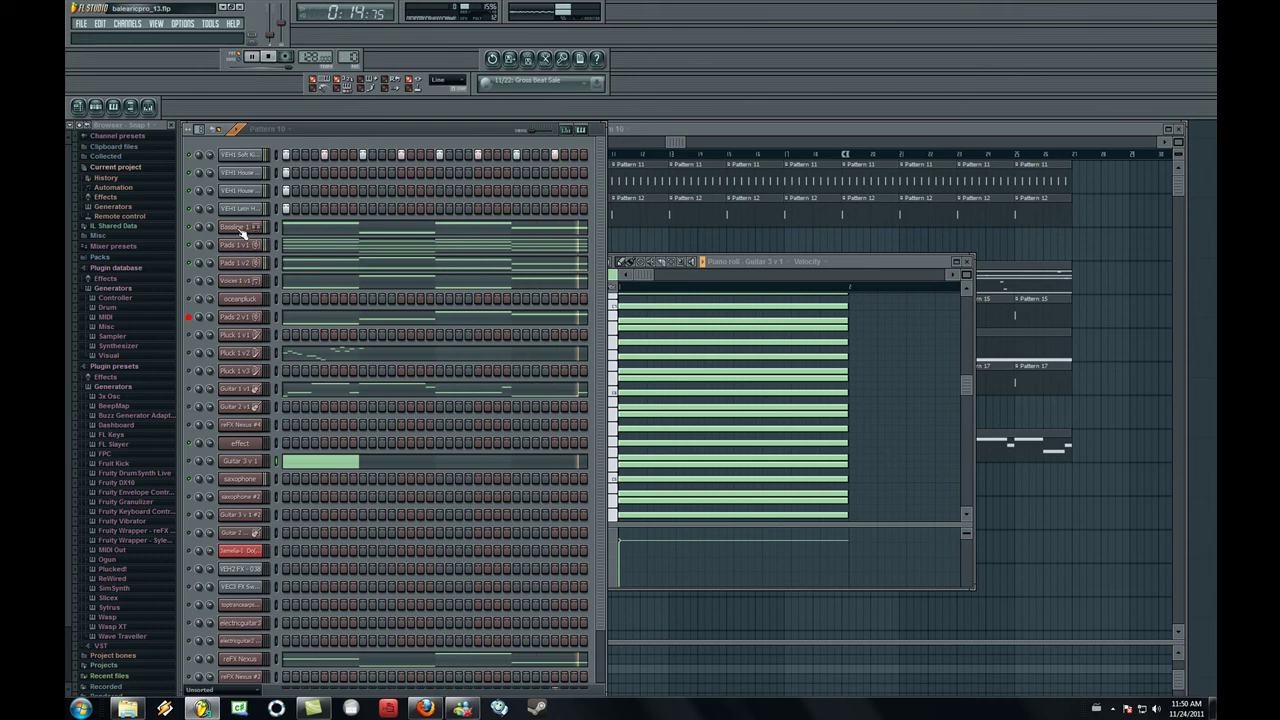
{"action": "key", "text": "space"}
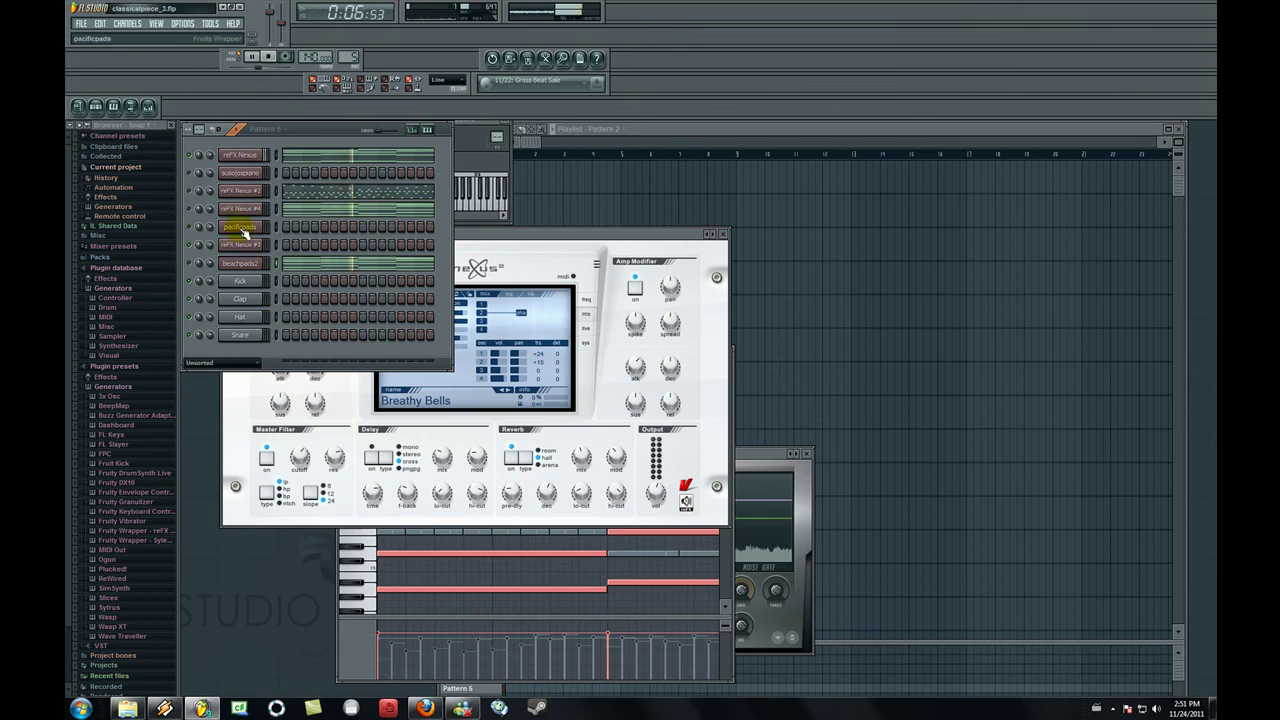
Step: Switch the reFX Nexus #2 channel in and out of the playing classicalpiece_3 pattern, and set a neighbouring channel's volume to 80%
{"action": "left_click", "coordinate": [189, 191]}
{"action": "left_click", "coordinate": [189, 191]}
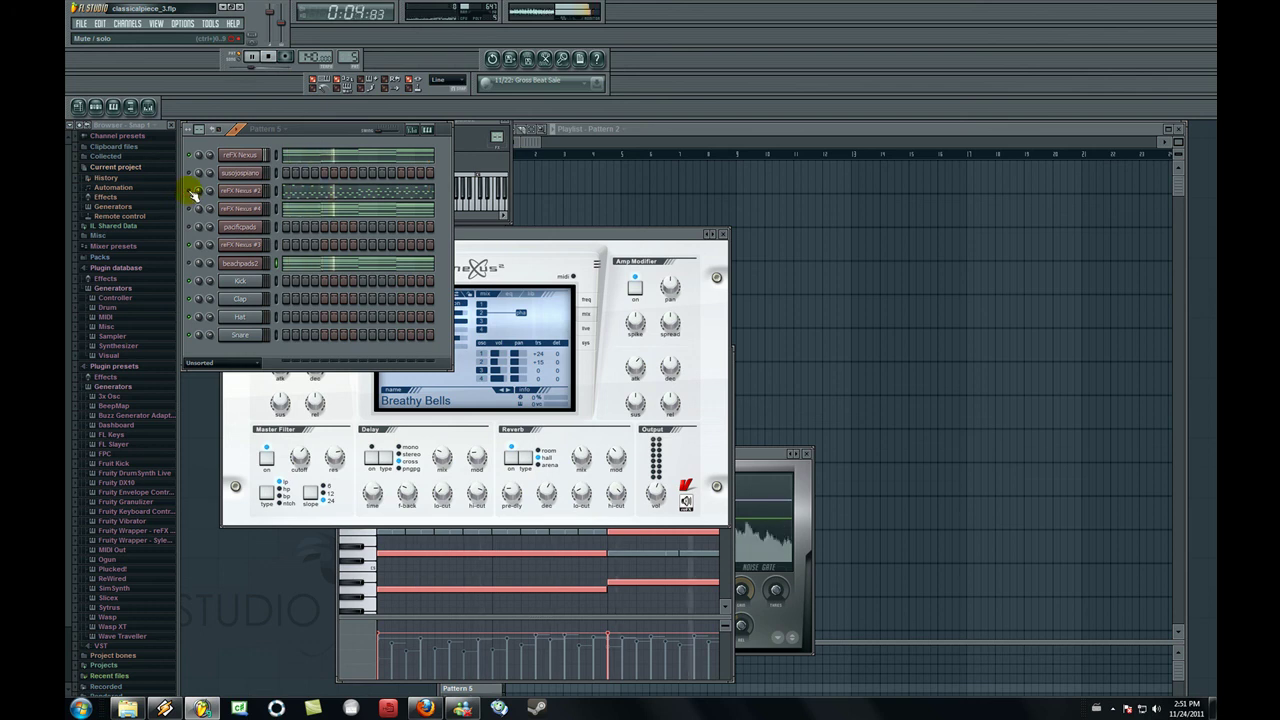
{"action": "left_click", "coordinate": [189, 191]}
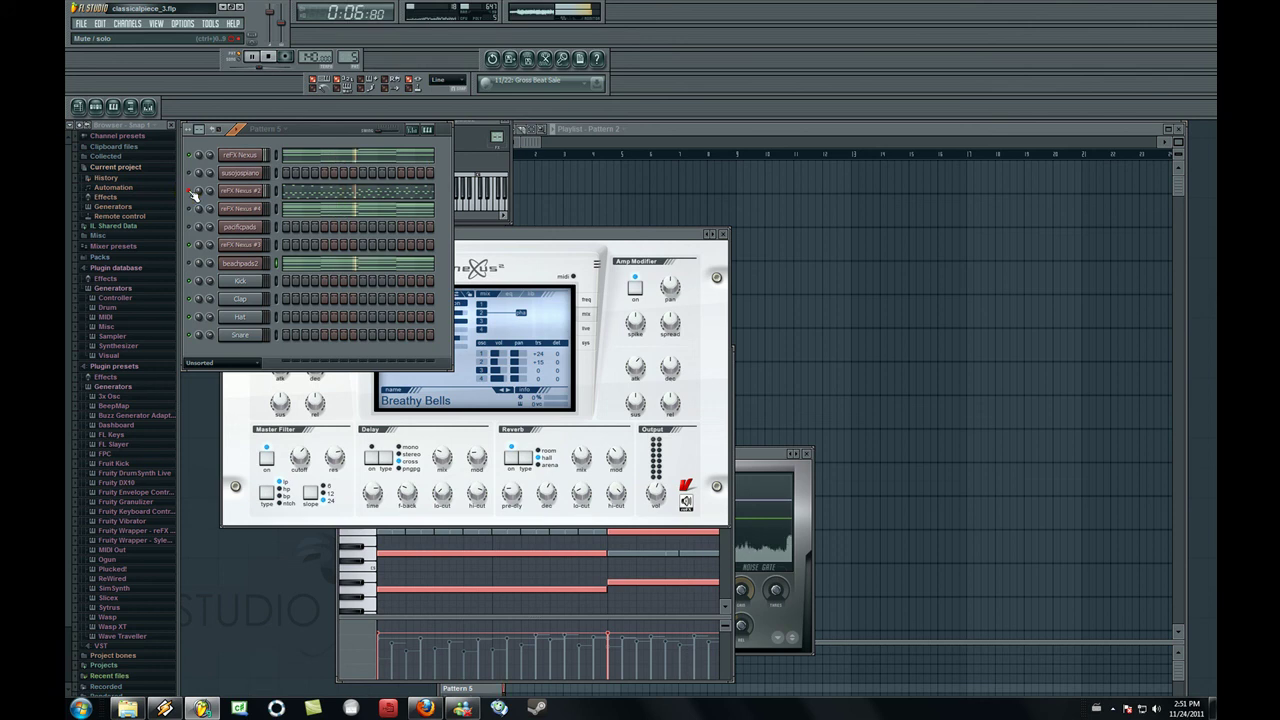
{"action": "left_click", "coordinate": [190, 191]}
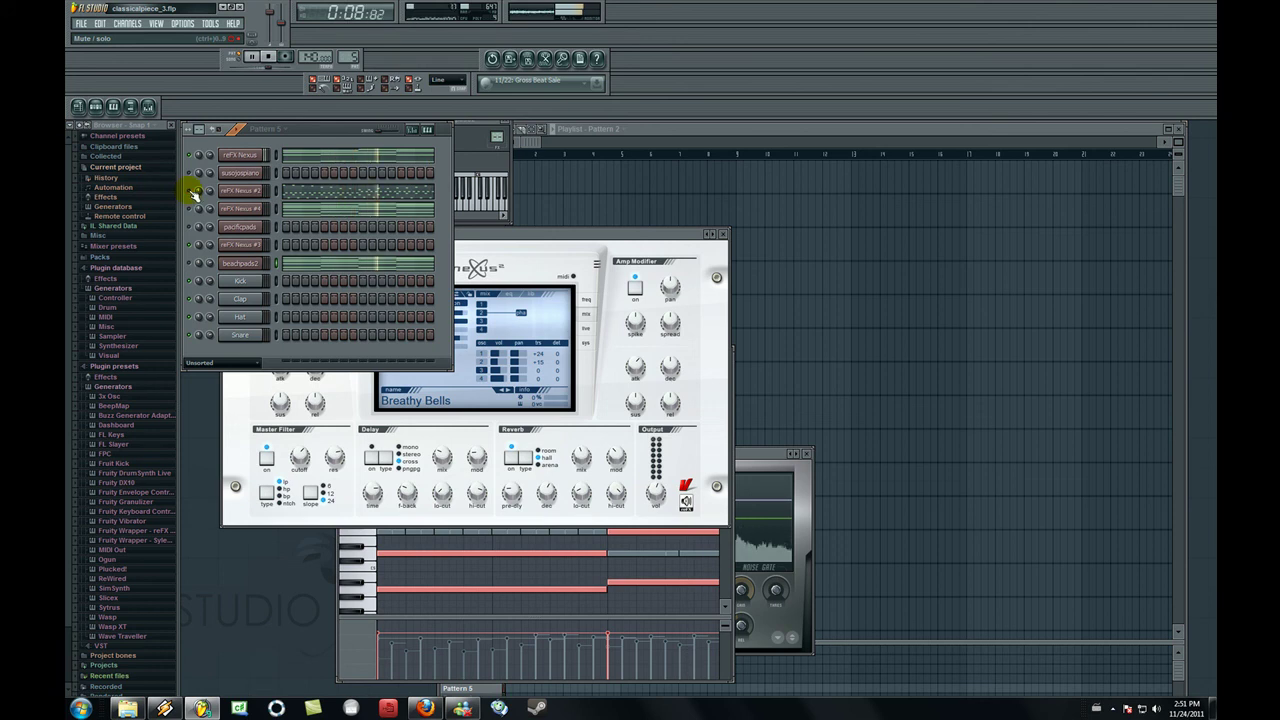
{"action": "left_click", "coordinate": [190, 191]}
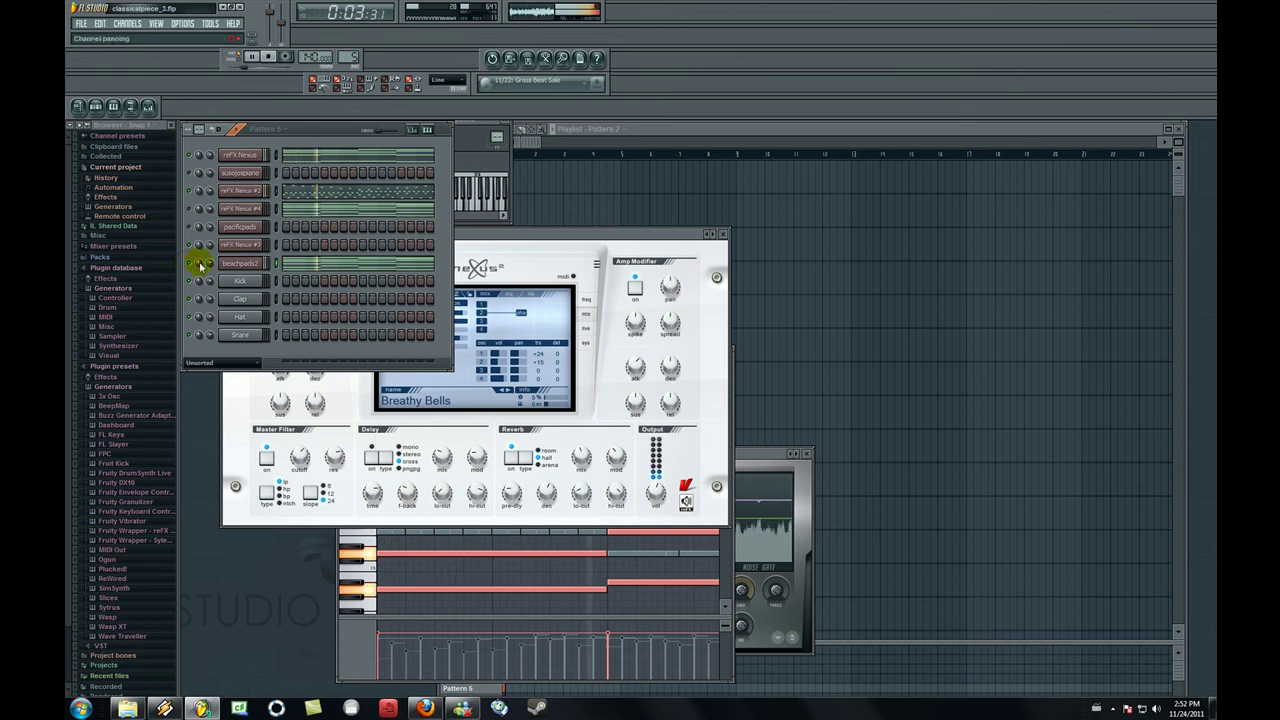
{"action": "mouse_move", "coordinate": [218, 222]}
{"action": "left_mouse_down"}
{"action": "mouse_move", "coordinate": [218, 250]}
{"action": "mouse_move", "coordinate": [203, 213]}
{"action": "mouse_move", "coordinate": [210, 272]}
{"action": "mouse_move", "coordinate": [222, 198]}
{"action": "left_mouse_up"}
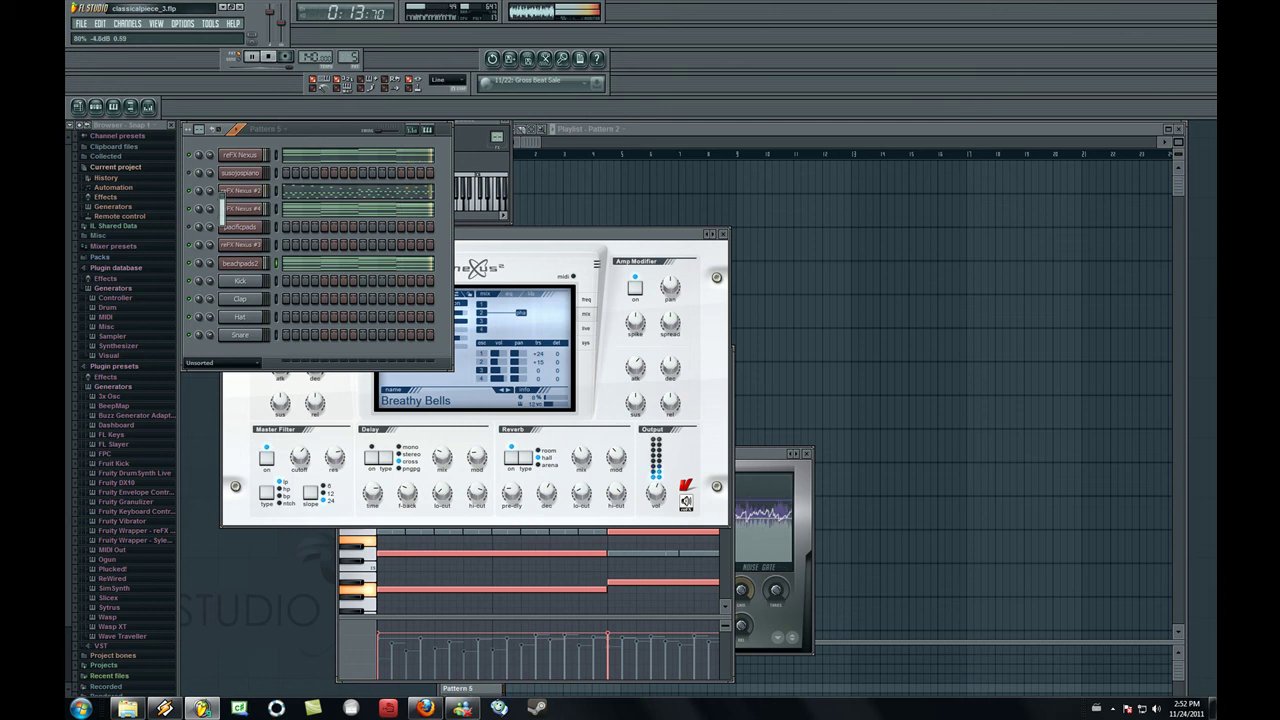
{"action": "key", "text": "space"}
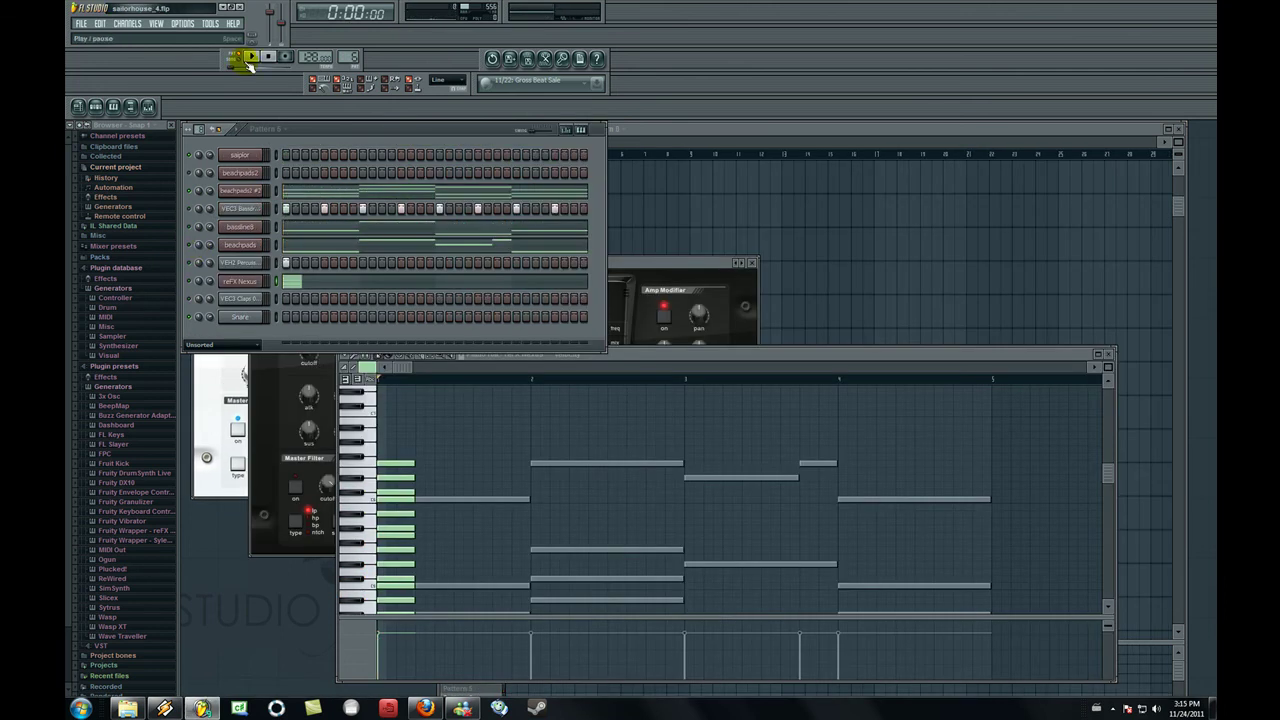
Step: Start the sailorhouse_4 pattern and unmute its beachpads, bassline, VEH2 percussion and VEC3 drum channels one by one
{"action": "left_click", "coordinate": [251, 58]}
{"action": "left_click", "coordinate": [311, 140]}
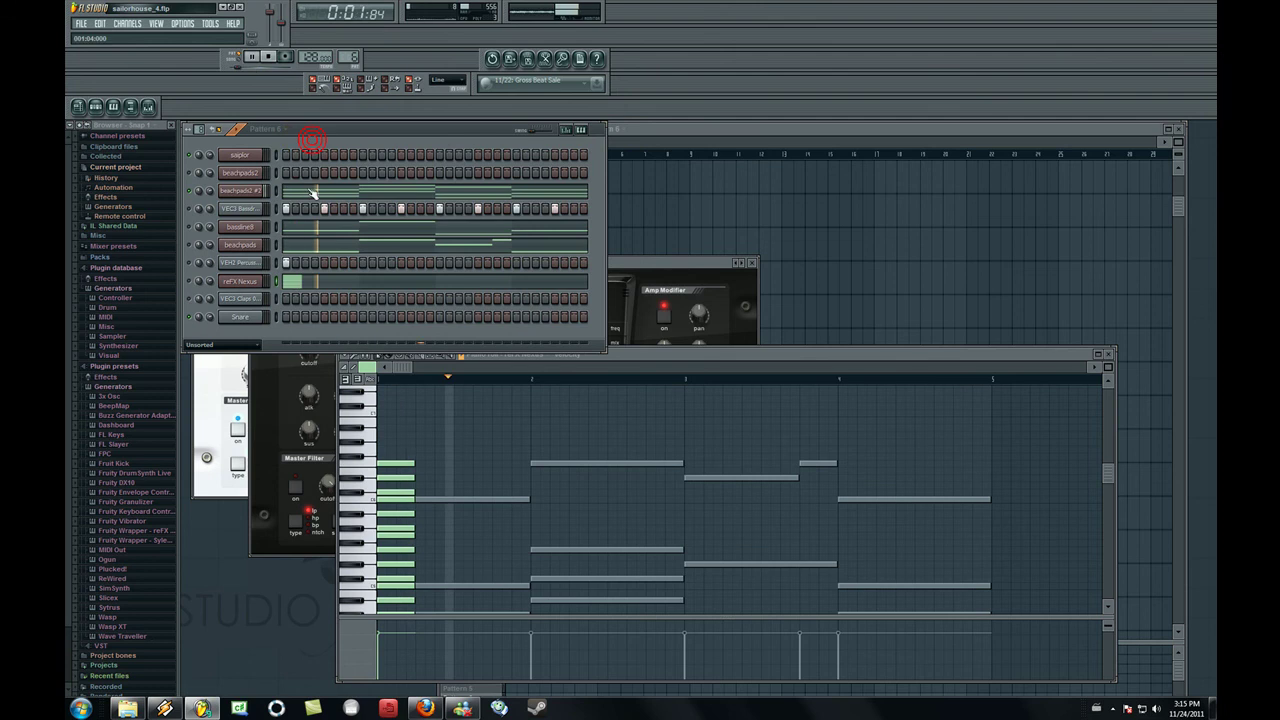
{"action": "left_click", "coordinate": [290, 206]}
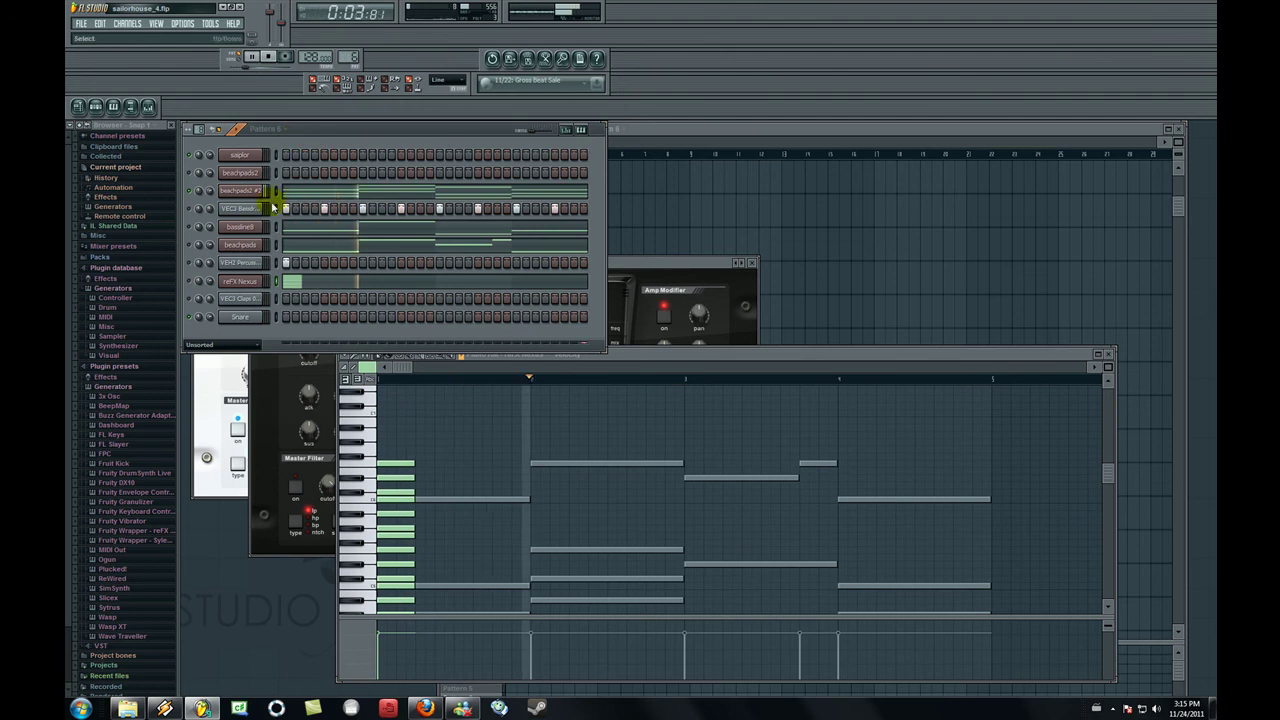
{"action": "left_click", "coordinate": [216, 246]}
{"action": "left_click", "coordinate": [192, 264]}
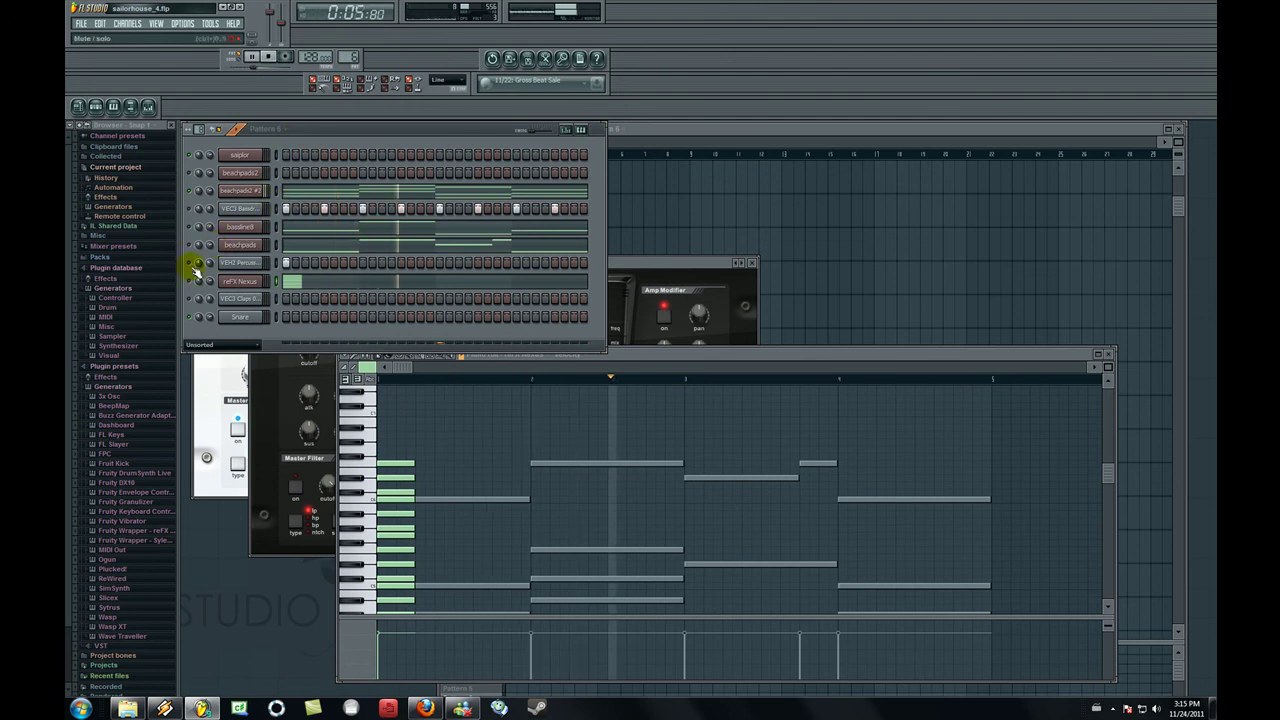
{"action": "left_click", "coordinate": [186, 243]}
{"action": "left_click", "coordinate": [192, 228]}
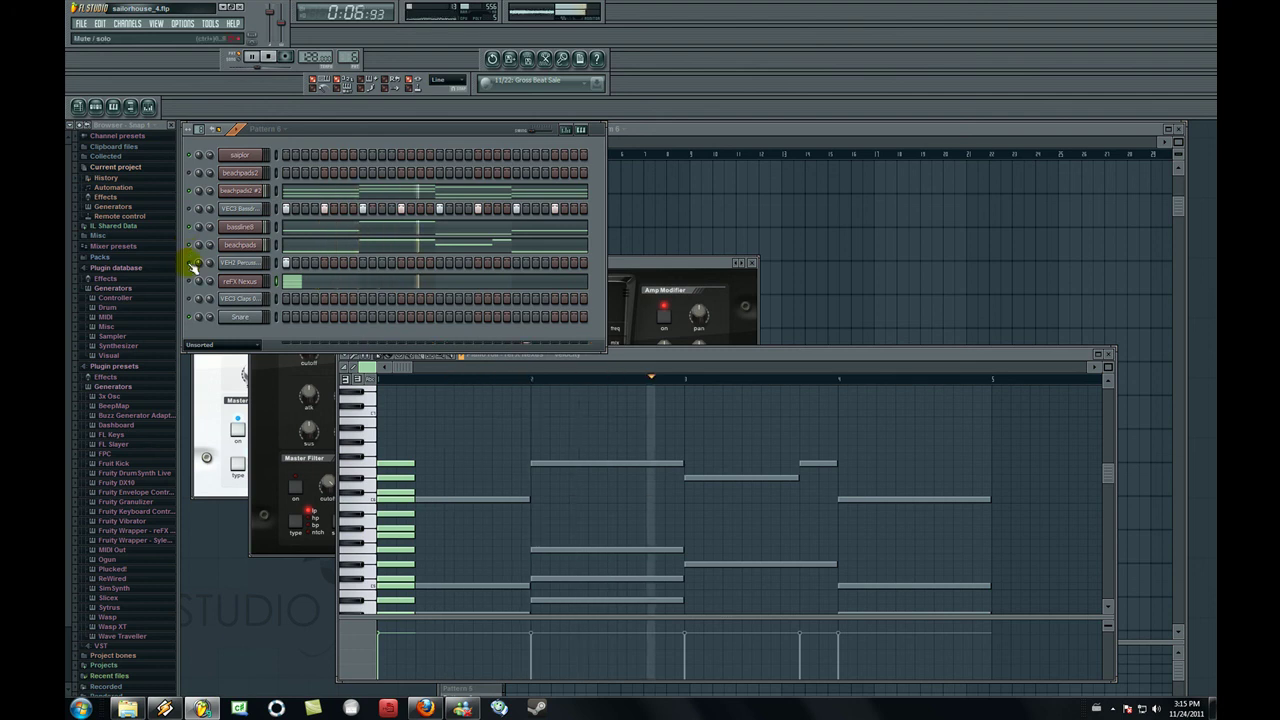
{"action": "left_click", "coordinate": [189, 264]}
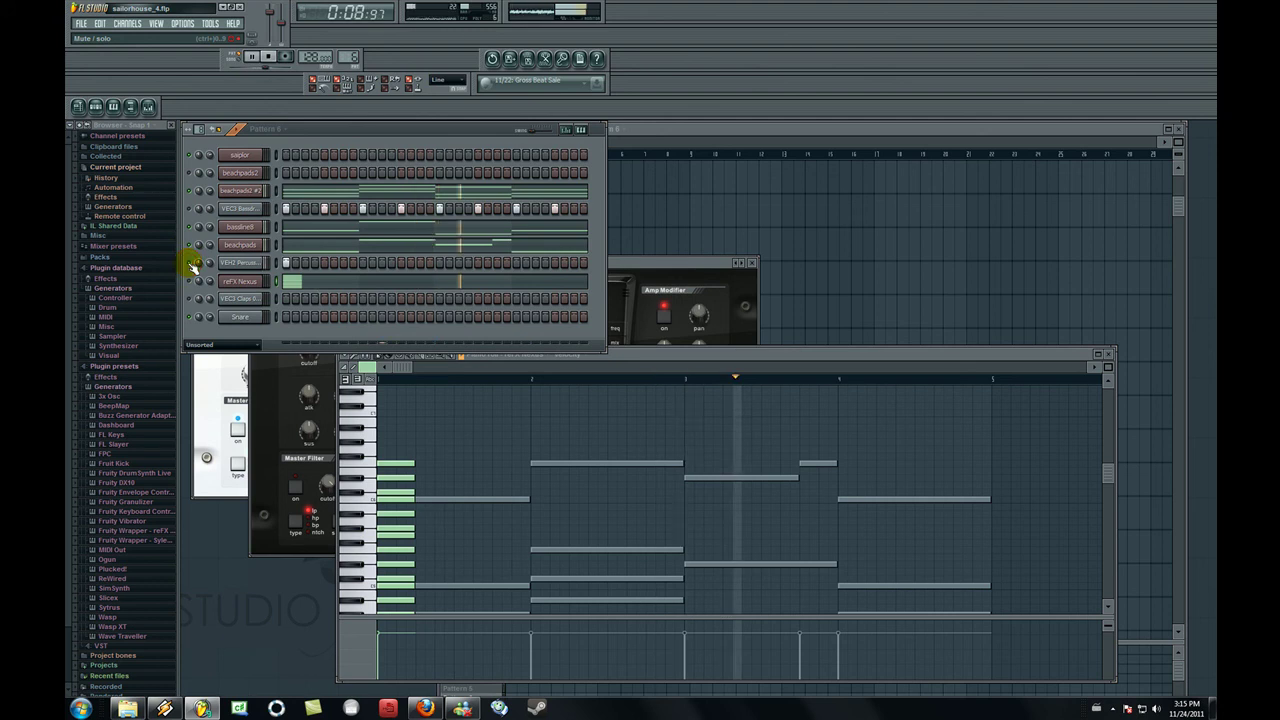
{"action": "left_click", "coordinate": [190, 210]}
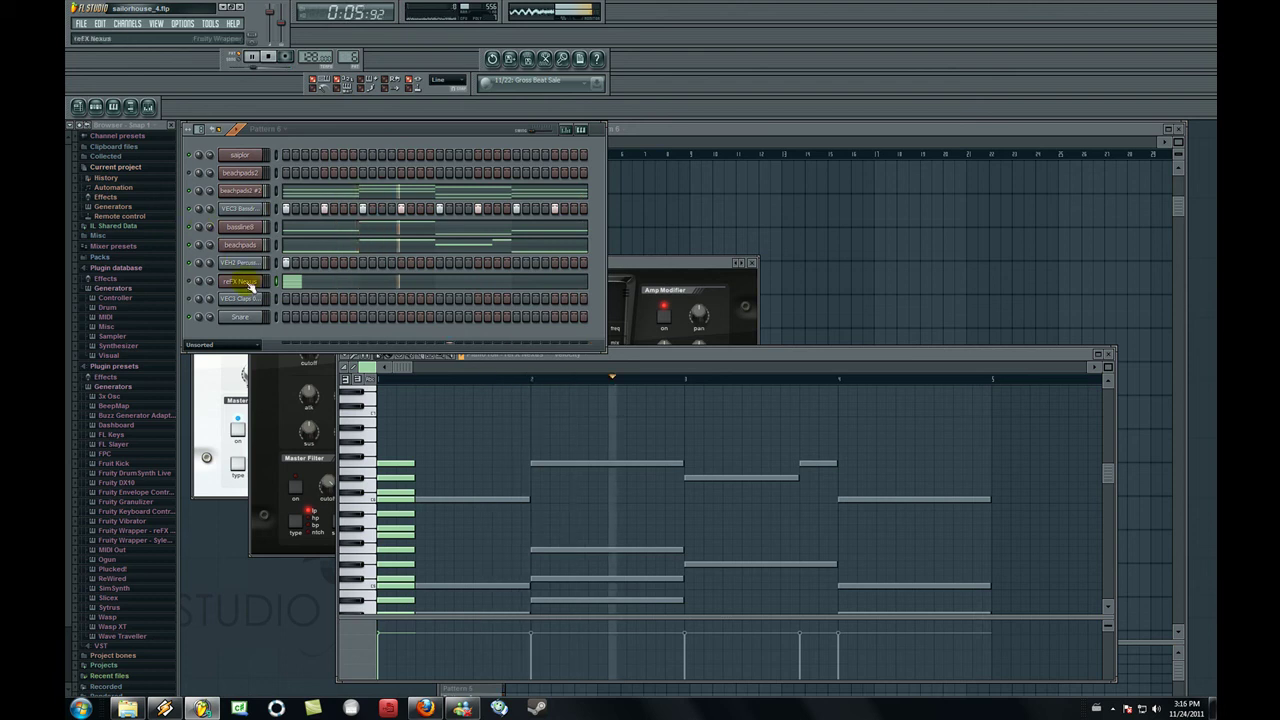
Step: Audition individual notes on the reFX Nexus channel's piano-roll keyboard over the playing pattern
{"action": "left_click", "coordinate": [362, 500]}
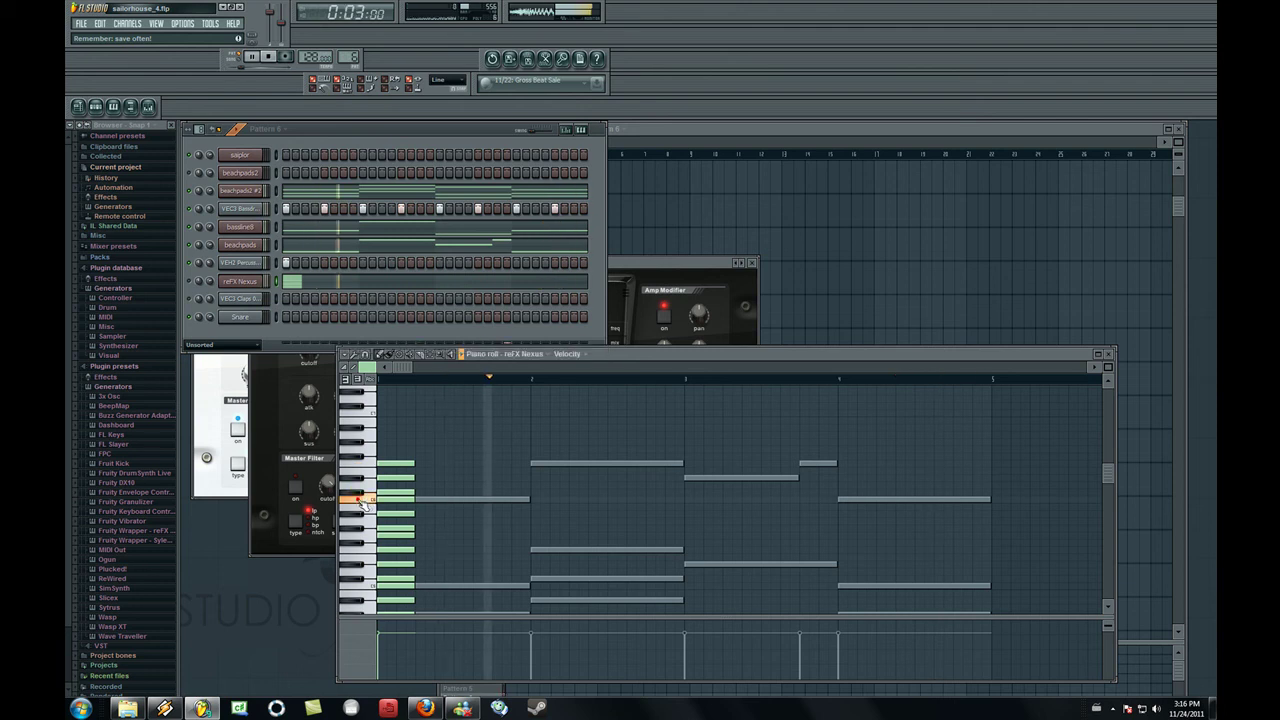
{"action": "left_click", "coordinate": [356, 501]}
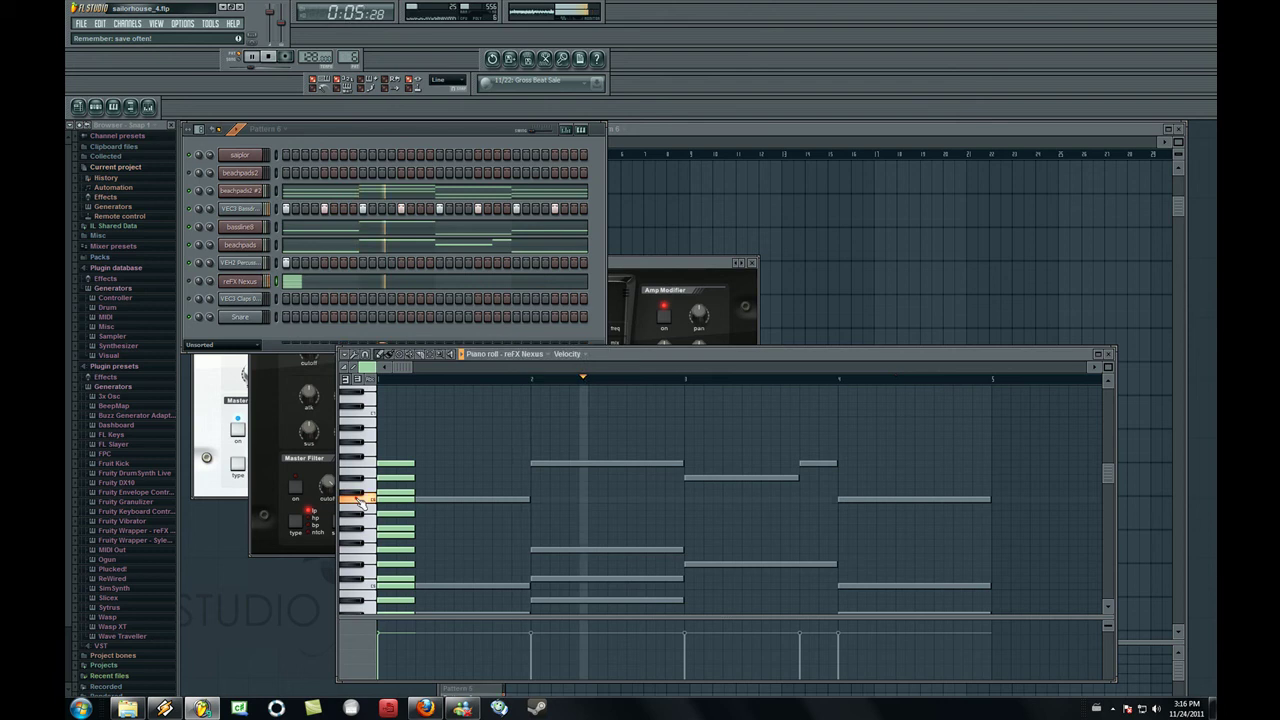
{"action": "left_click", "coordinate": [356, 513]}
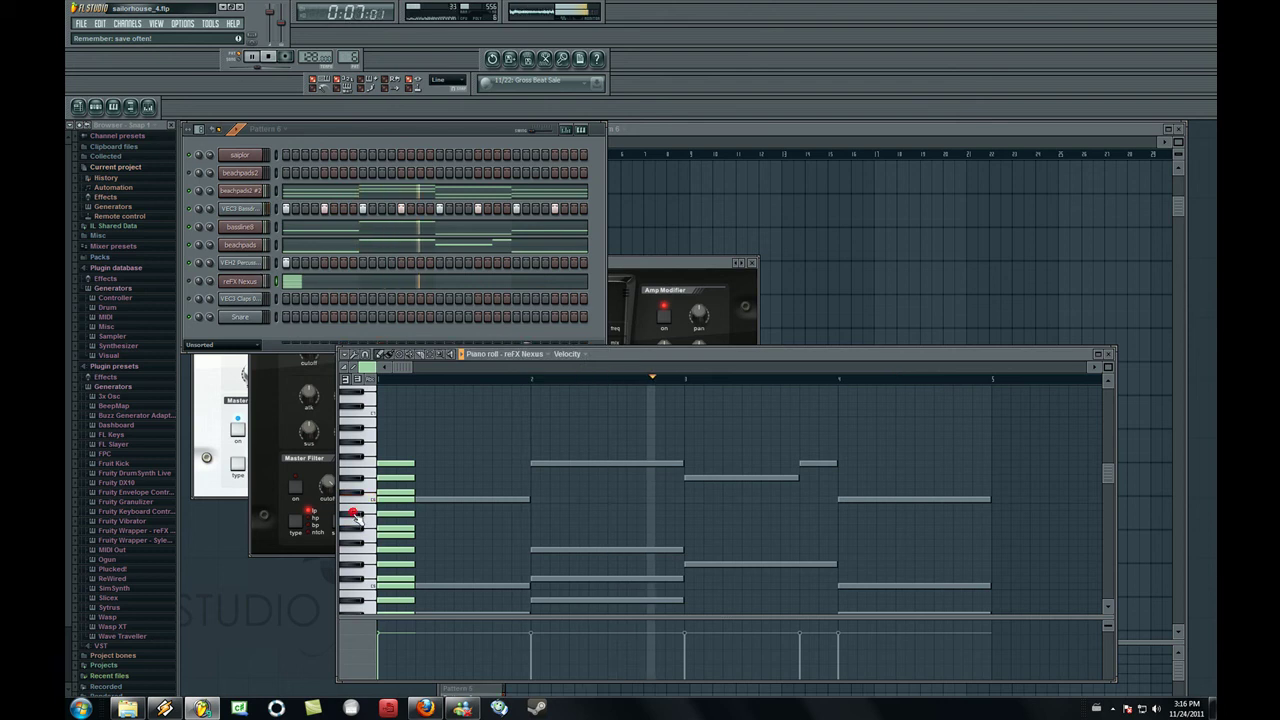
{"action": "mouse_move", "coordinate": [356, 516]}
{"action": "left_mouse_down"}
{"action": "mouse_move", "coordinate": [356, 530]}
{"action": "mouse_move", "coordinate": [364, 514]}
{"action": "left_mouse_up"}
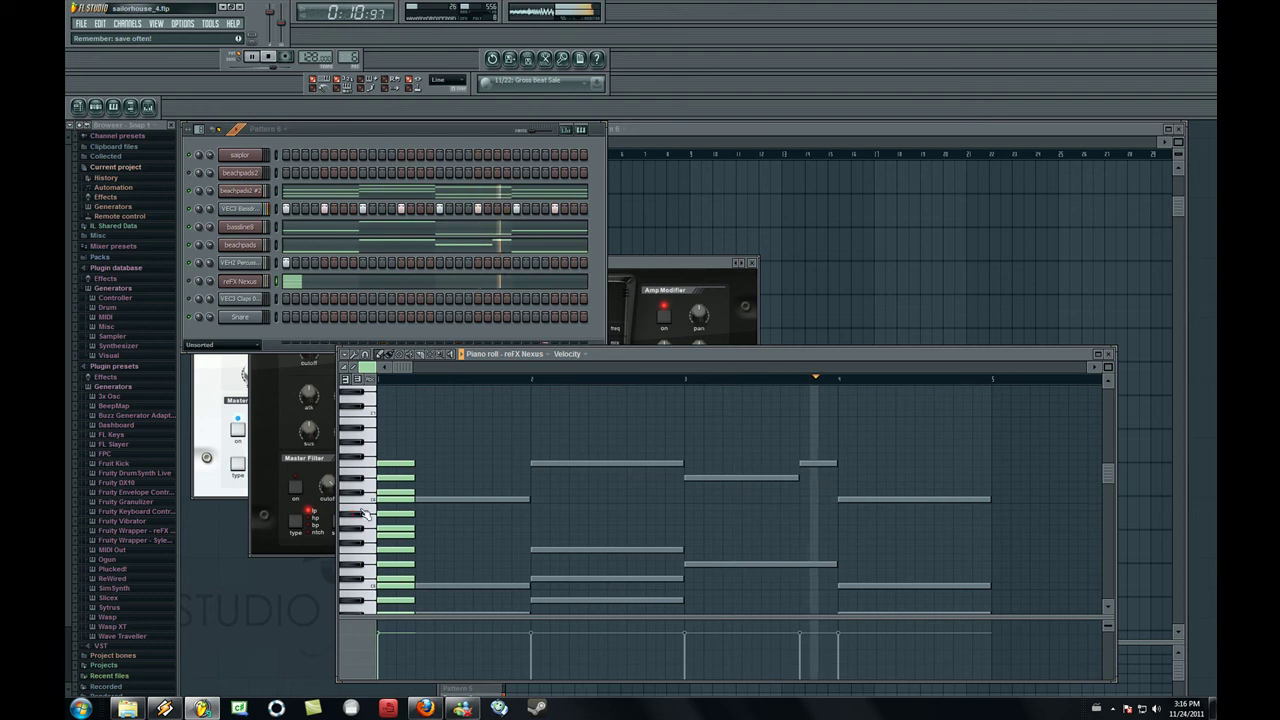
{"action": "left_click", "coordinate": [368, 499]}
{"action": "left_click", "coordinate": [368, 499]}
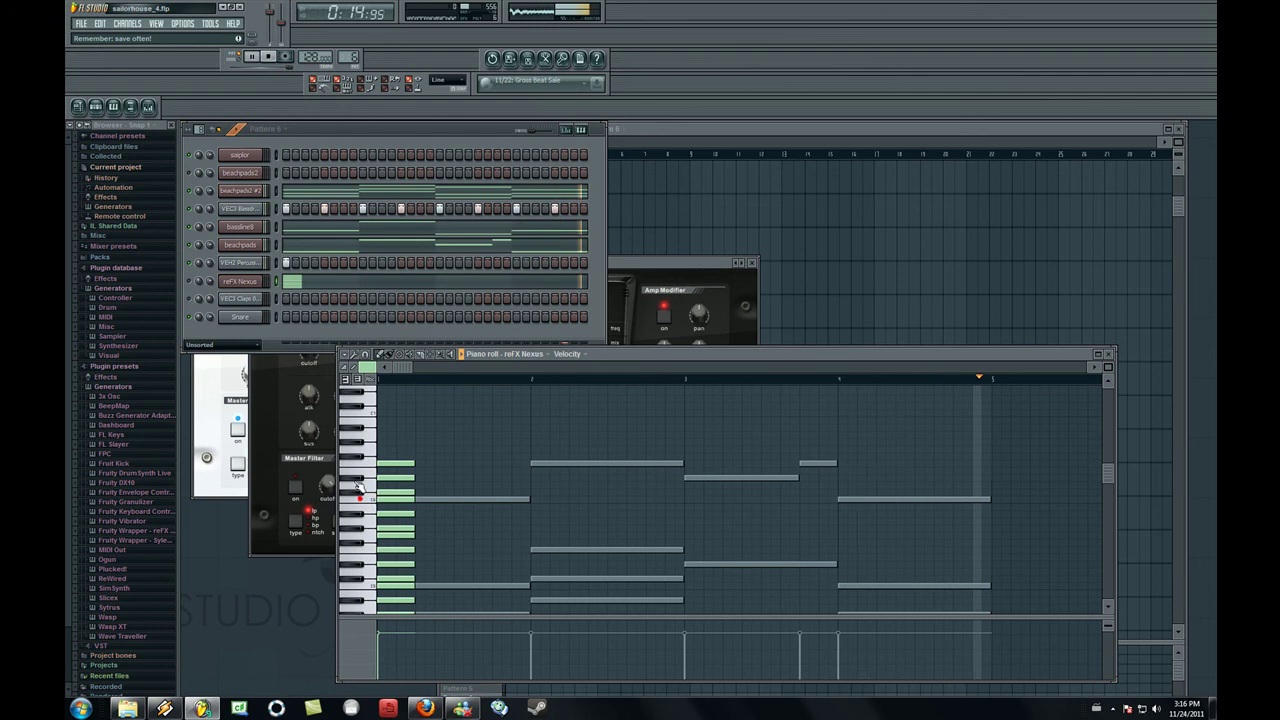
{"action": "left_click", "coordinate": [369, 466]}
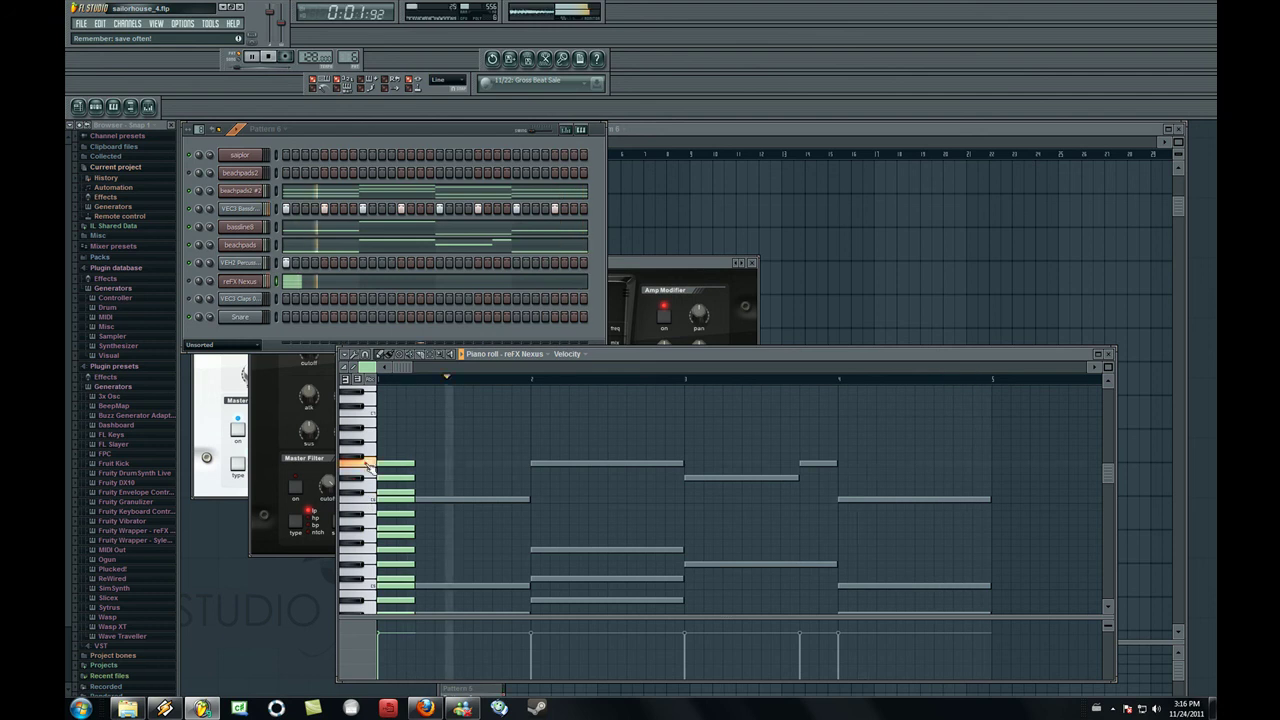
{"action": "left_click", "coordinate": [369, 466]}
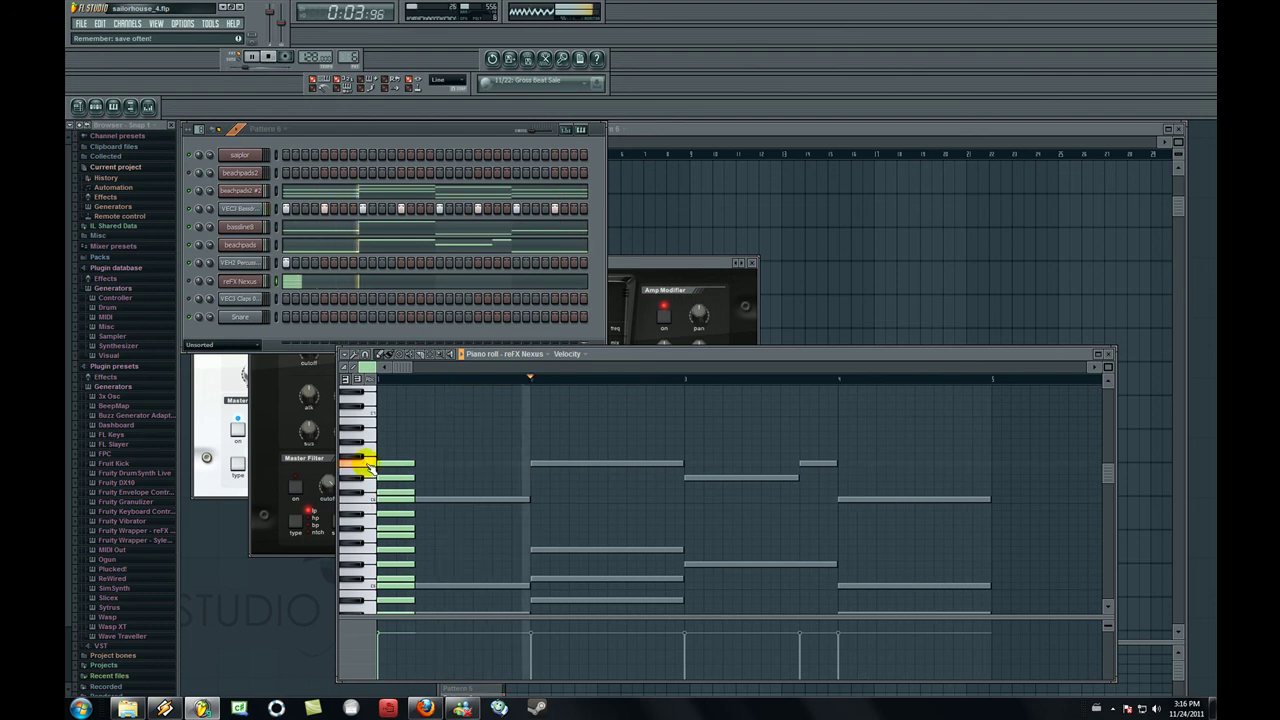
{"action": "left_click", "coordinate": [367, 464]}
{"action": "left_click", "coordinate": [367, 464]}
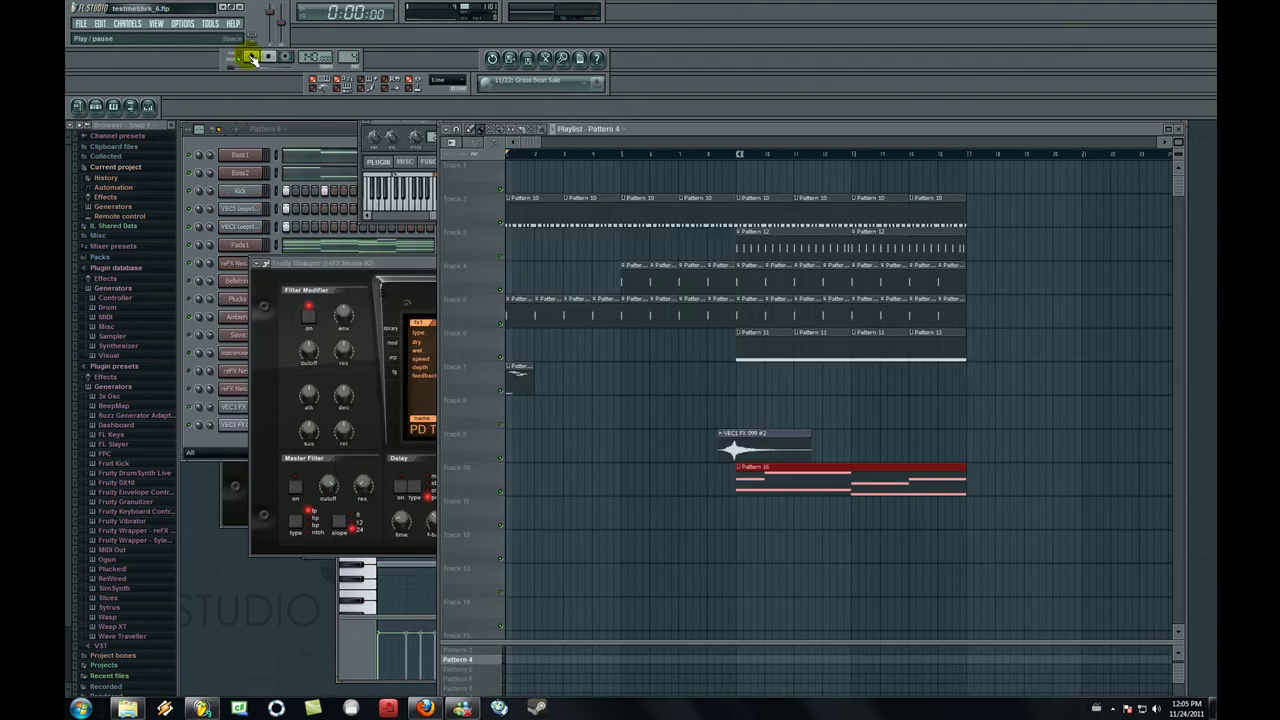
Step: Start playback of the testmetdirk_6 song and move the loose Wave Candy meter beneath the other one over the playlist
{"action": "left_click", "coordinate": [252, 58]}
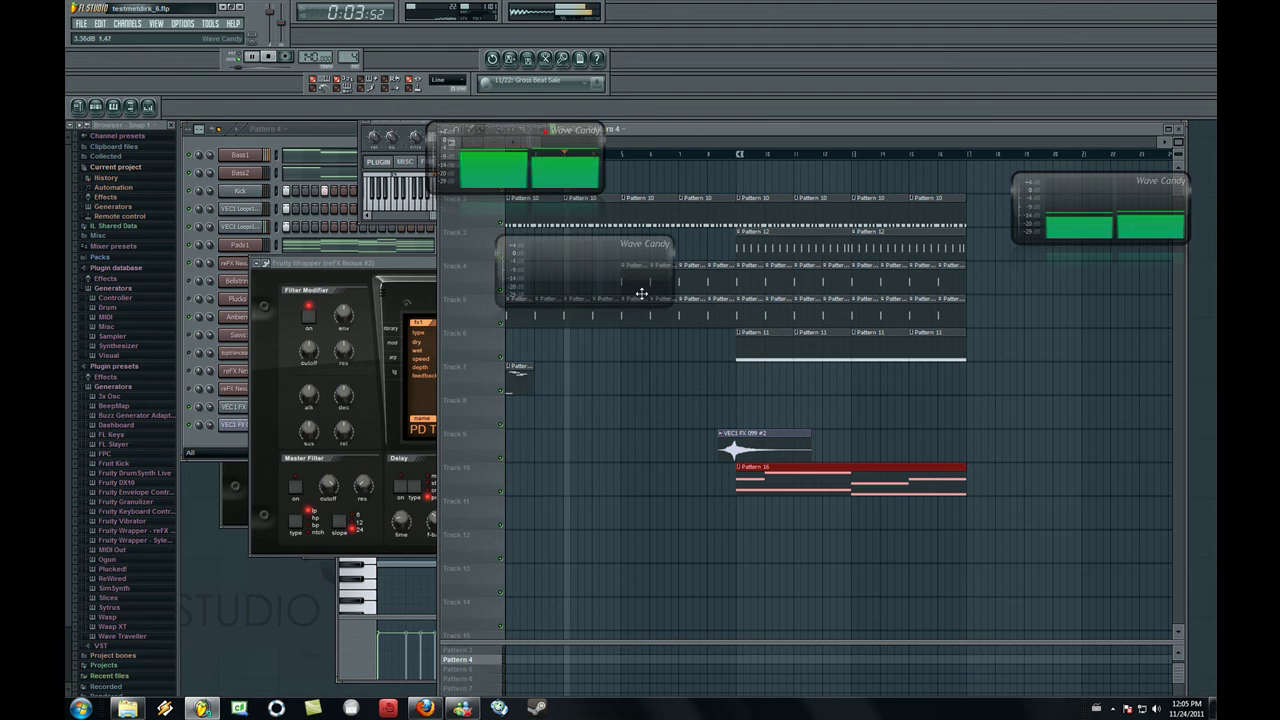
{"action": "left_click_drag", "start_coordinate": [641, 293], "coordinate": [1107, 283]}
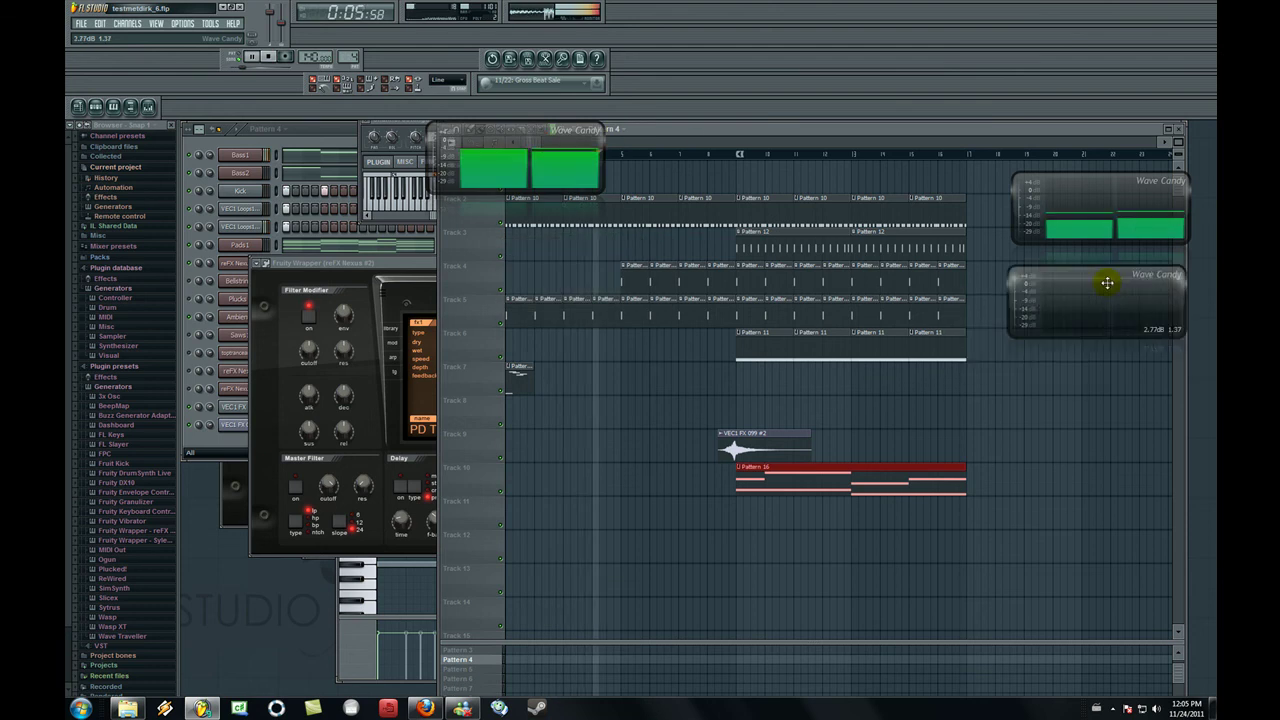
Step: Move the remaining Wave Candy meter beneath the other two and start playing testmetdirk_6's Pattern 4
{"action": "left_click_drag", "start_coordinate": [565, 133], "coordinate": [1142, 363]}
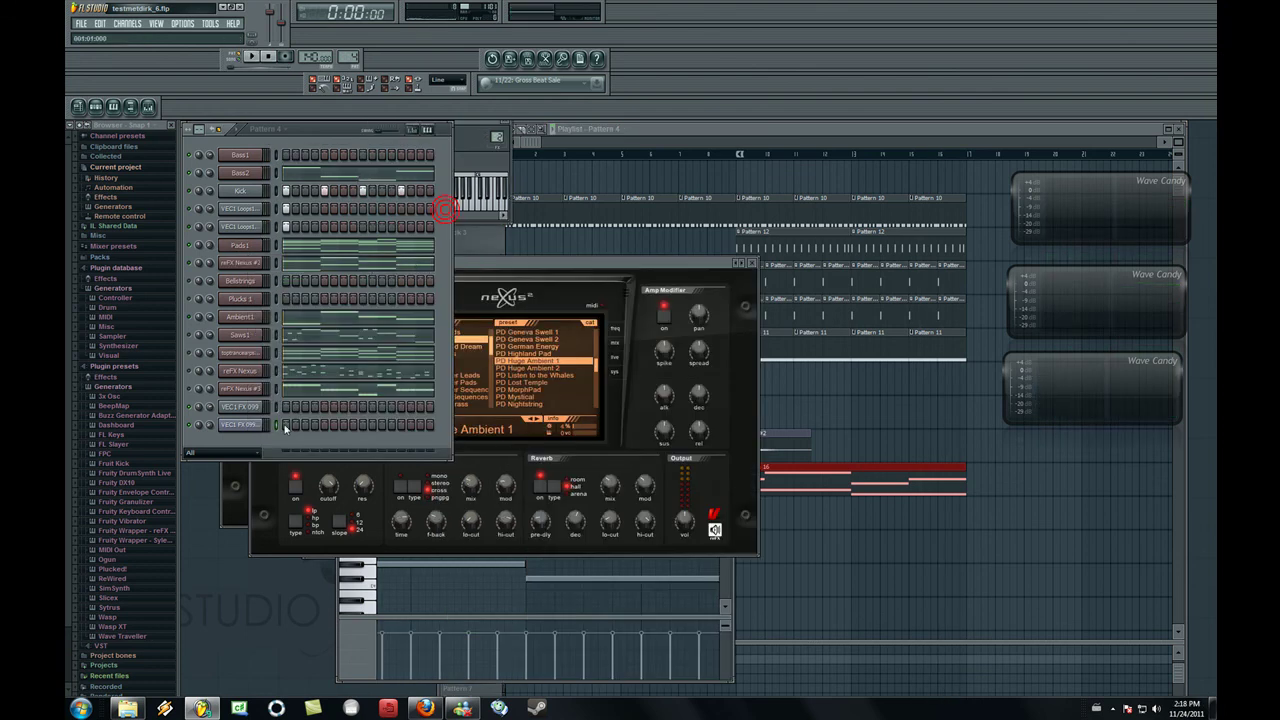
{"action": "left_click", "coordinate": [285, 426]}
{"action": "key", "text": "space"}
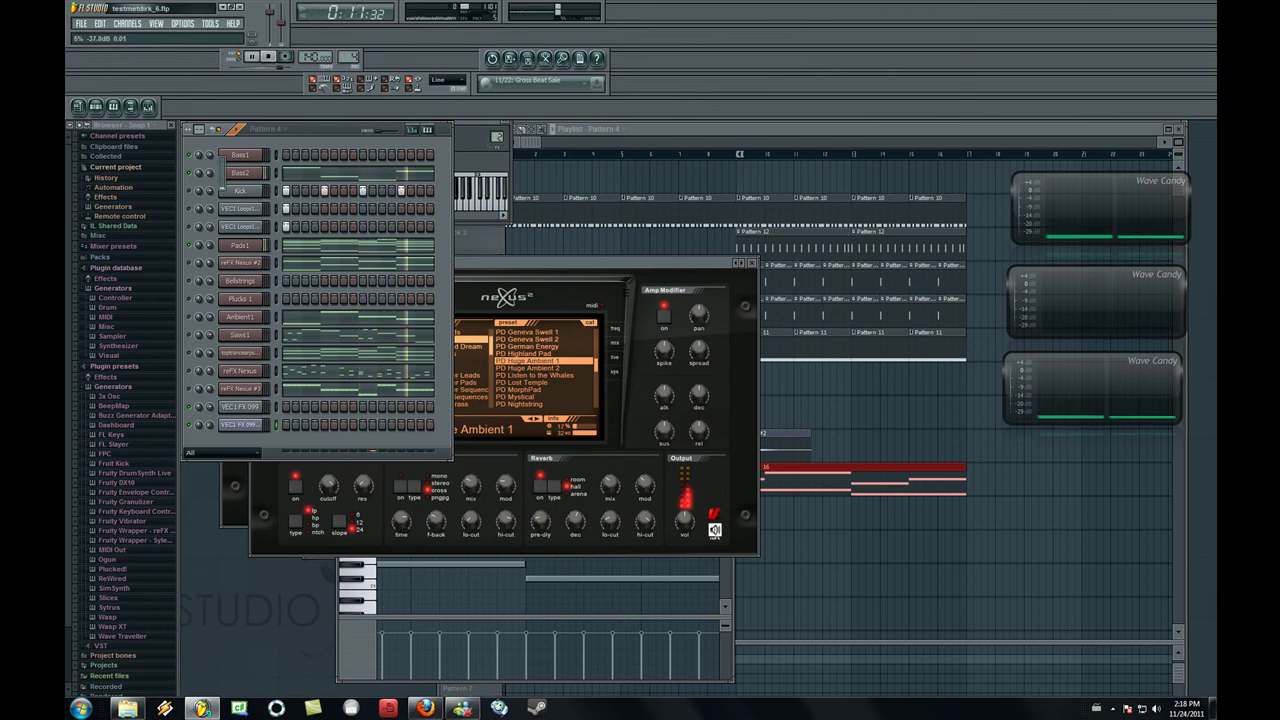
Step: Fade the Pads1 channel in and back down, and raise the reFX Nexus #2 channel's volume over the playing pattern
{"action": "left_click", "coordinate": [204, 245]}
{"action": "left_click_drag", "start_coordinate": [204, 245], "coordinate": [204, 205]}
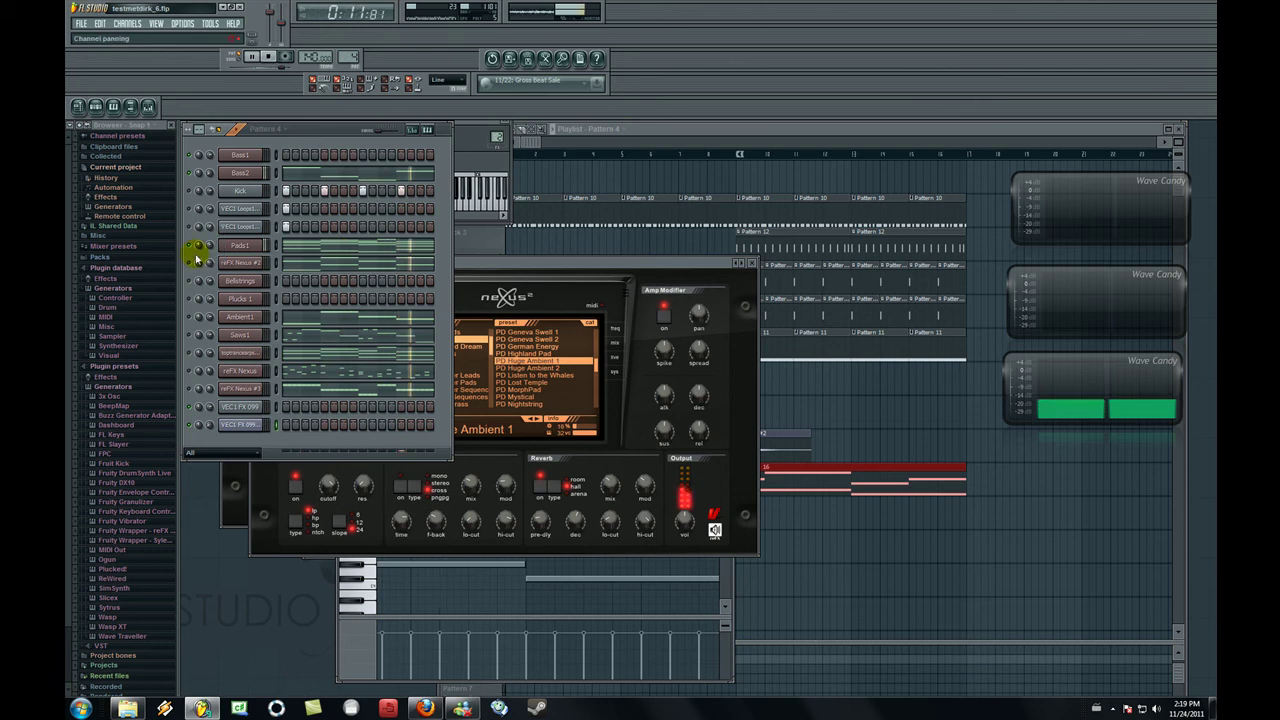
{"action": "left_click", "coordinate": [200, 262]}
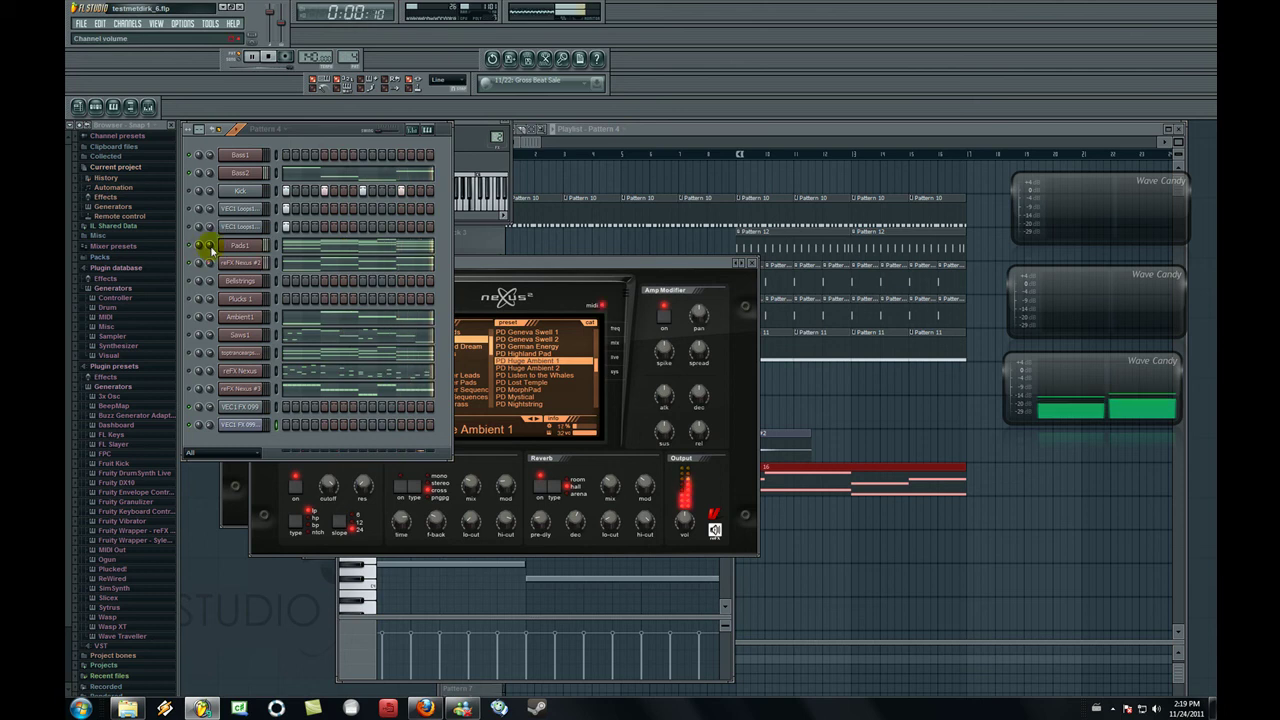
{"action": "left_click_drag", "start_coordinate": [210, 250], "coordinate": [211, 282]}
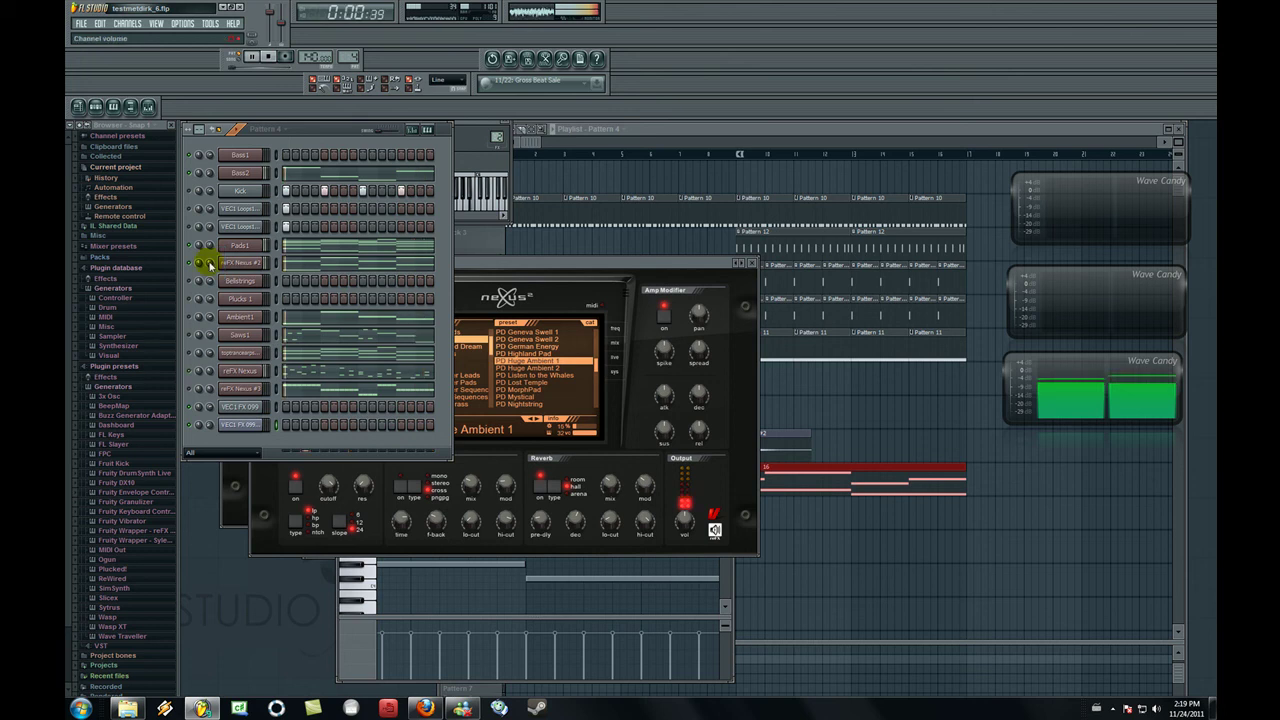
{"action": "left_click_drag", "start_coordinate": [210, 265], "coordinate": [210, 248]}
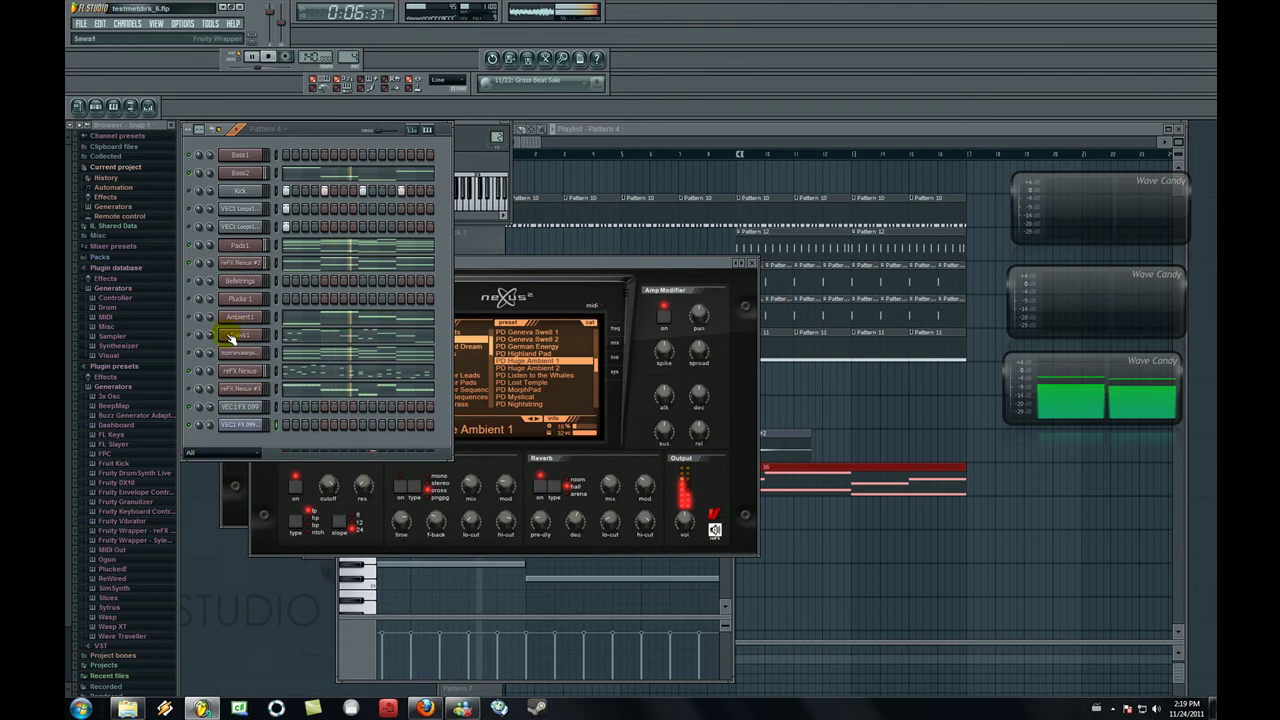
Step: Bring the first VEC loop channel into the mix and adjust the volumes of the Bass2 and reFX Nexus channels
{"action": "left_click", "coordinate": [190, 209]}
{"action": "mouse_move", "coordinate": [210, 174]}
{"action": "left_mouse_down"}
{"action": "mouse_move", "coordinate": [210, 200]}
{"action": "mouse_move", "coordinate": [210, 158]}
{"action": "left_mouse_up"}
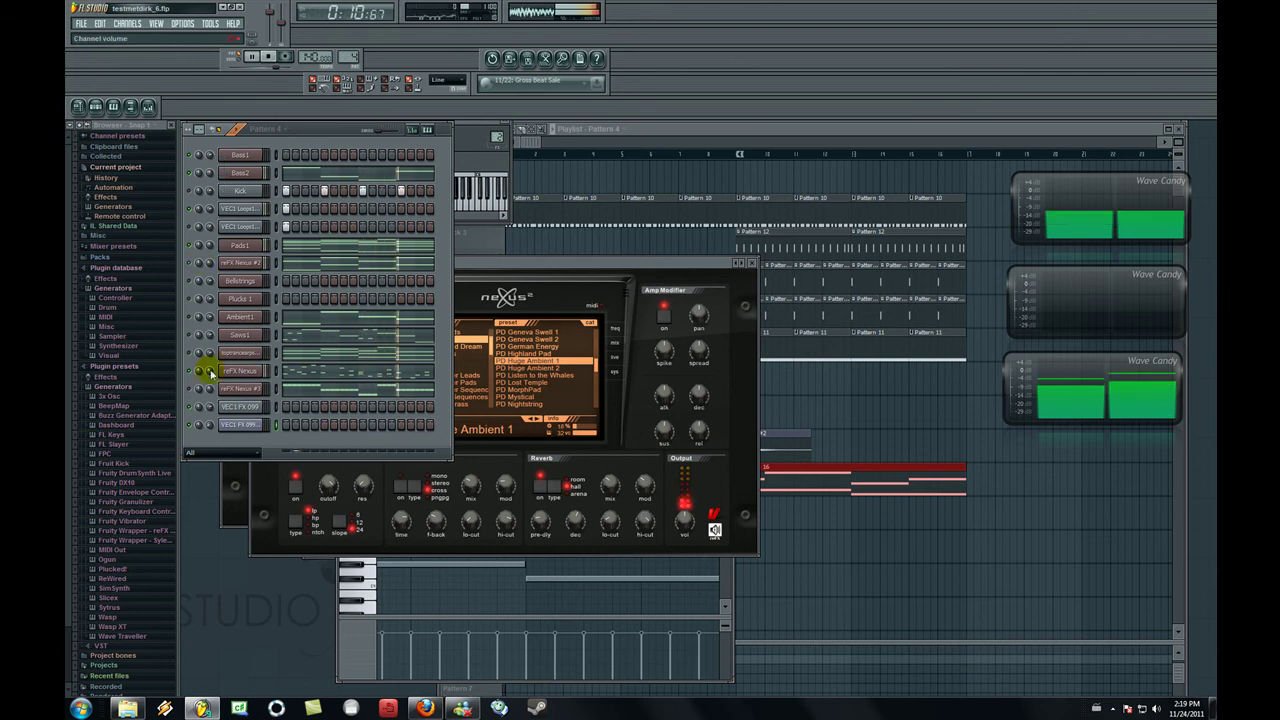
{"action": "left_click_drag", "start_coordinate": [210, 371], "coordinate": [210, 378]}
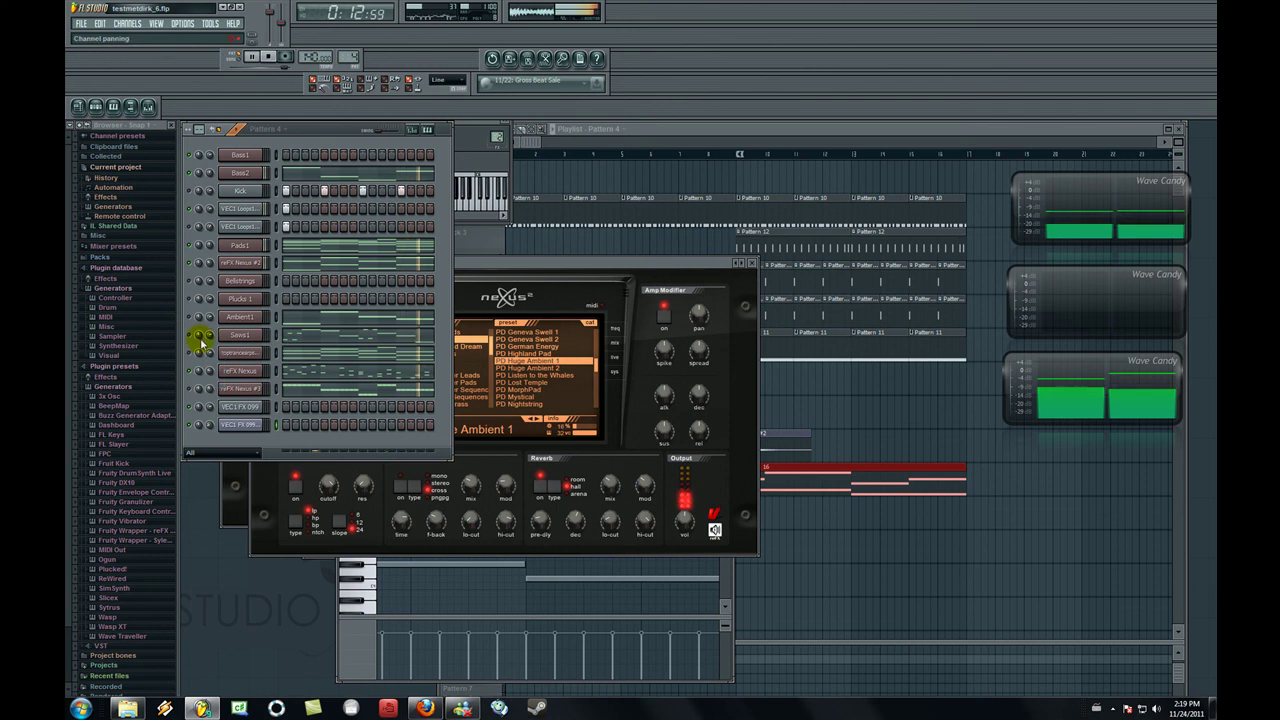
Step: Unmute the Saws1 channel and raise its Nexus master filter cutoff to 66
{"action": "left_click", "coordinate": [188, 335]}
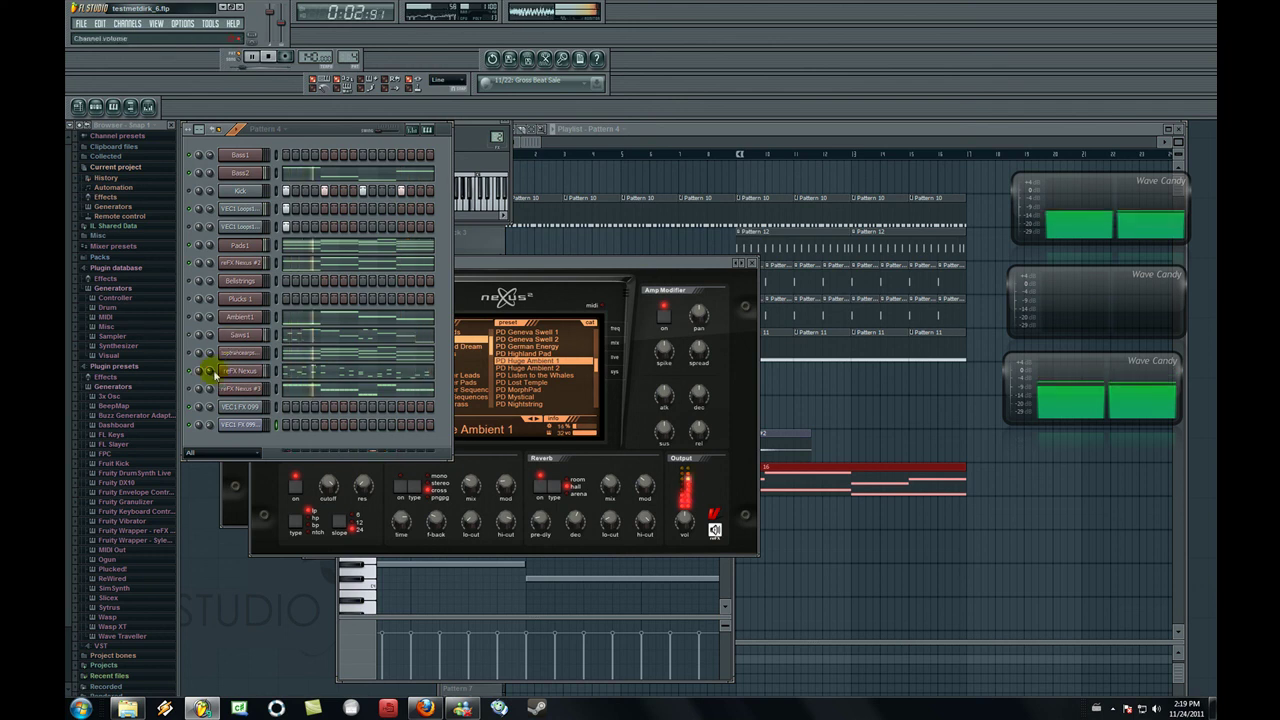
{"action": "left_click", "coordinate": [240, 334]}
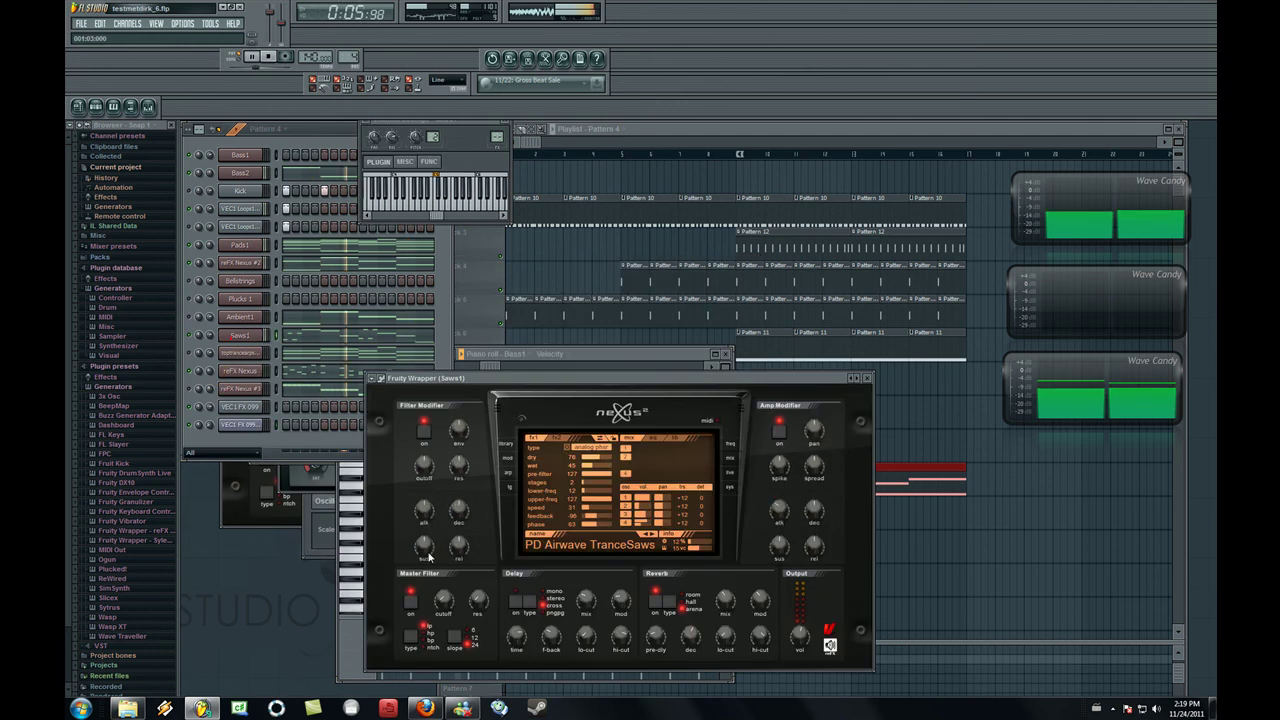
{"action": "mouse_move", "coordinate": [446, 604]}
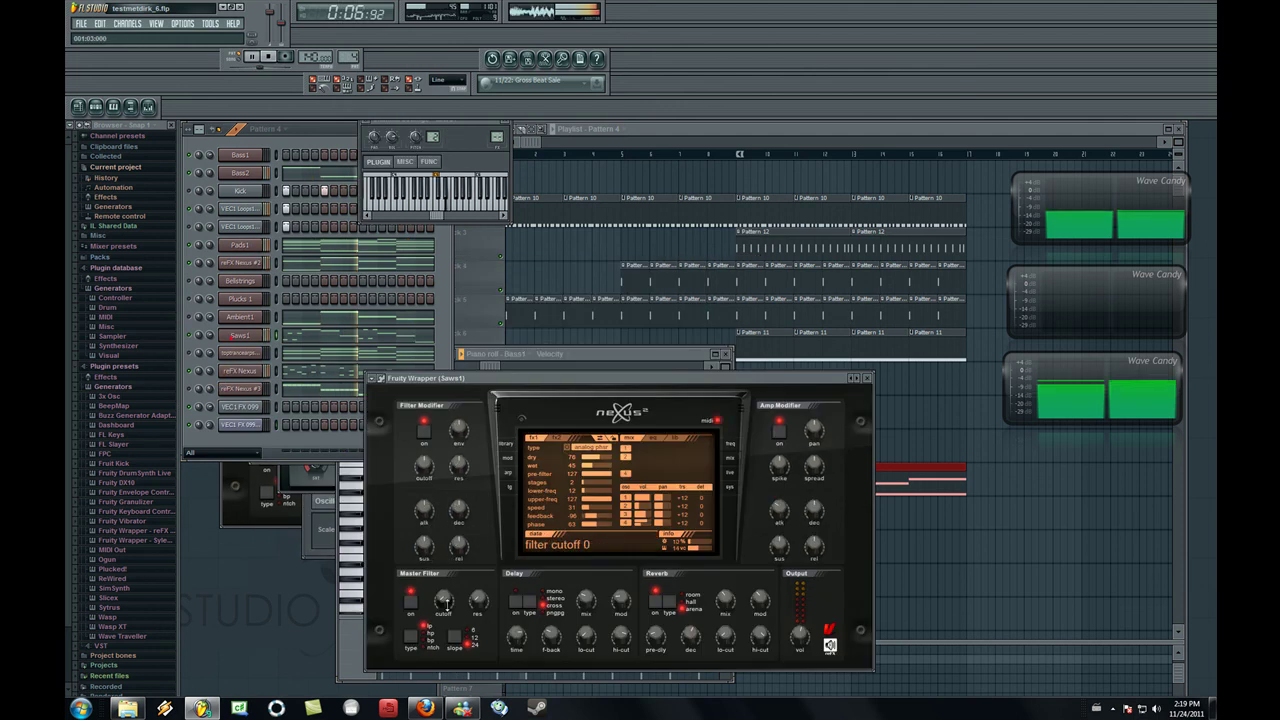
{"action": "left_click_drag", "start_coordinate": [446, 604], "coordinate": [455, 545]}
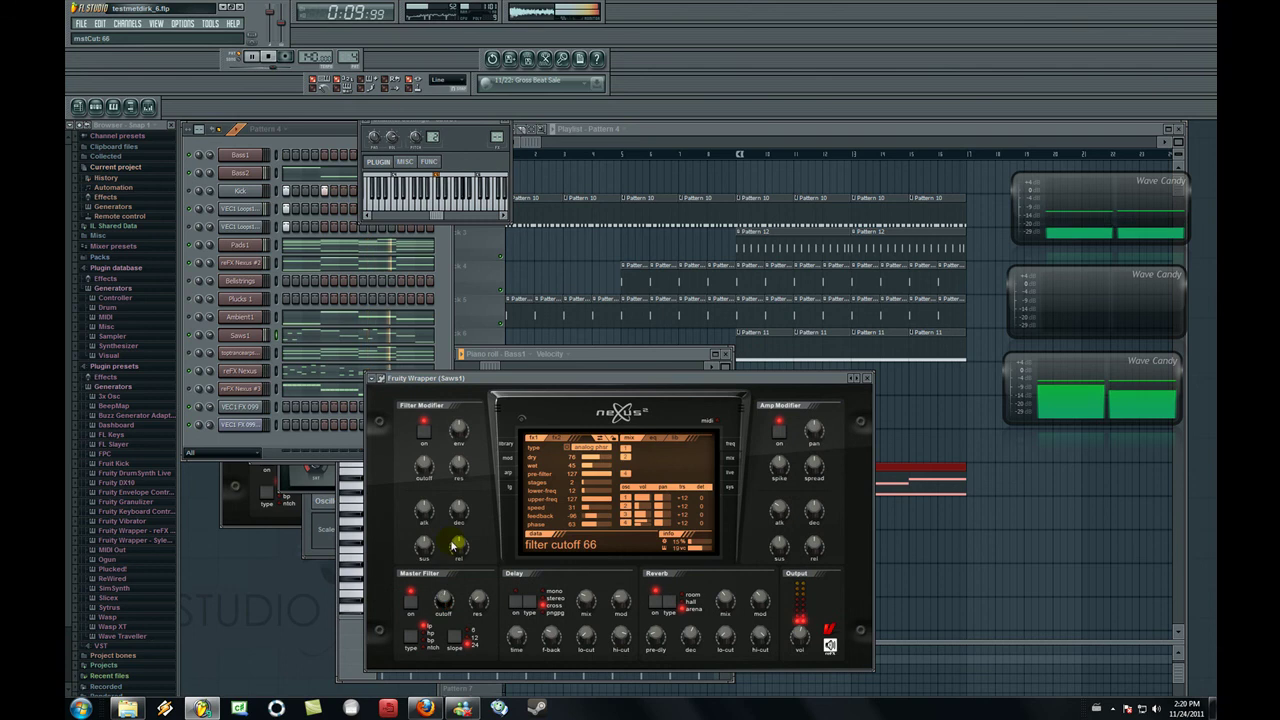
Step: Bring in the Kick and second VEC loop channels, and raise the Bass2 channel's volume
{"action": "left_click", "coordinate": [190, 372]}
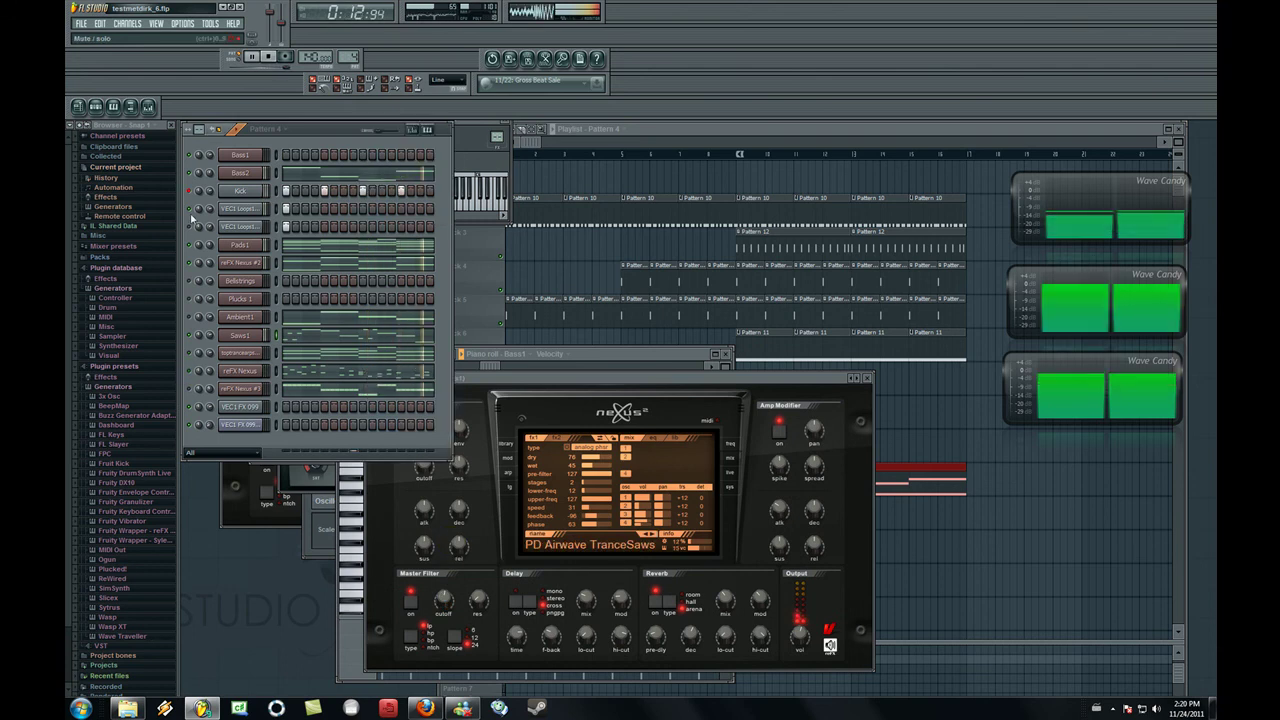
{"action": "left_click", "coordinate": [188, 226]}
{"action": "left_click", "coordinate": [211, 173]}
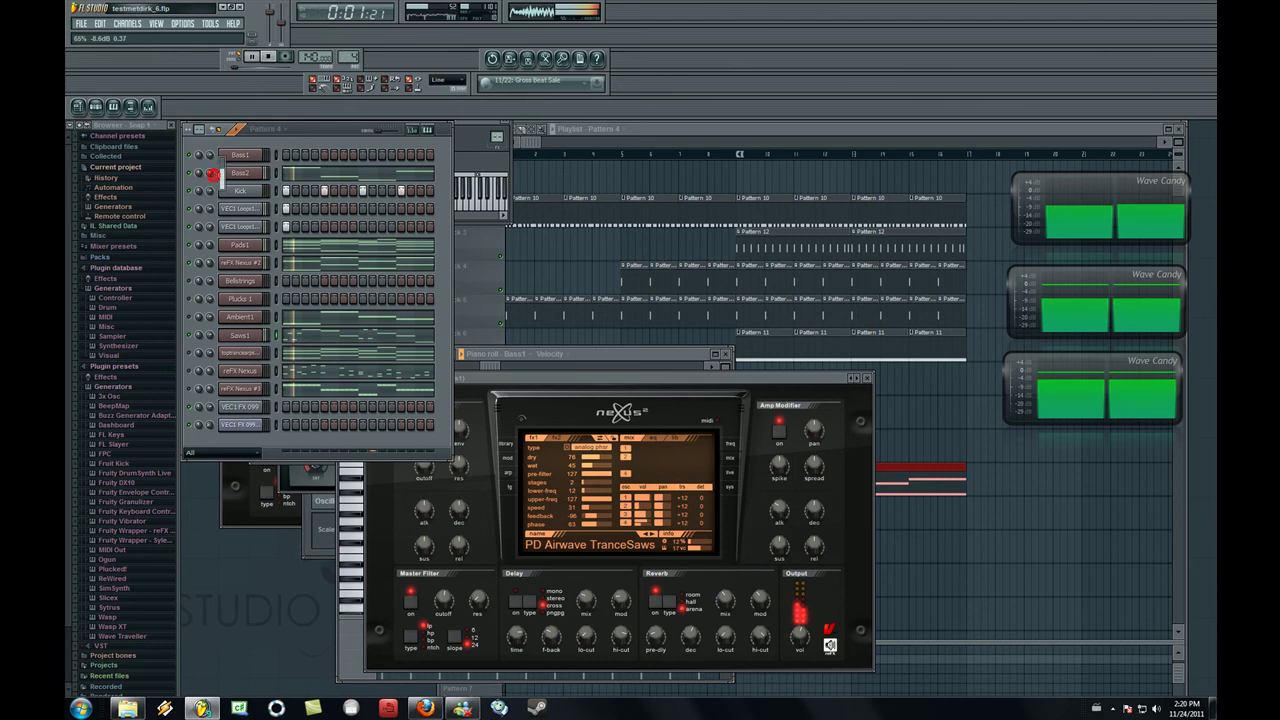
{"action": "left_click_drag", "start_coordinate": [211, 173], "coordinate": [211, 155]}
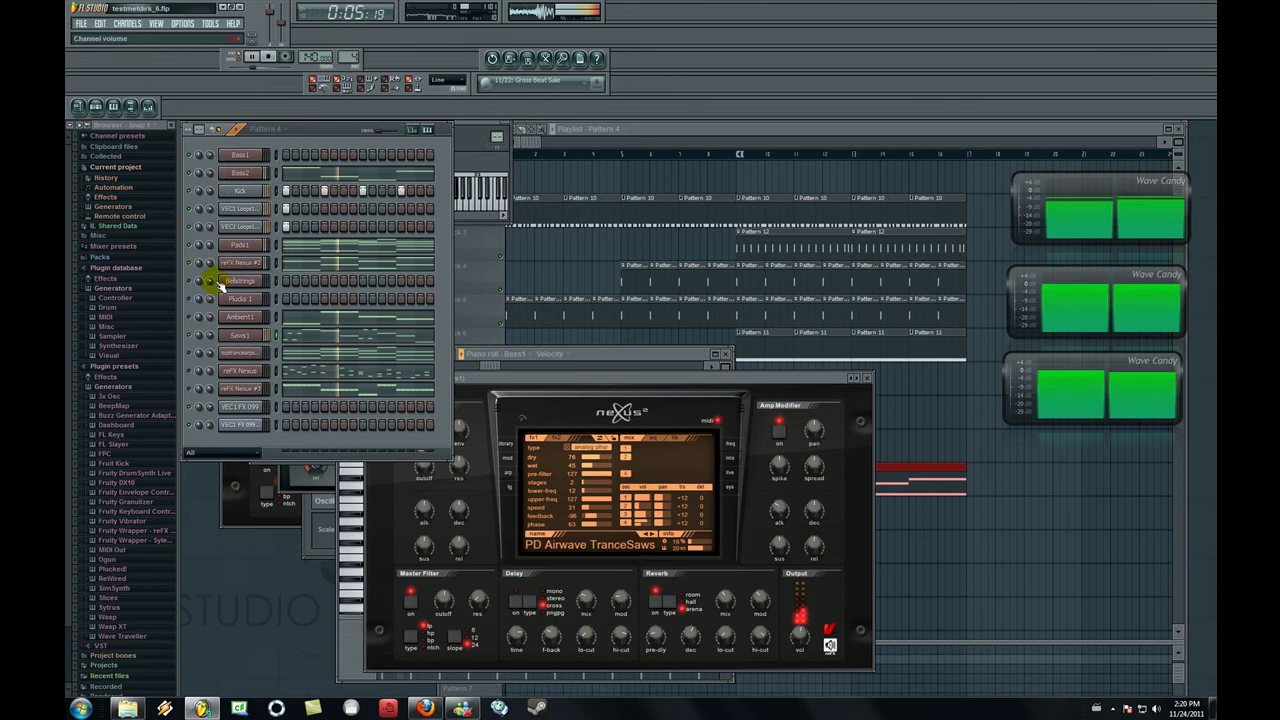
Step: Reopen the Saws1 channel's Nexus plugin and raise the master filter cutoff to 95
{"action": "left_click", "coordinate": [230, 338]}
{"action": "left_click", "coordinate": [233, 338]}
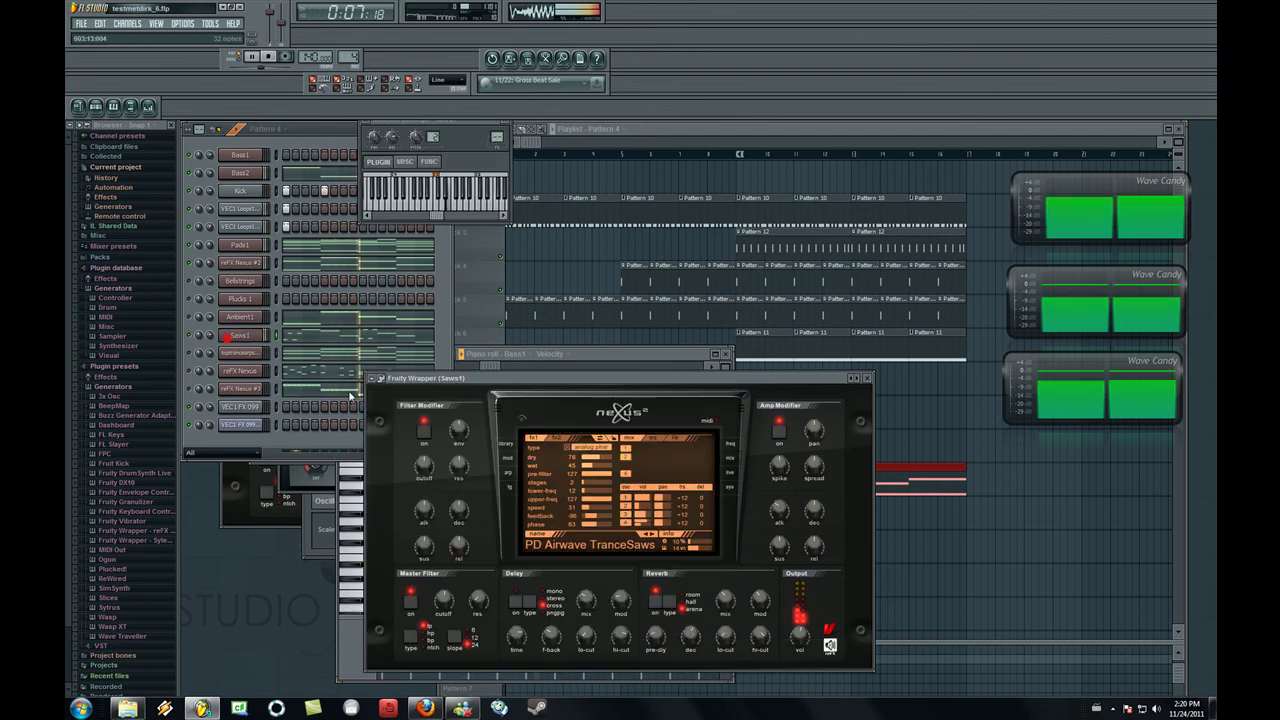
{"action": "mouse_move", "coordinate": [449, 601]}
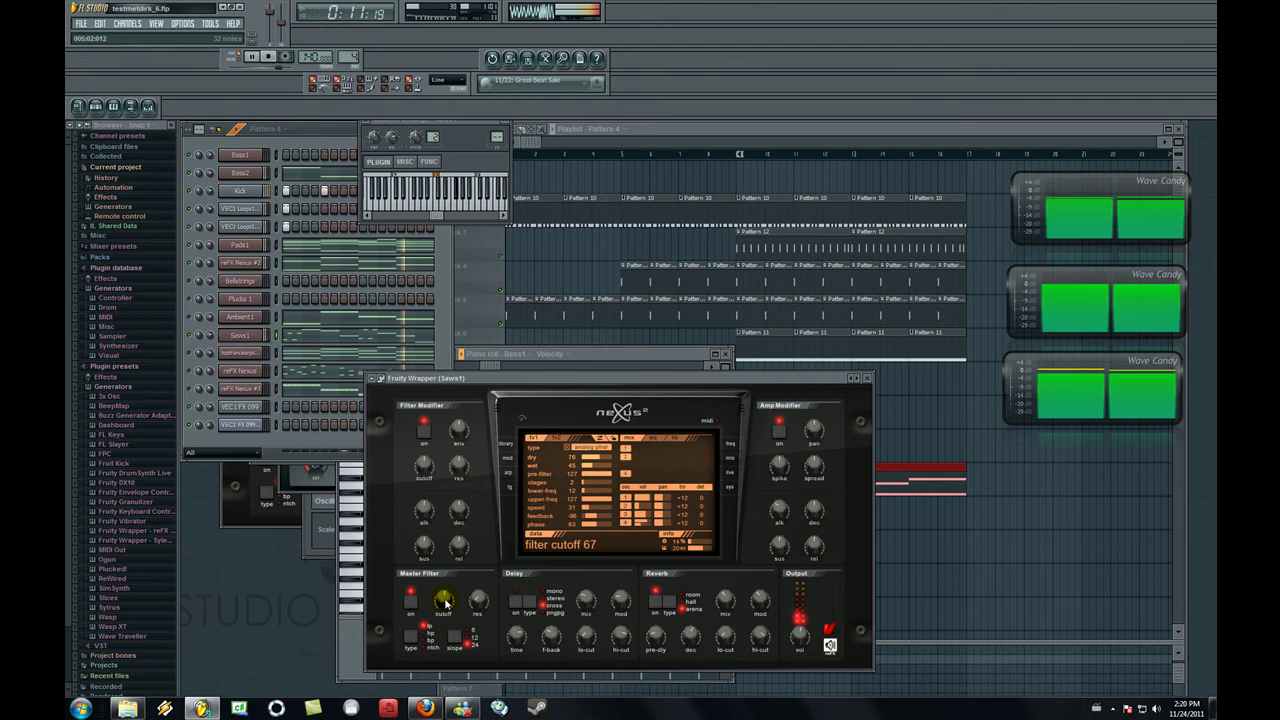
{"action": "left_click_drag", "start_coordinate": [443, 599], "coordinate": [449, 576]}
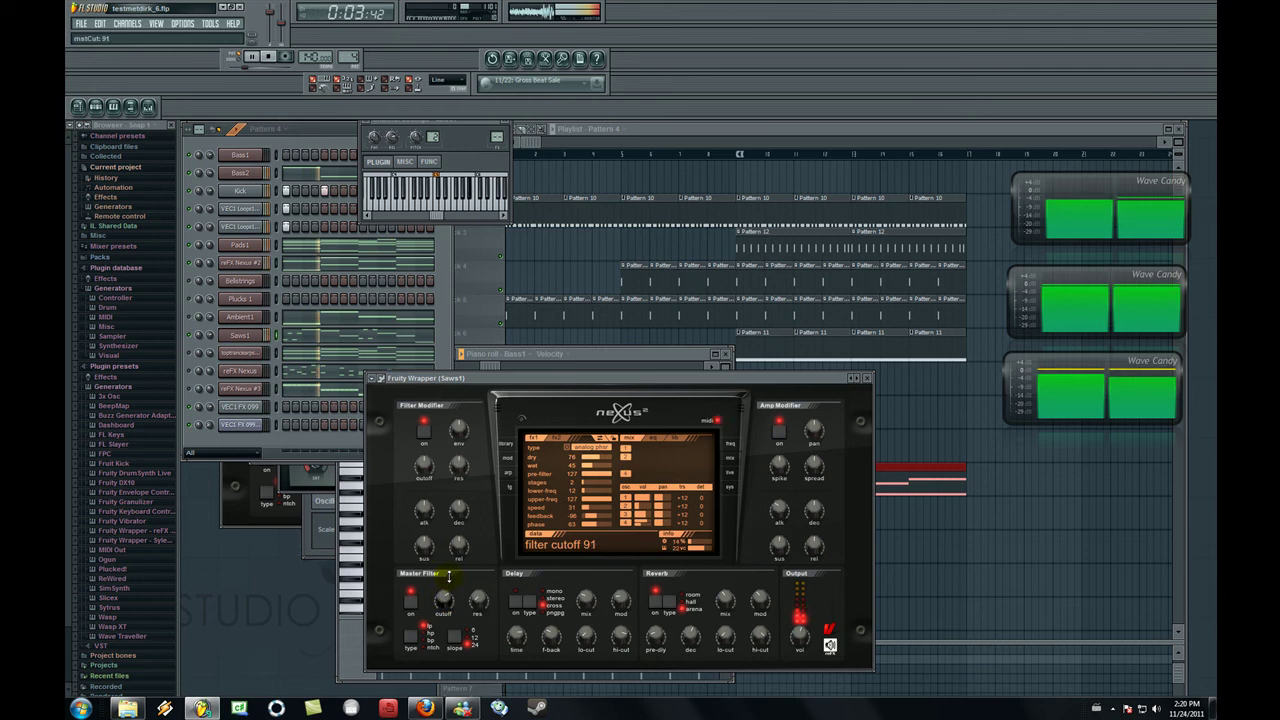
{"action": "left_click_drag", "start_coordinate": [449, 577], "coordinate": [451, 573]}
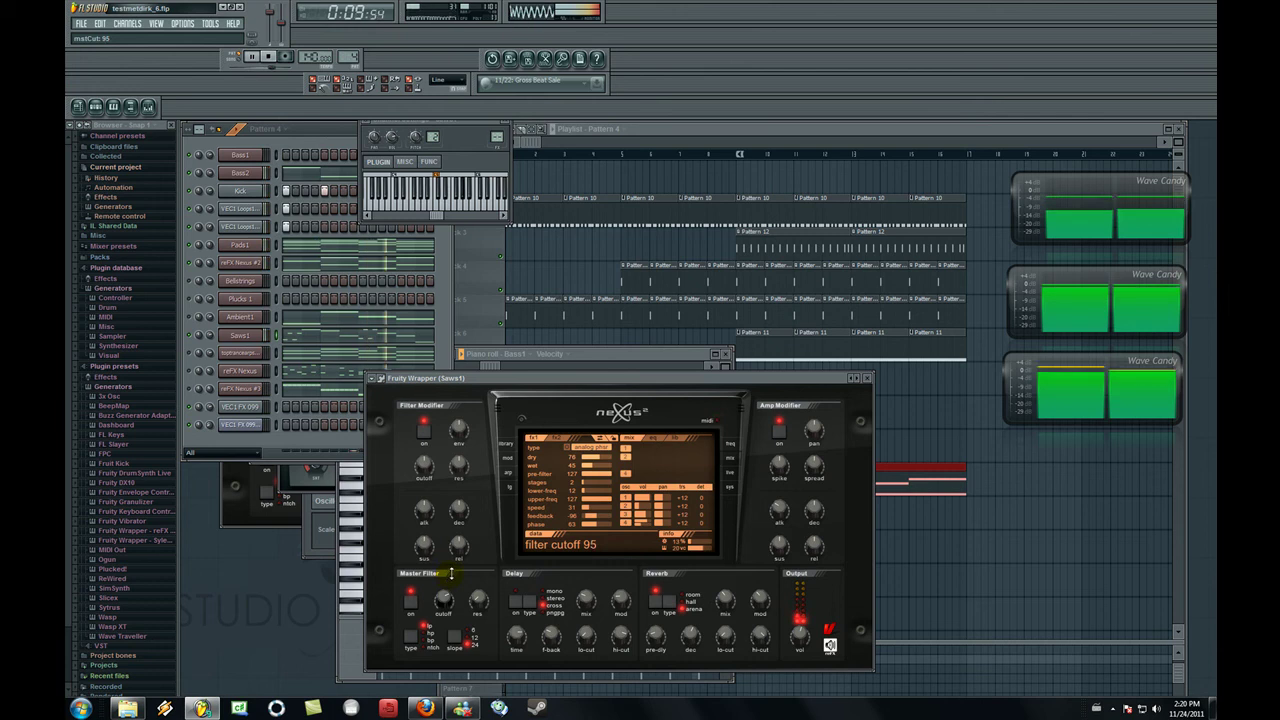
Step: Bring in the toptrancearps140 channel with the AR Dome preset and raise its Nexus output volume past 81
{"action": "left_click", "coordinate": [193, 355]}
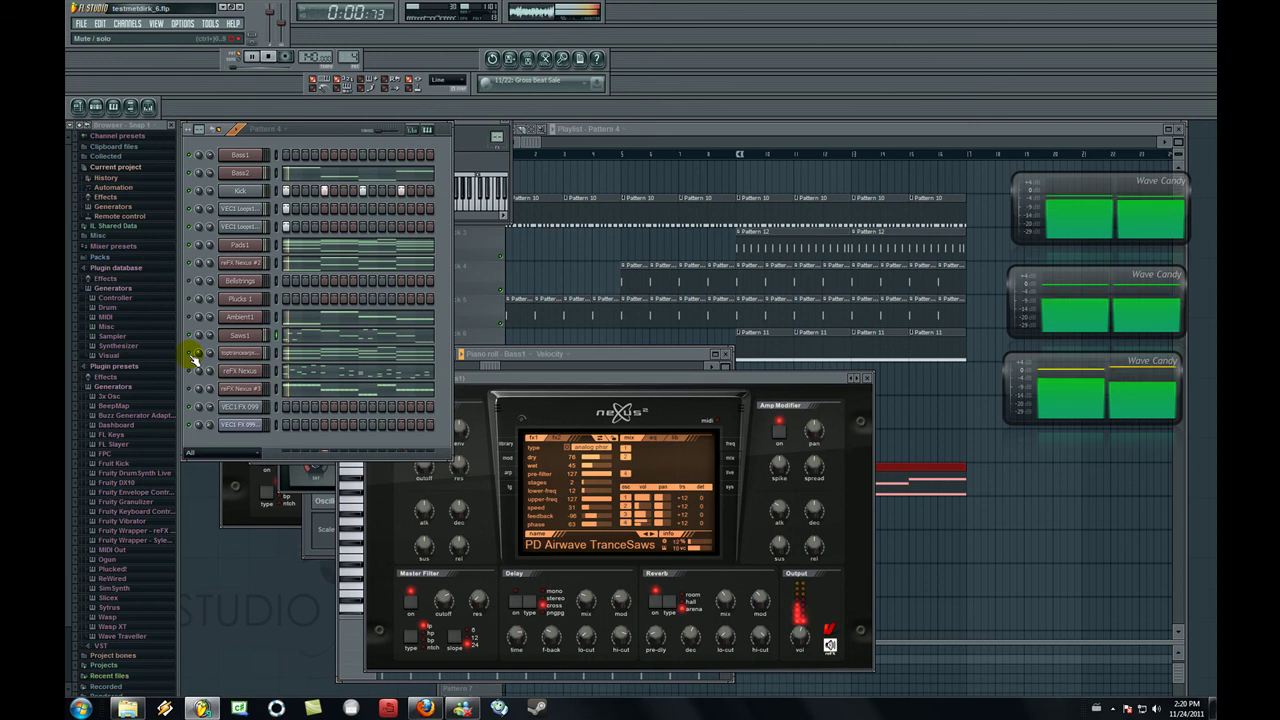
{"action": "left_click", "coordinate": [240, 353]}
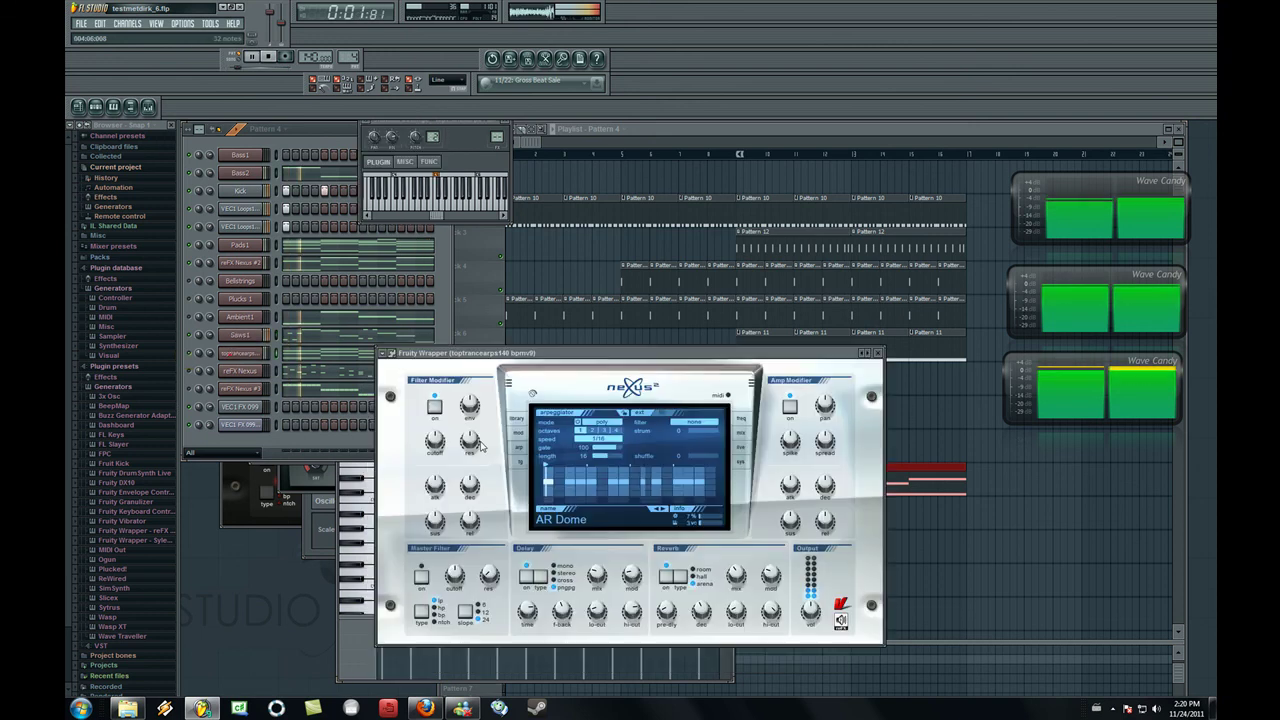
{"action": "mouse_move", "coordinate": [812, 604]}
{"action": "left_click_drag", "start_coordinate": [812, 603], "coordinate": [812, 591]}
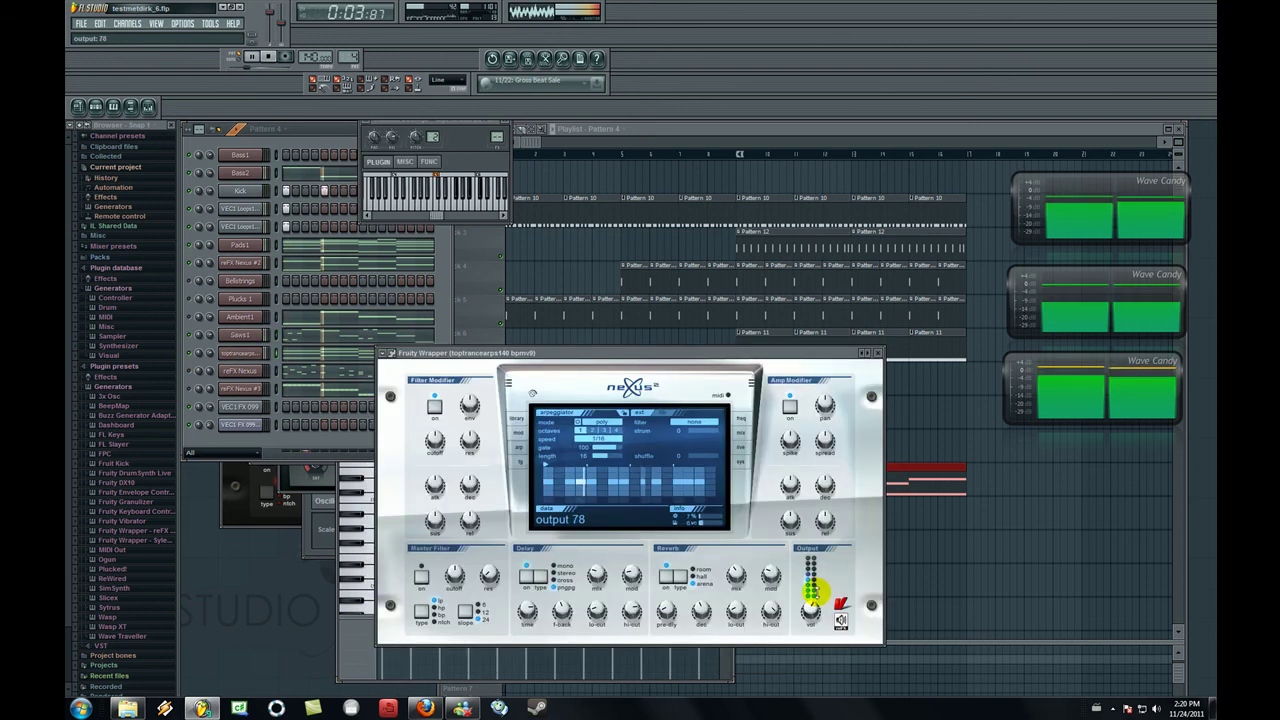
{"action": "mouse_move", "coordinate": [812, 606]}
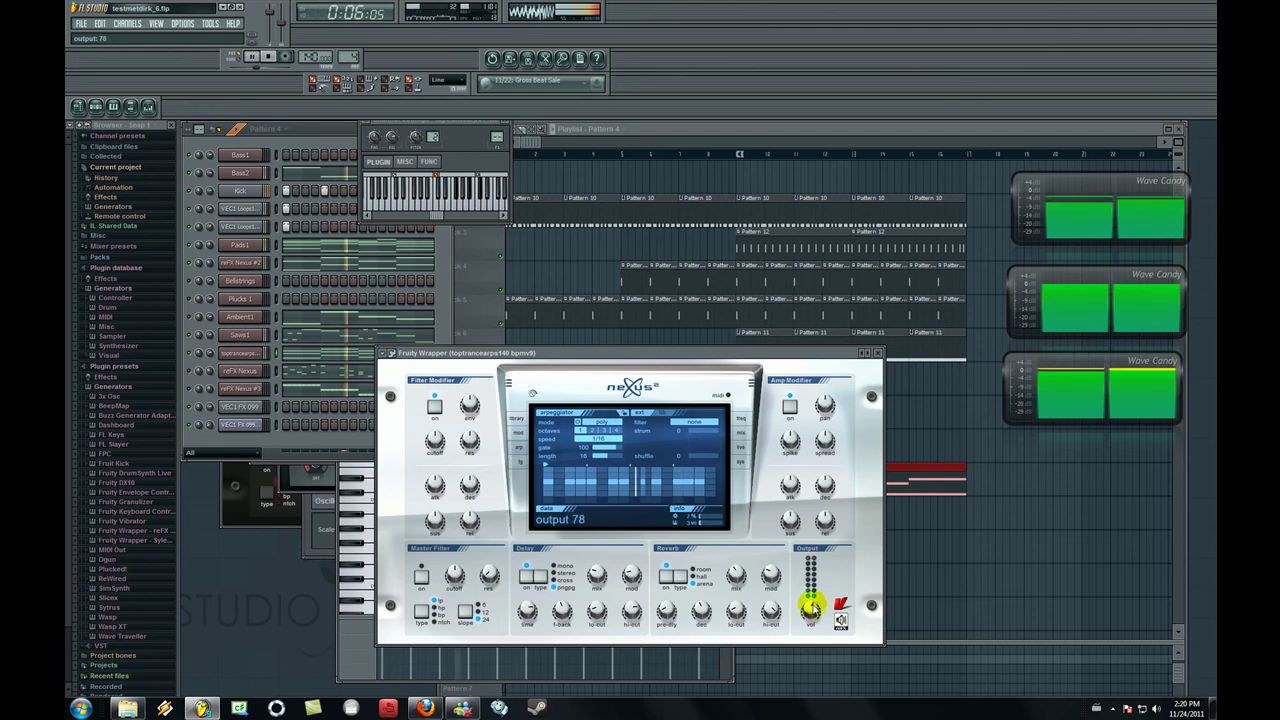
{"action": "left_click_drag", "start_coordinate": [812, 607], "coordinate": [812, 603]}
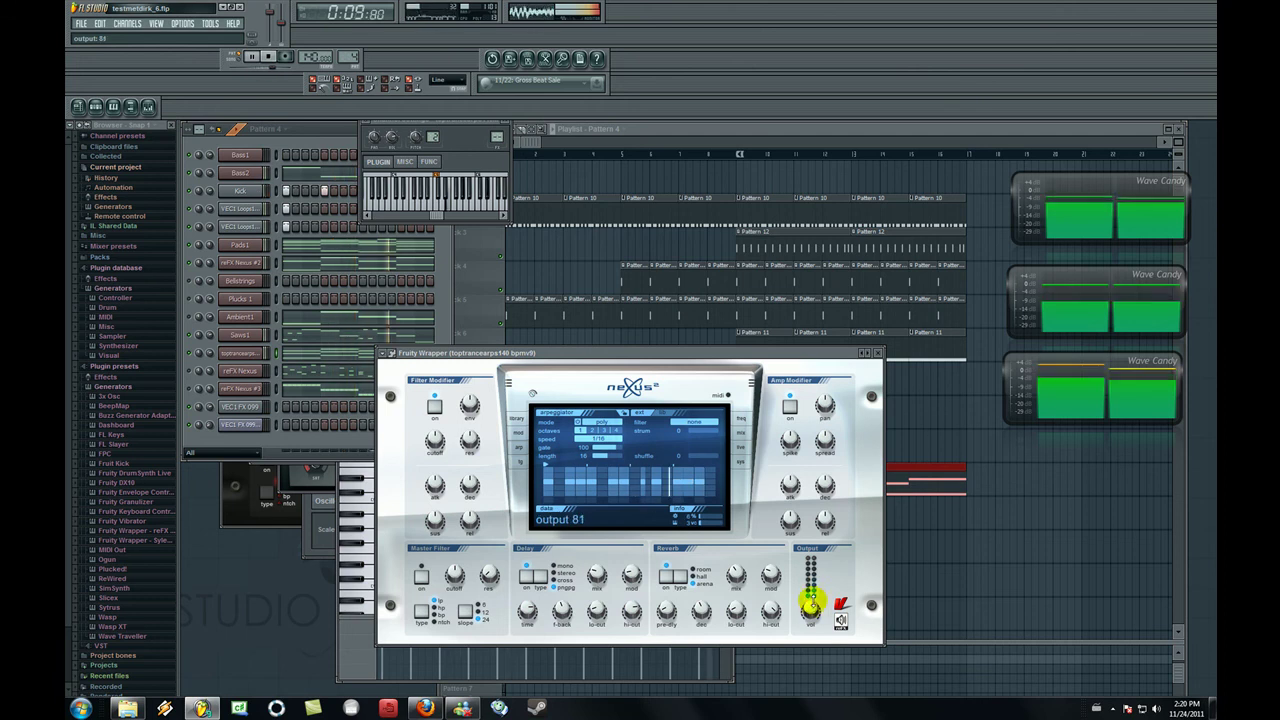
{"action": "left_click_drag", "start_coordinate": [812, 603], "coordinate": [812, 599]}
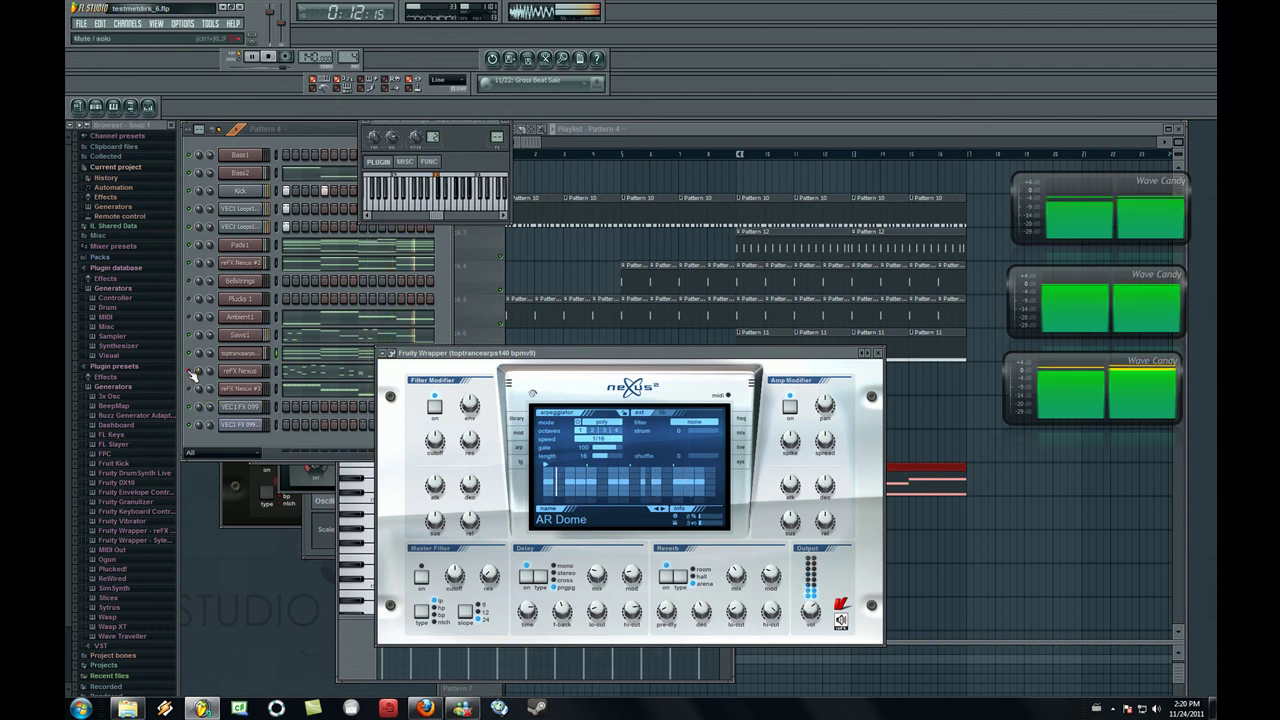
Step: Toggle the mutes of the Ambient1 and reFX Nexus channels over the playing pattern
{"action": "left_click", "coordinate": [195, 325]}
{"action": "left_click", "coordinate": [188, 316]}
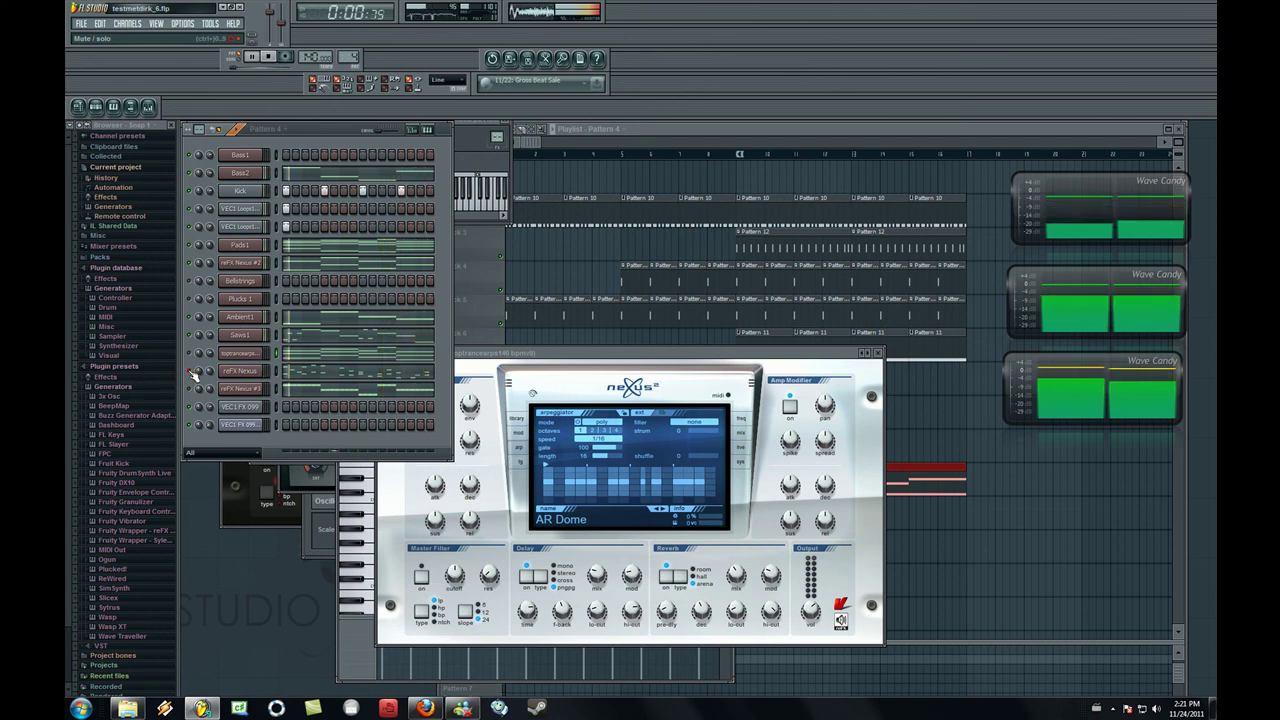
{"action": "left_click", "coordinate": [189, 370]}
{"action": "left_click", "coordinate": [189, 317]}
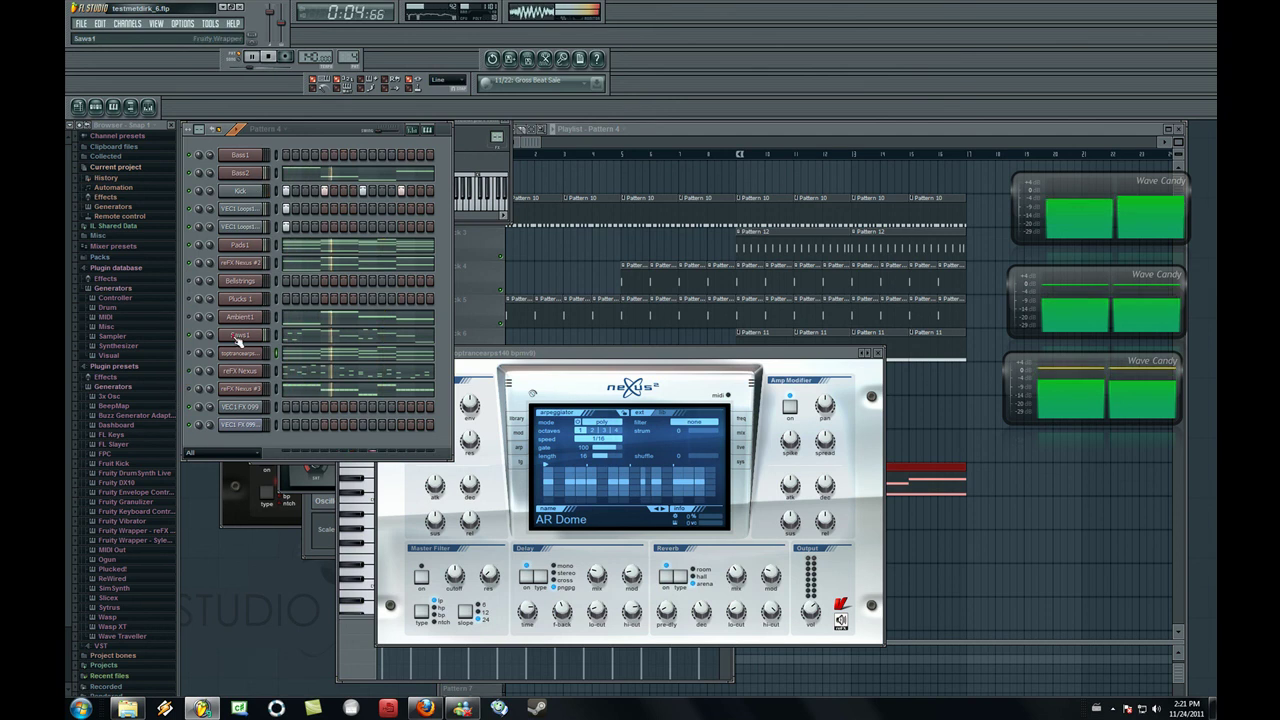
Step: Sweep the master filter cutoff of the Saws1 channel's Nexus plugin down
{"action": "left_click", "coordinate": [237, 337]}
{"action": "mouse_move", "coordinate": [445, 601]}
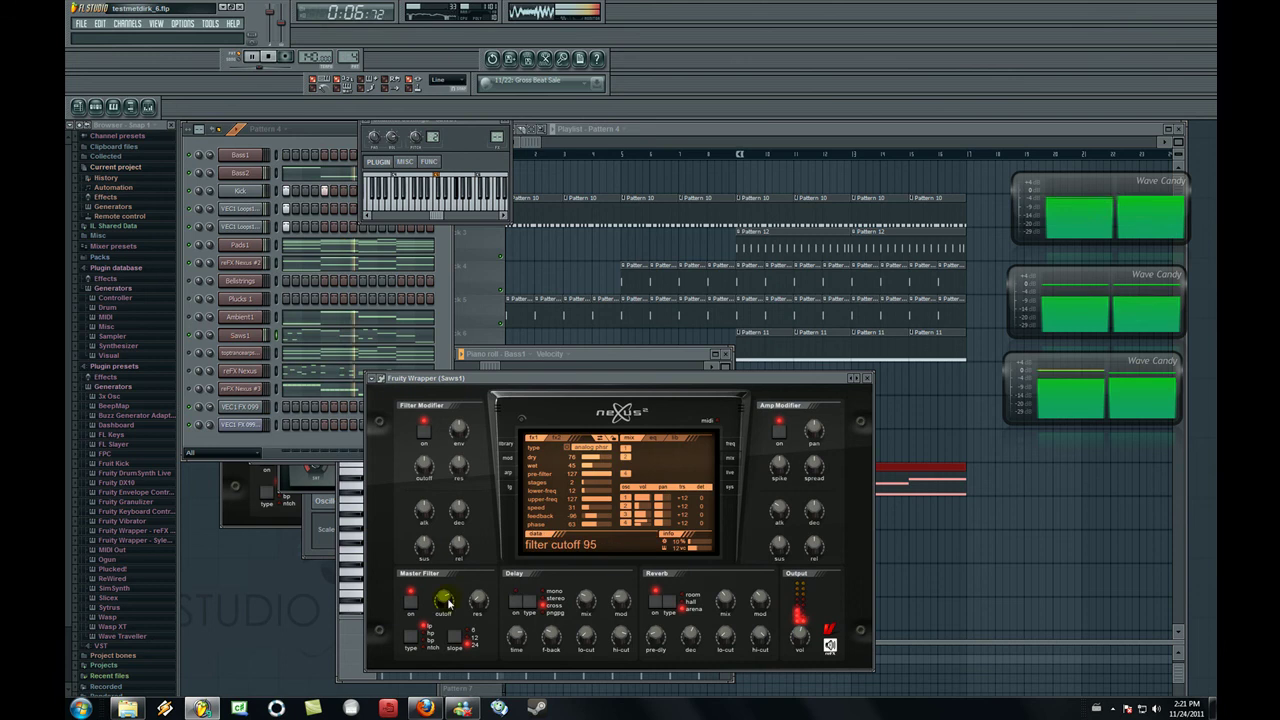
{"action": "left_click_drag", "start_coordinate": [445, 601], "coordinate": [461, 674]}
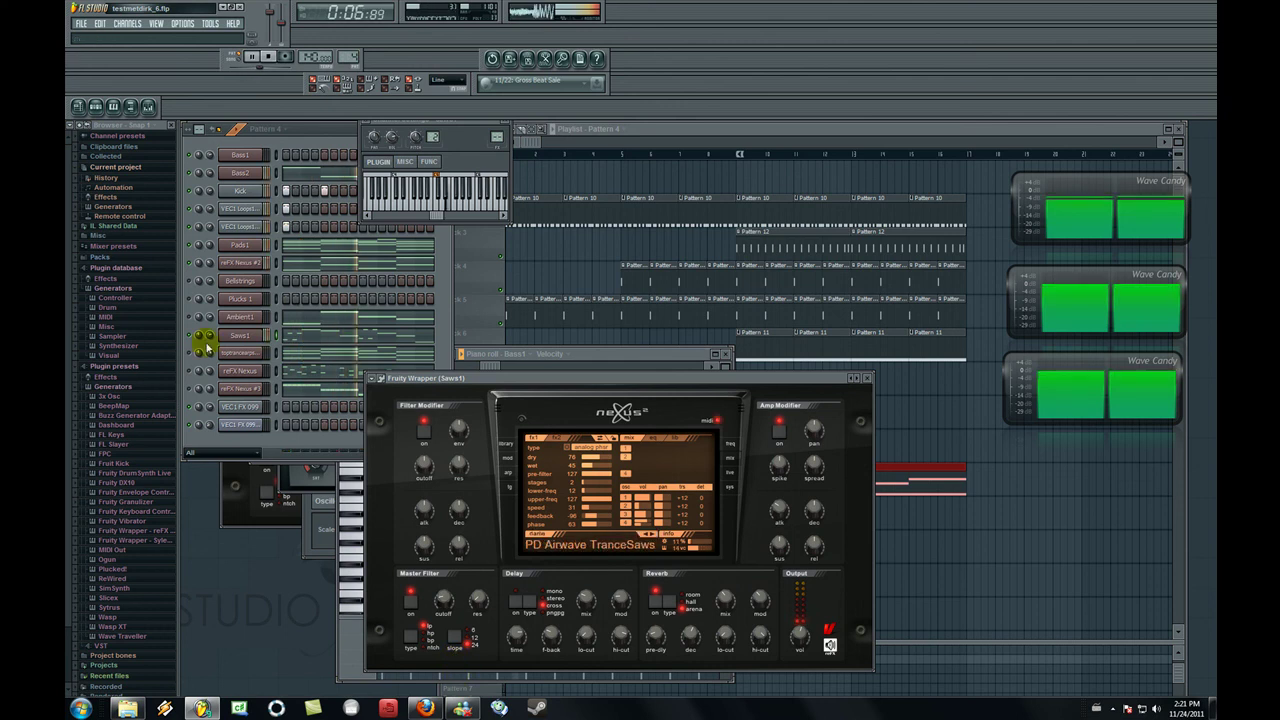
Step: Strip back the mix by lowering reFX Nexus #2 and Pads1 and switching off Saws1 and Bass2, and stop playback
{"action": "left_click", "coordinate": [209, 263]}
{"action": "left_click_drag", "start_coordinate": [209, 263], "coordinate": [209, 295]}
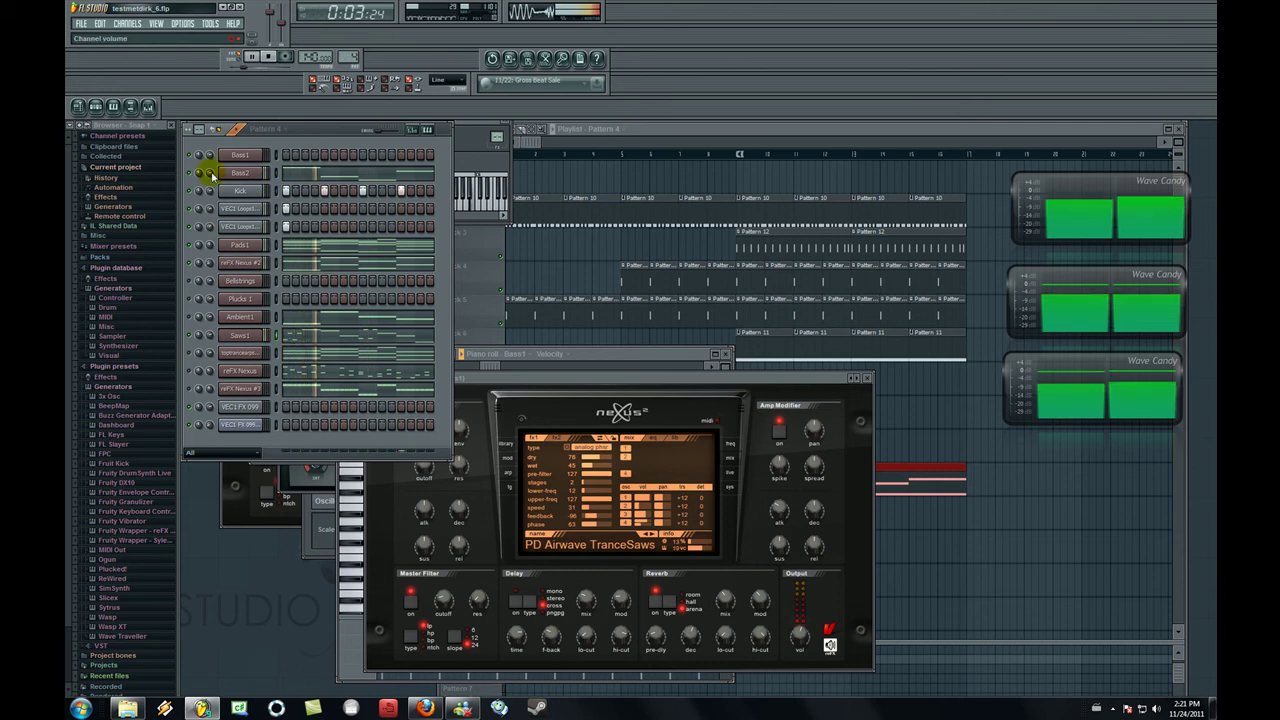
{"action": "left_click_drag", "start_coordinate": [210, 174], "coordinate": [211, 173]}
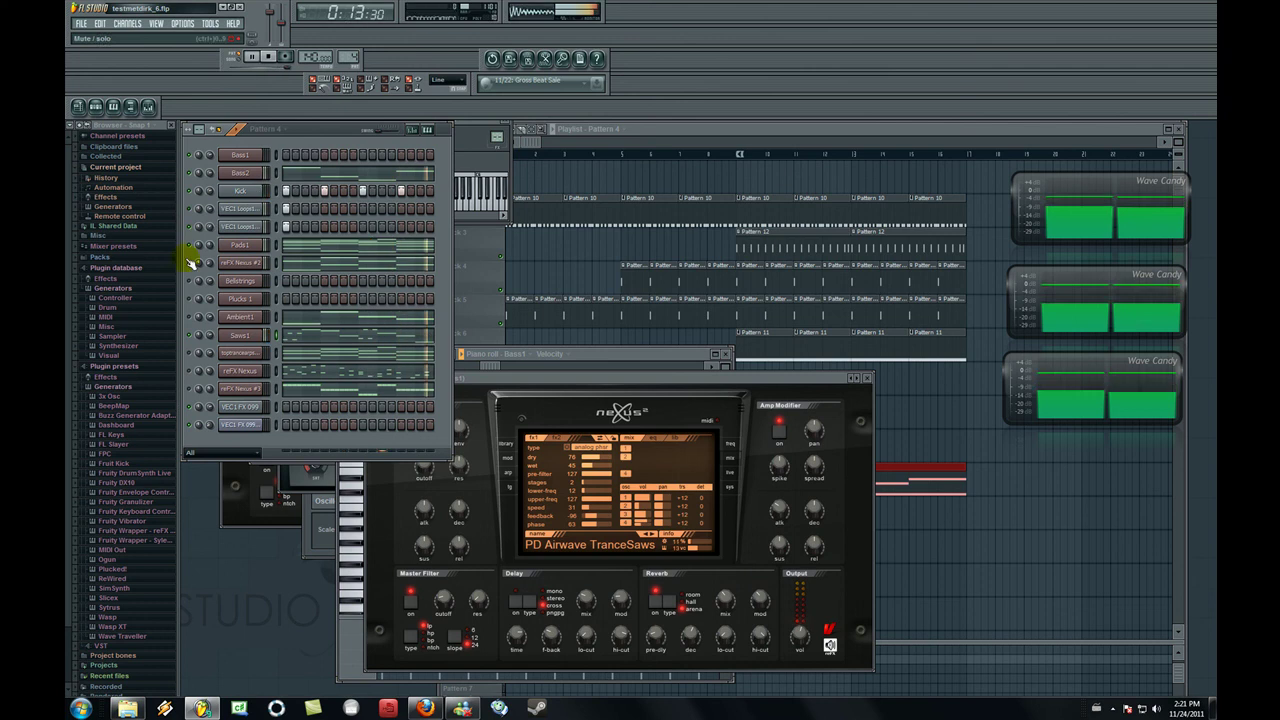
{"action": "left_click", "coordinate": [194, 336]}
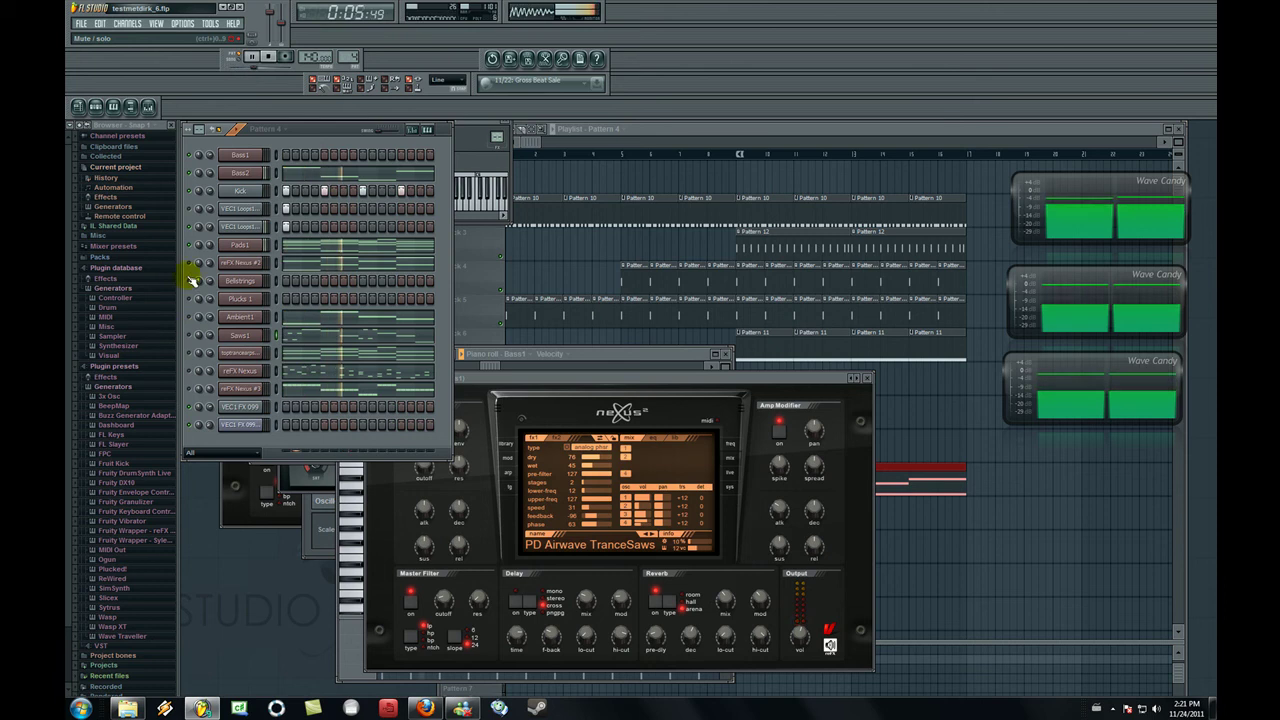
{"action": "left_click_drag", "start_coordinate": [210, 245], "coordinate": [210, 268]}
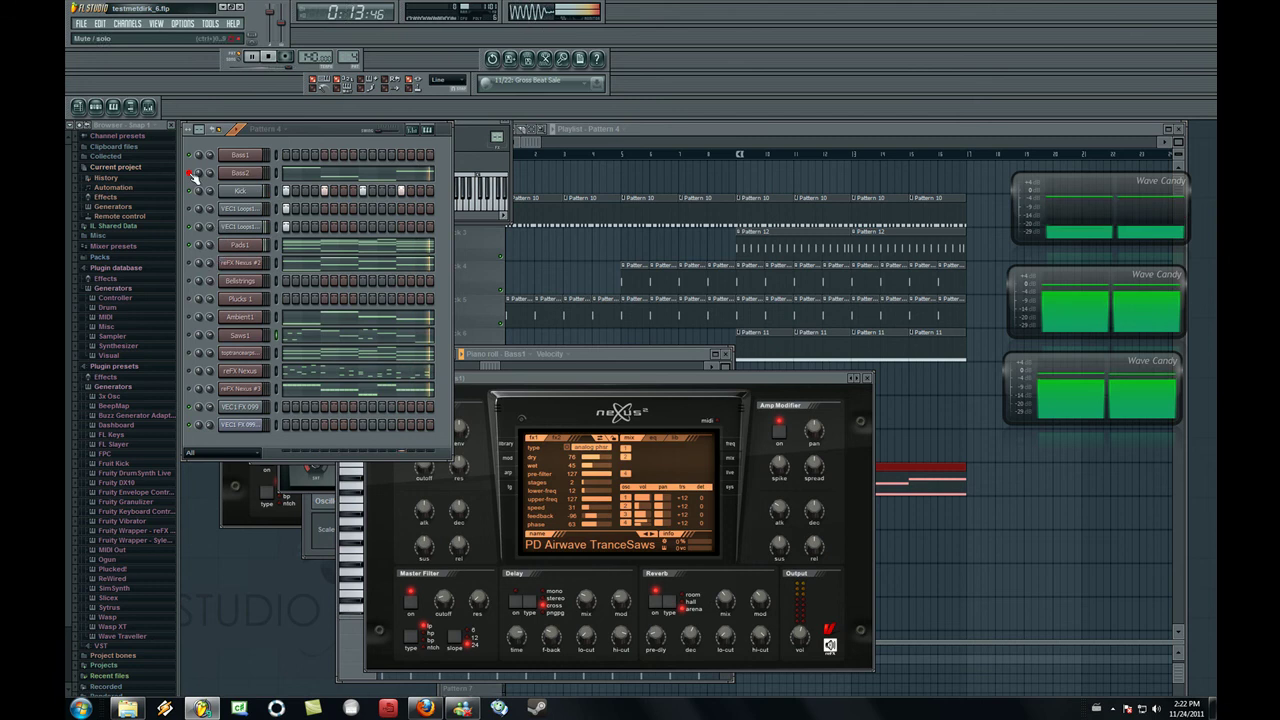
{"action": "key", "text": "space"}
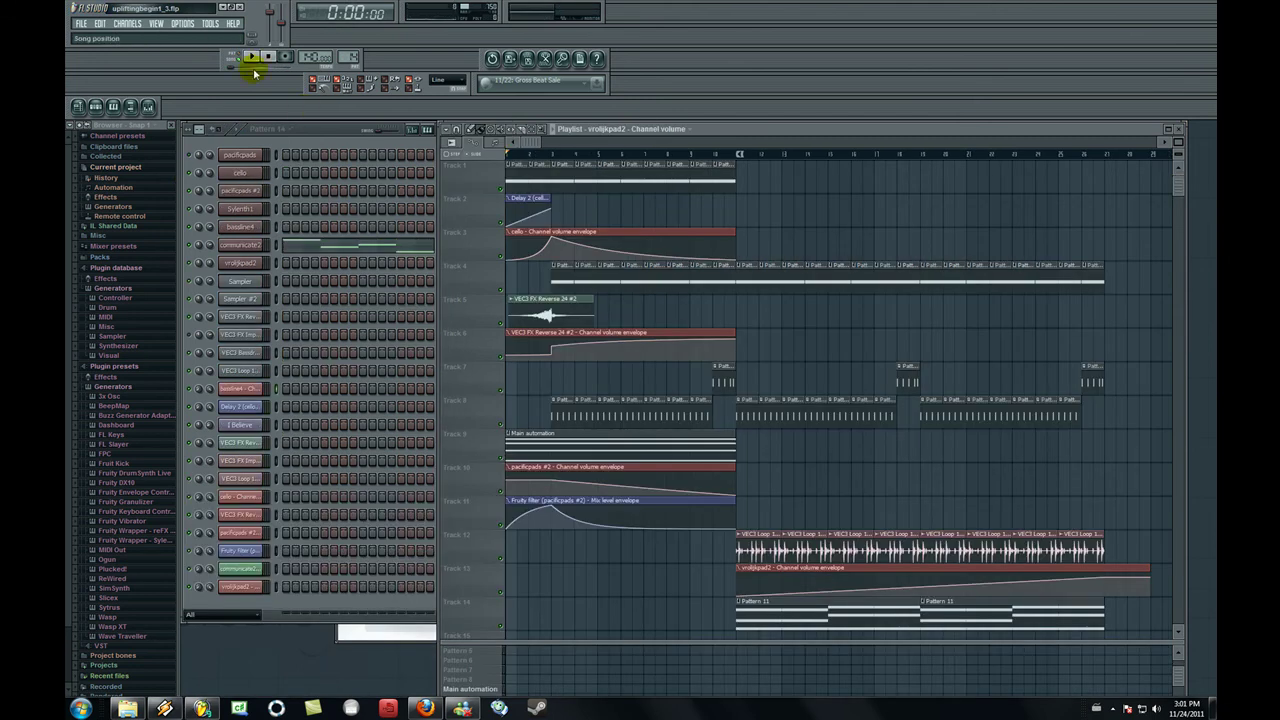
Step: Play the upliftingbegin1_3 song from the start of its playlist
{"action": "left_click", "coordinate": [252, 58]}
{"action": "left_click", "coordinate": [518, 231]}
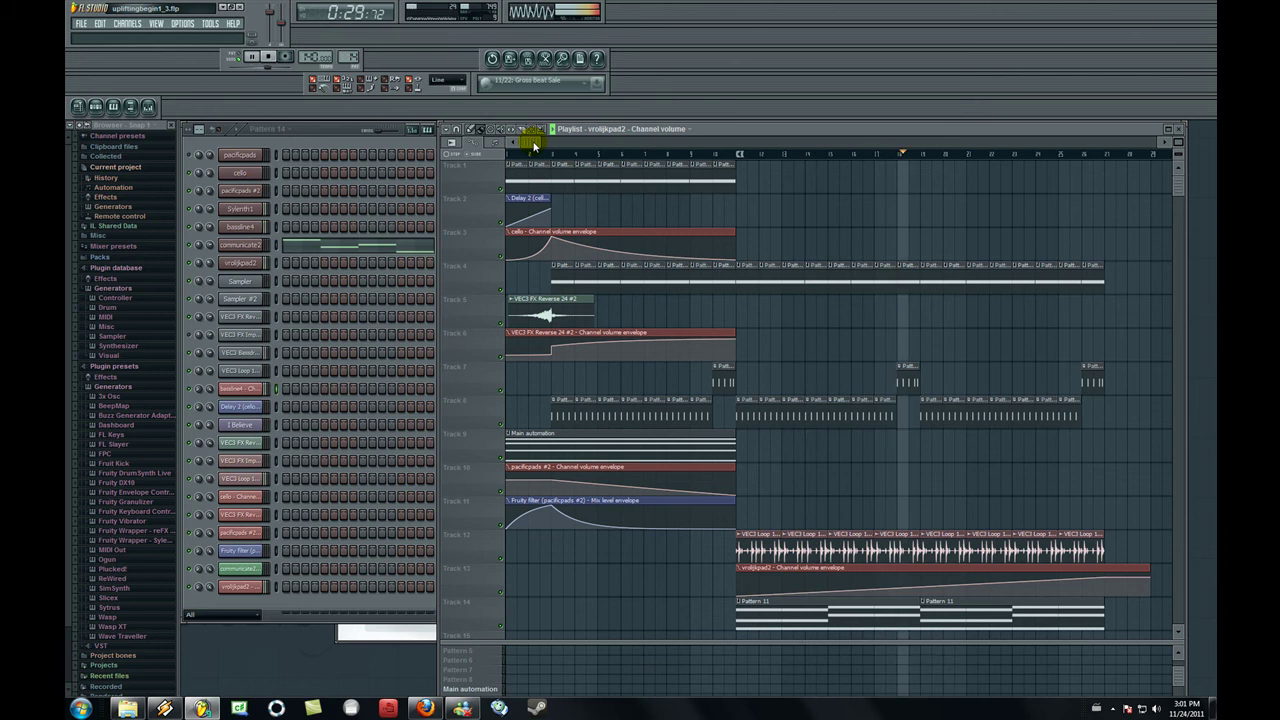
{"action": "scroll", "coordinate": [534, 143], "scroll_direction": "down", "scroll_amount": 3}
{"action": "scroll", "coordinate": [534, 143], "scroll_direction": "down", "scroll_amount": 1}
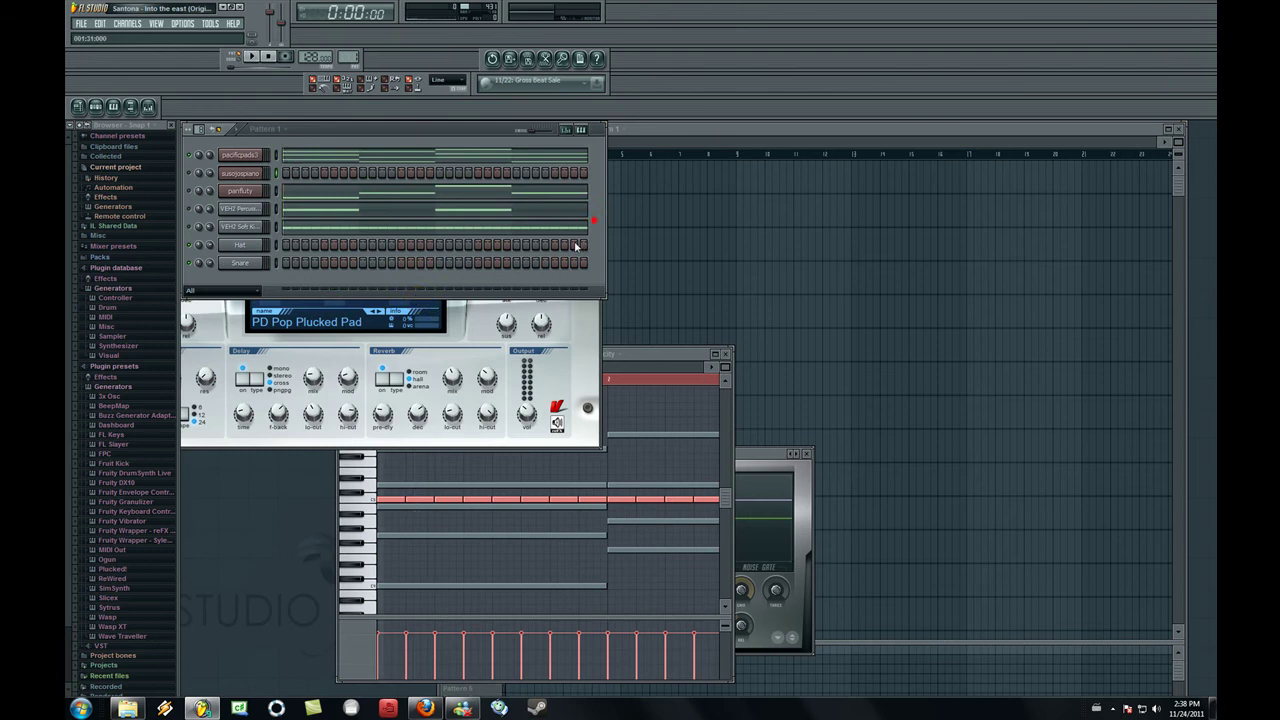
Step: Play the Into the East pattern and toggle the mute of the pan flute channel
{"action": "key", "text": "space"}
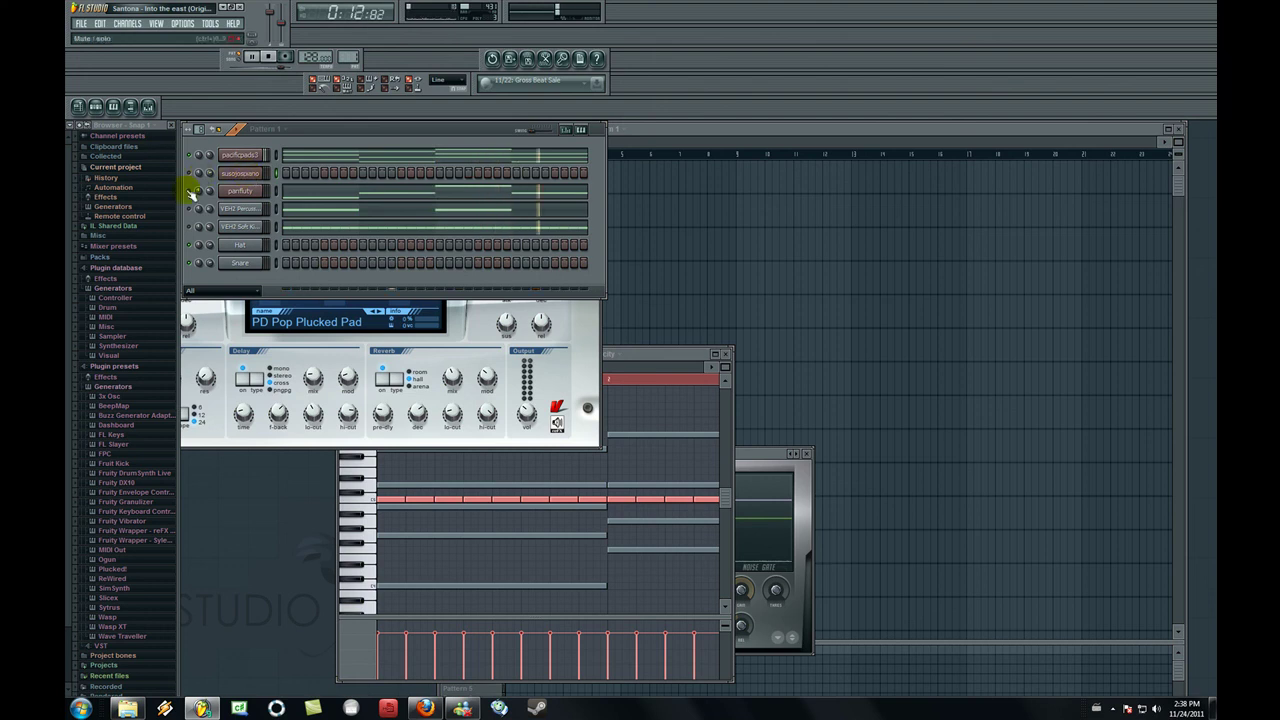
{"action": "left_click", "coordinate": [189, 191]}
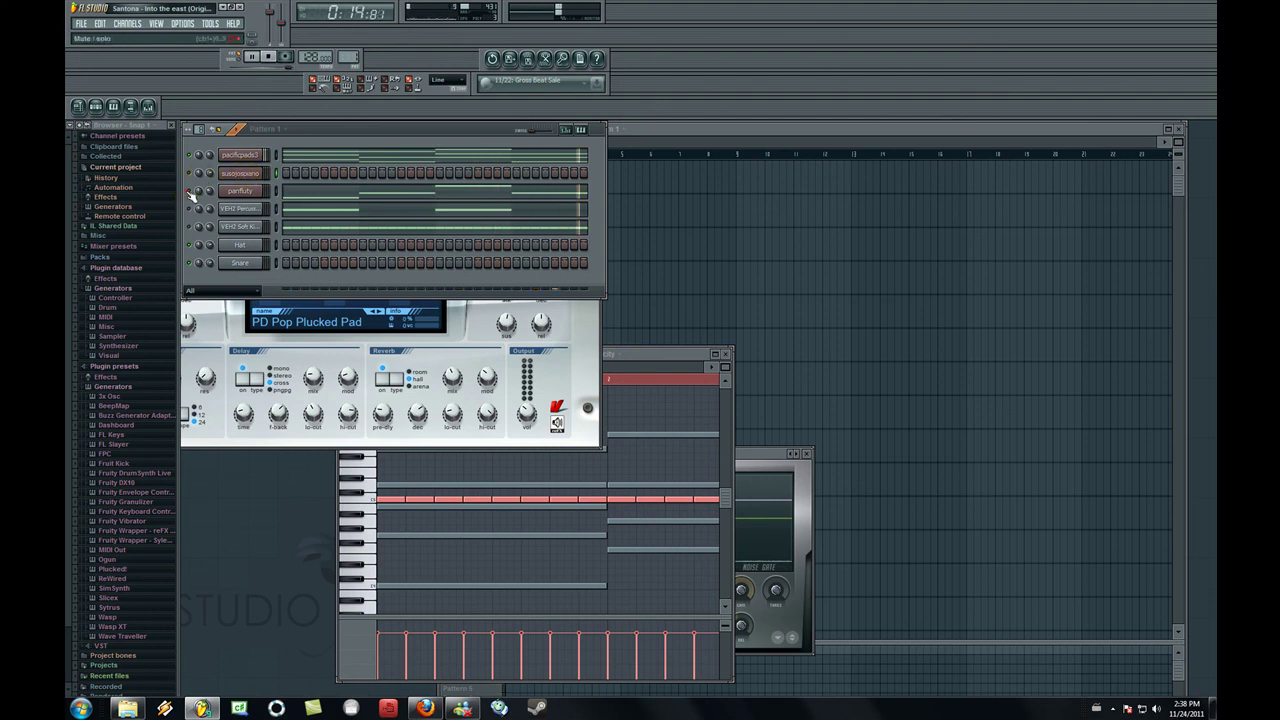
{"action": "left_click", "coordinate": [189, 191]}
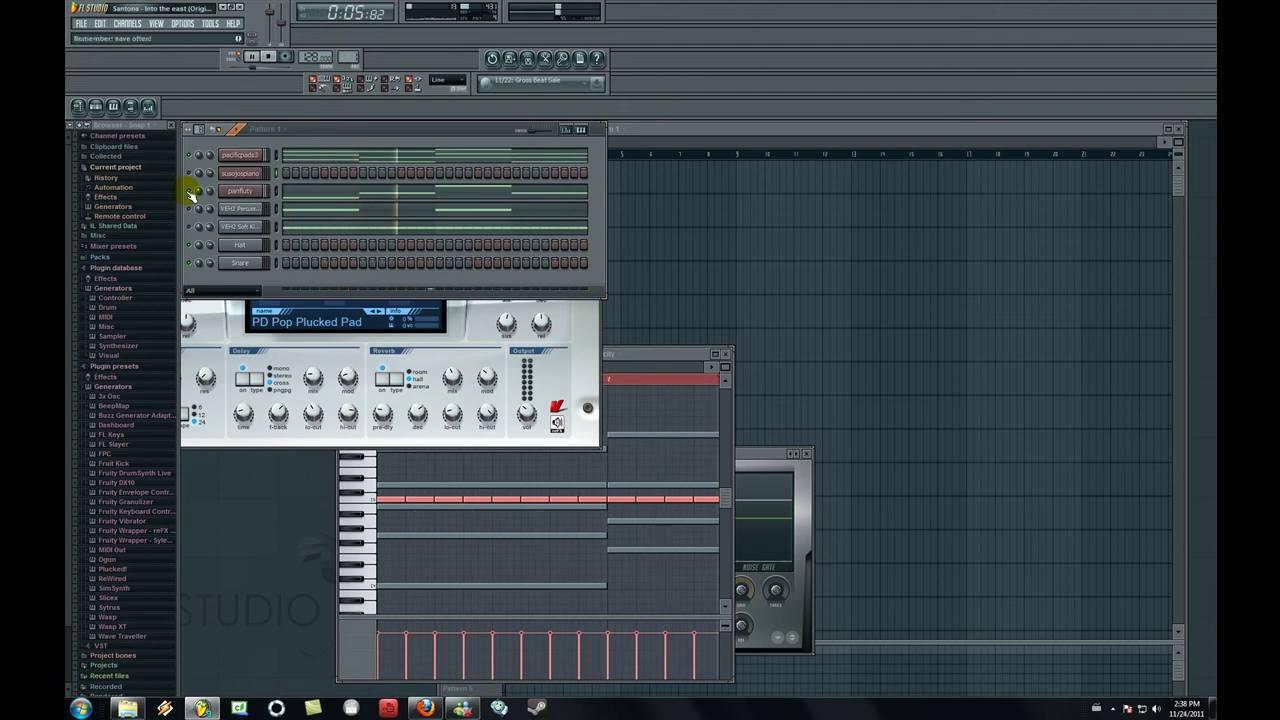
Step: Open the susojospiano channel's piano roll and improvise piano notes on its keyboard over the playing pattern
{"action": "left_click", "coordinate": [293, 173]}
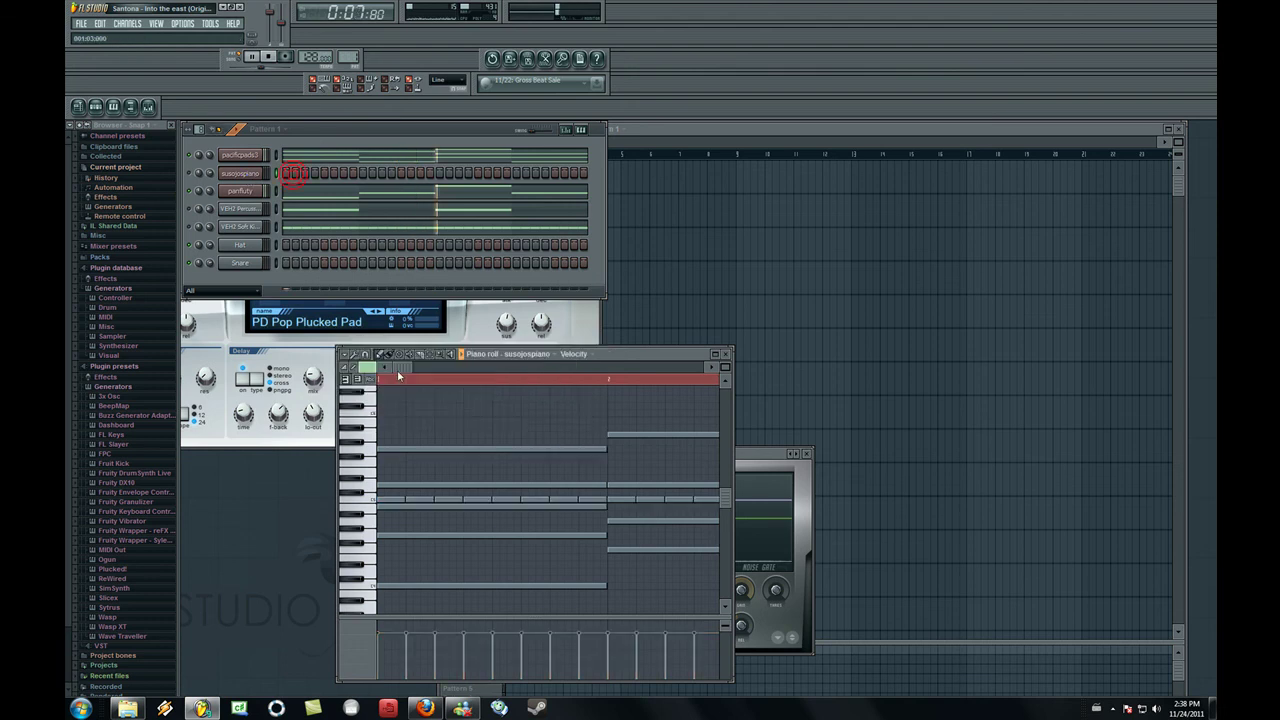
{"action": "left_click", "coordinate": [366, 452]}
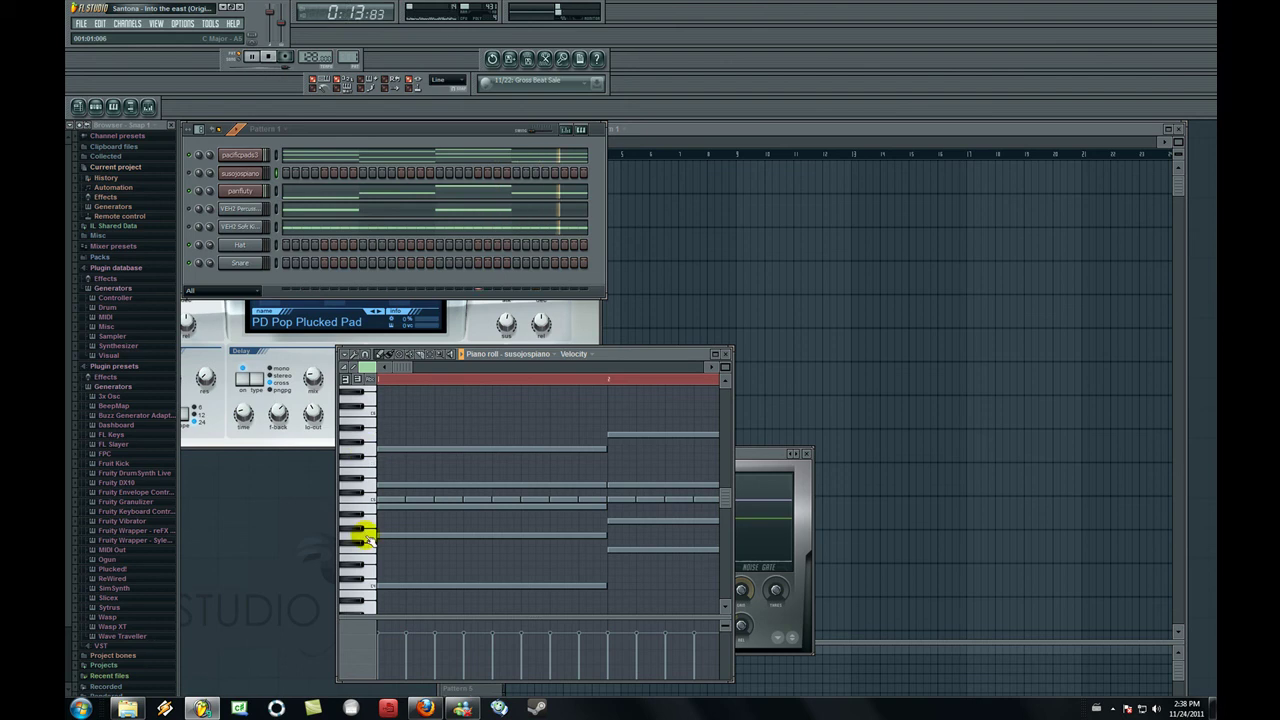
{"action": "left_click", "coordinate": [369, 510]}
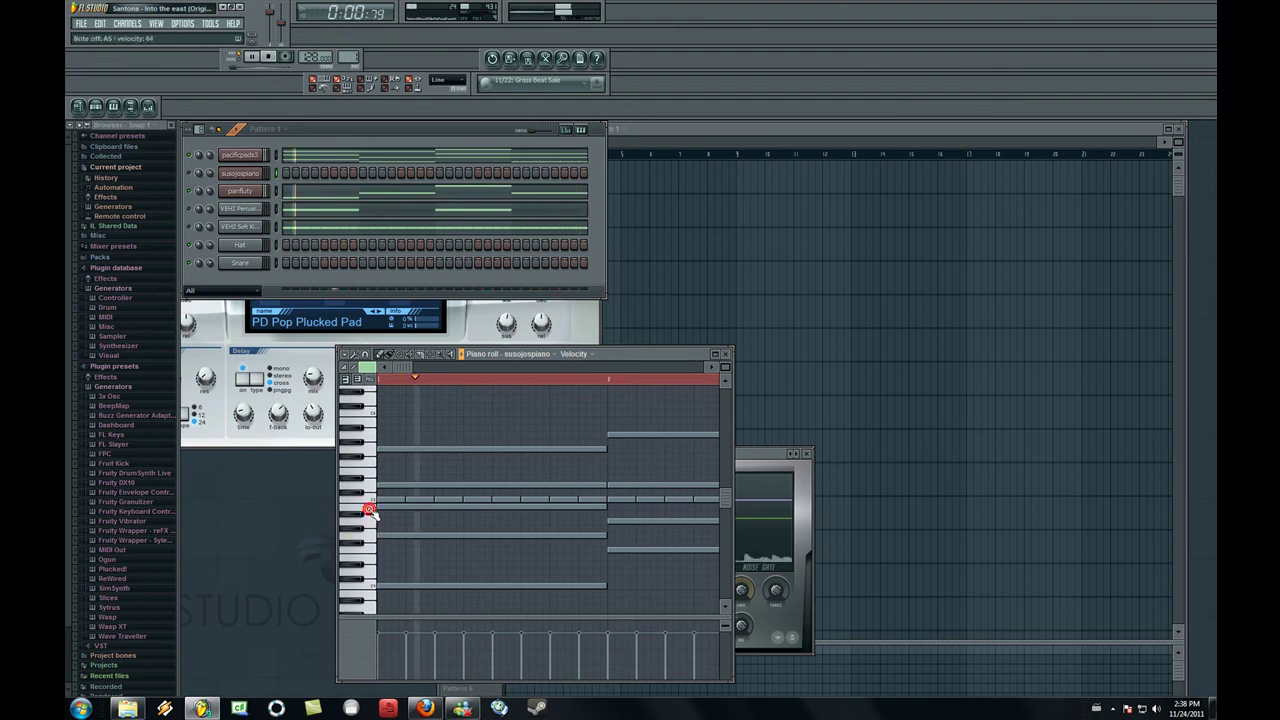
{"action": "left_click", "coordinate": [367, 486]}
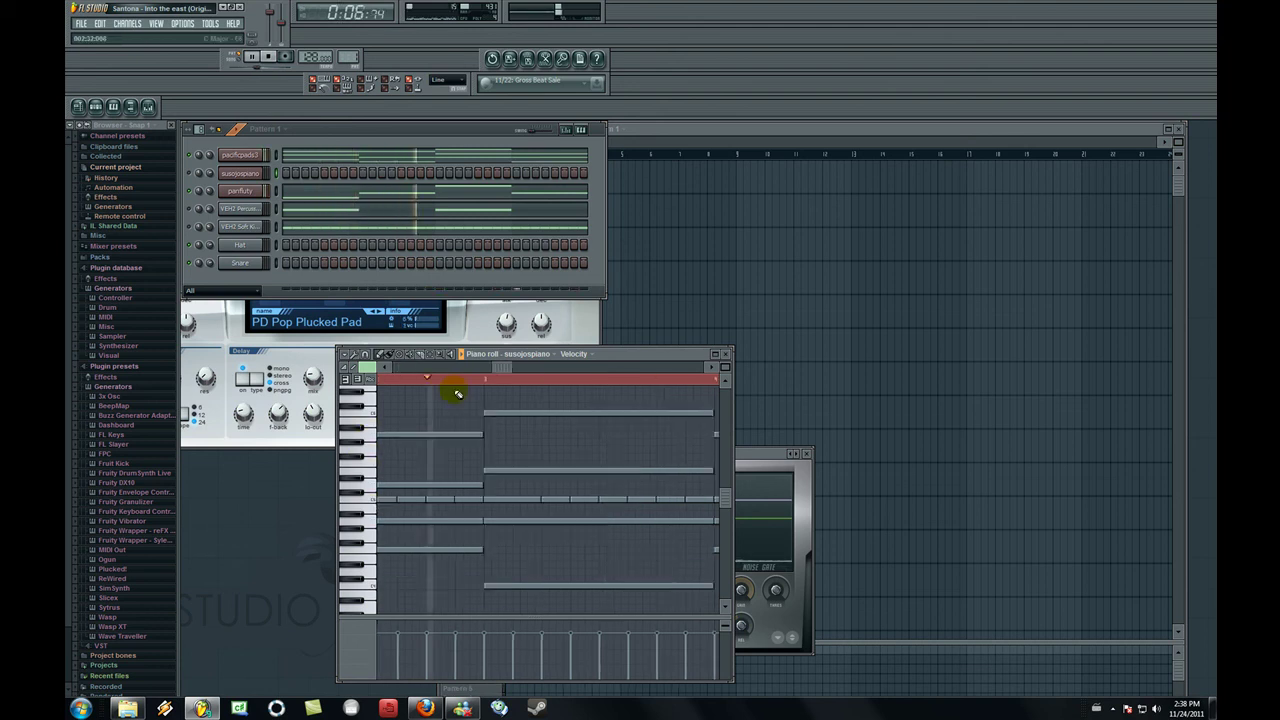
{"action": "left_click", "coordinate": [367, 470]}
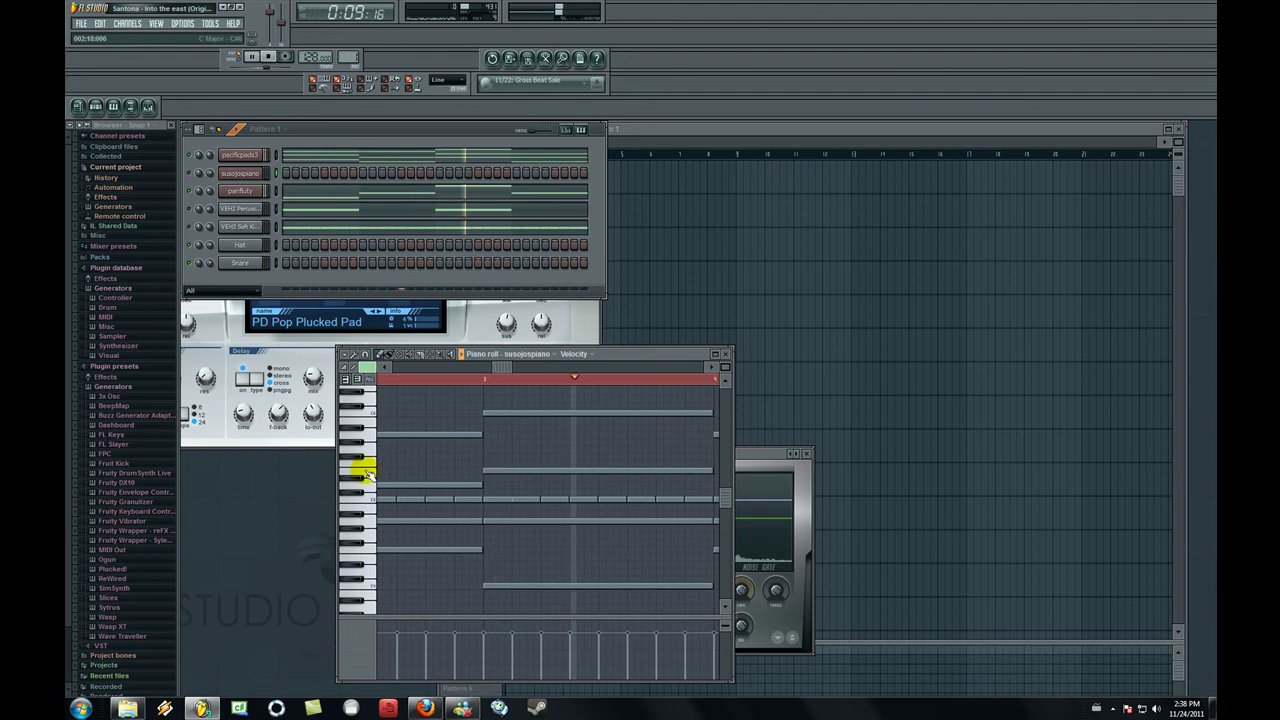
{"action": "left_click", "coordinate": [369, 498]}
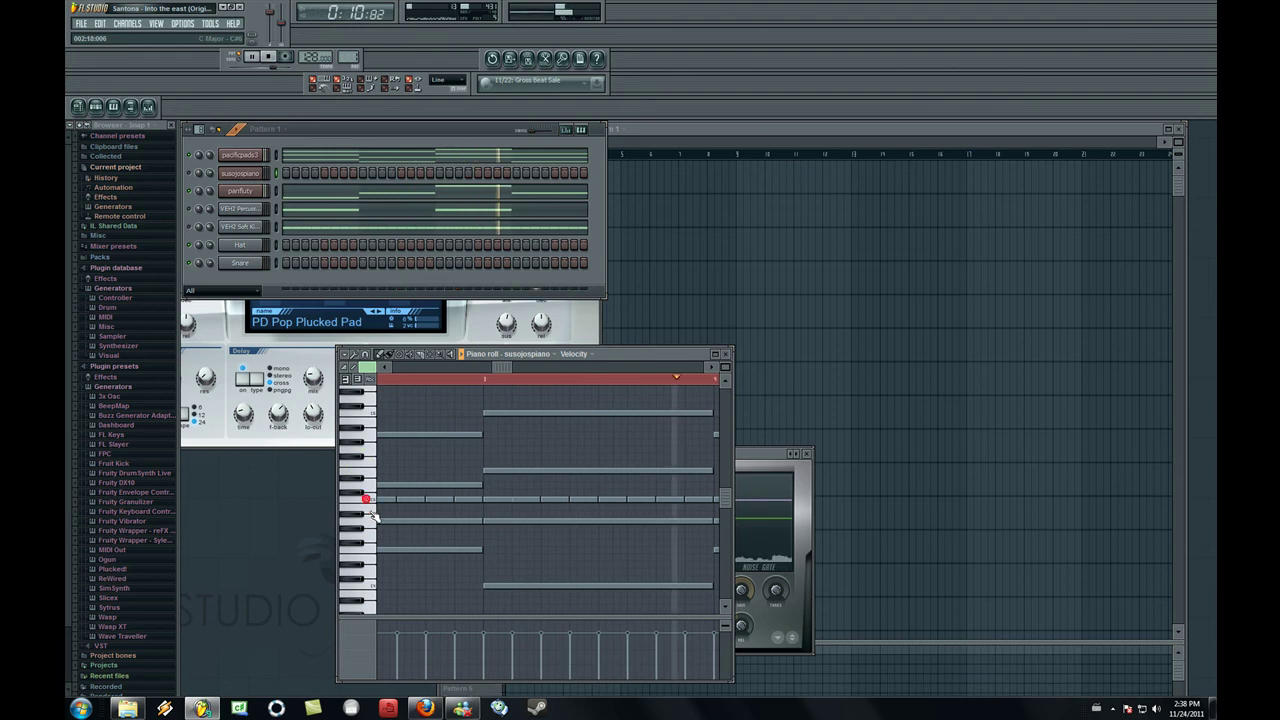
{"action": "left_click", "coordinate": [370, 518]}
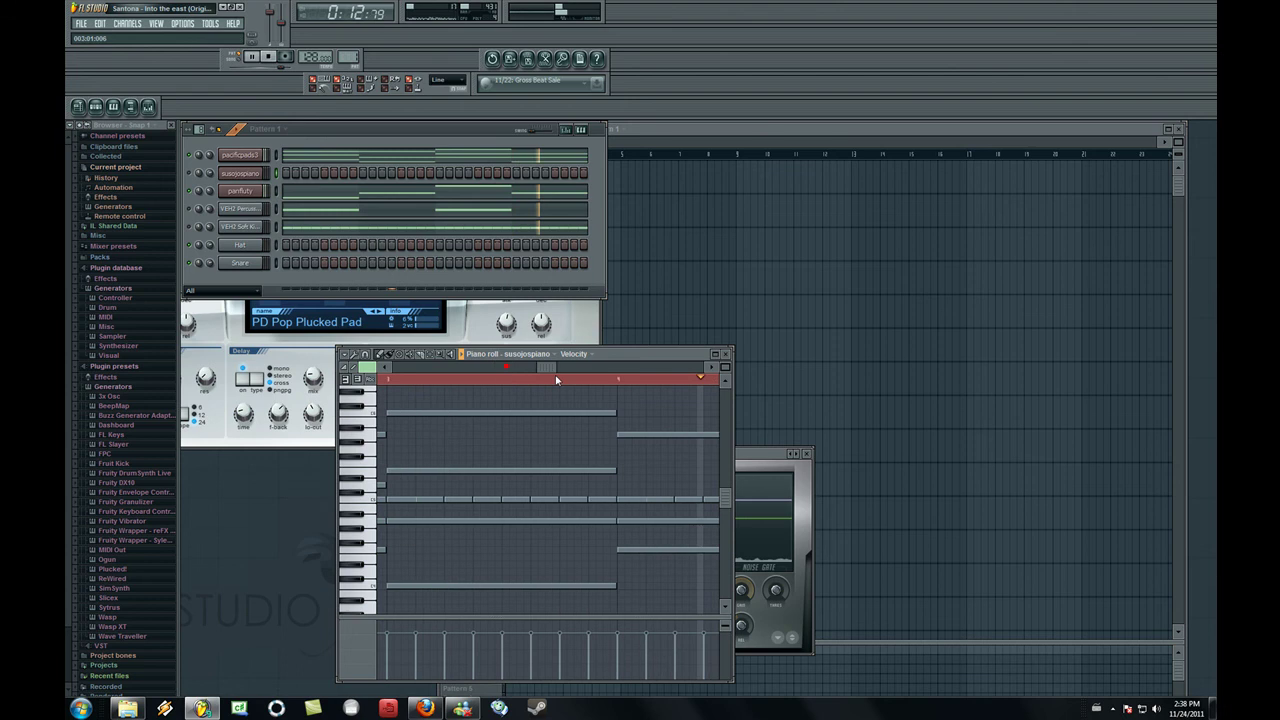
{"action": "left_click", "coordinate": [368, 437]}
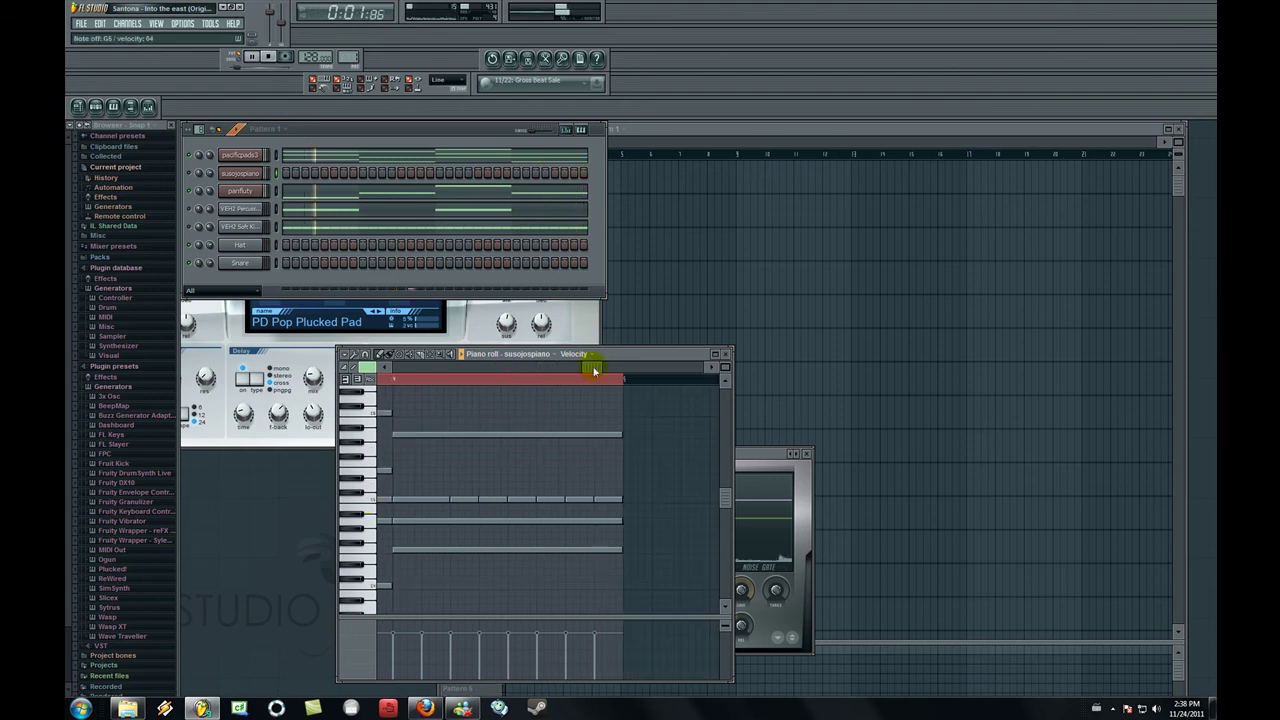
Step: Go back to the first bar of the piano roll and audition higher piano keys over its opening chord
{"action": "left_click_drag", "start_coordinate": [594, 370], "coordinate": [440, 384]}
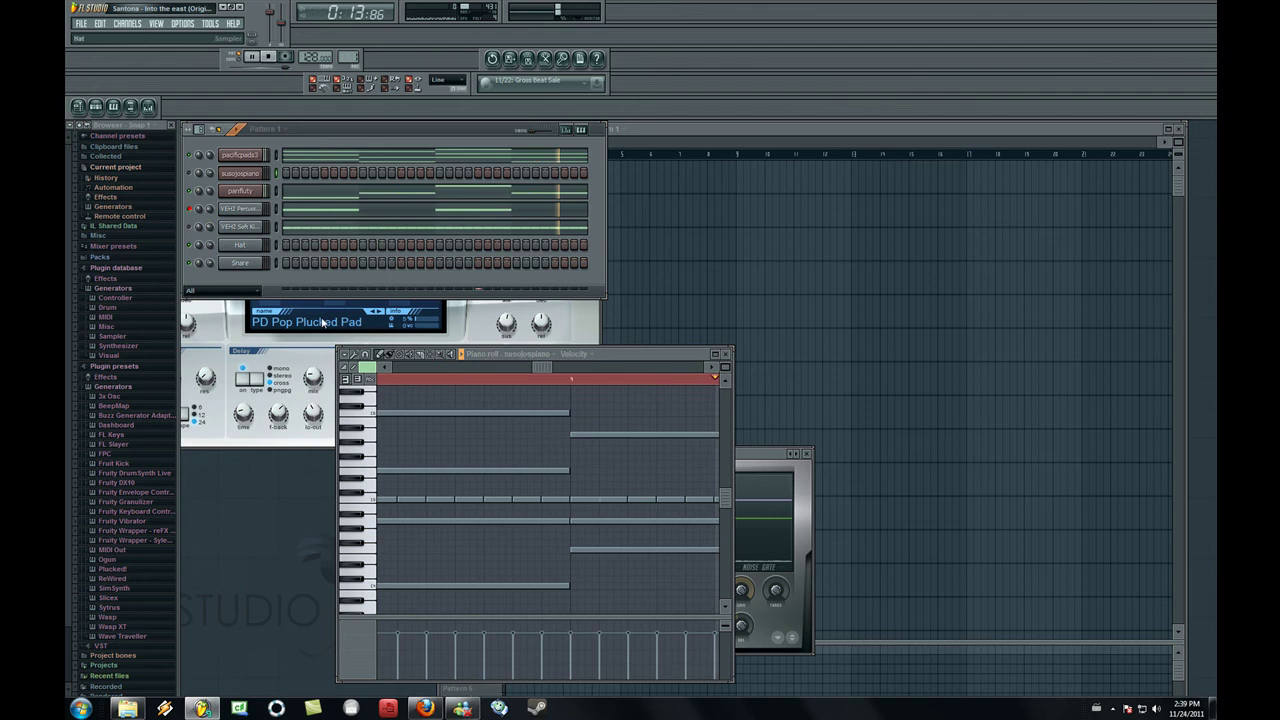
{"action": "left_click", "coordinate": [457, 368]}
{"action": "left_click", "coordinate": [367, 510]}
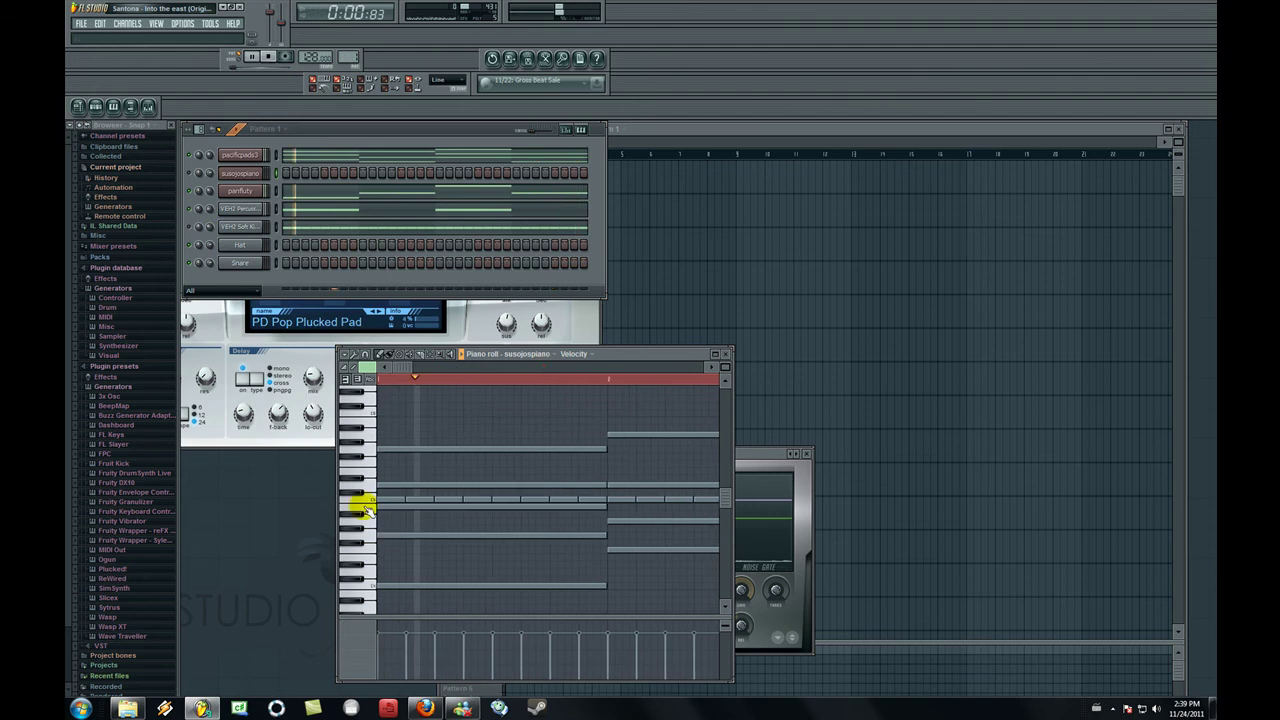
{"action": "left_click", "coordinate": [368, 482]}
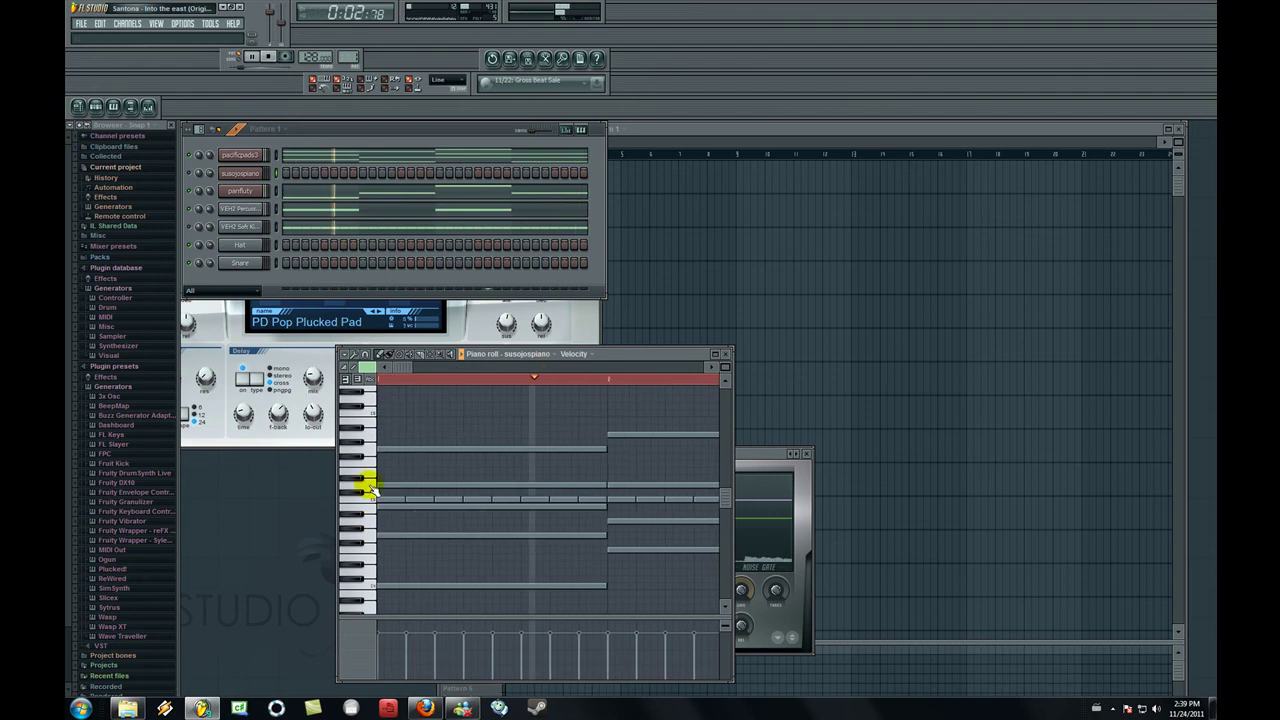
{"action": "left_click", "coordinate": [369, 436]}
{"action": "left_click", "coordinate": [368, 444]}
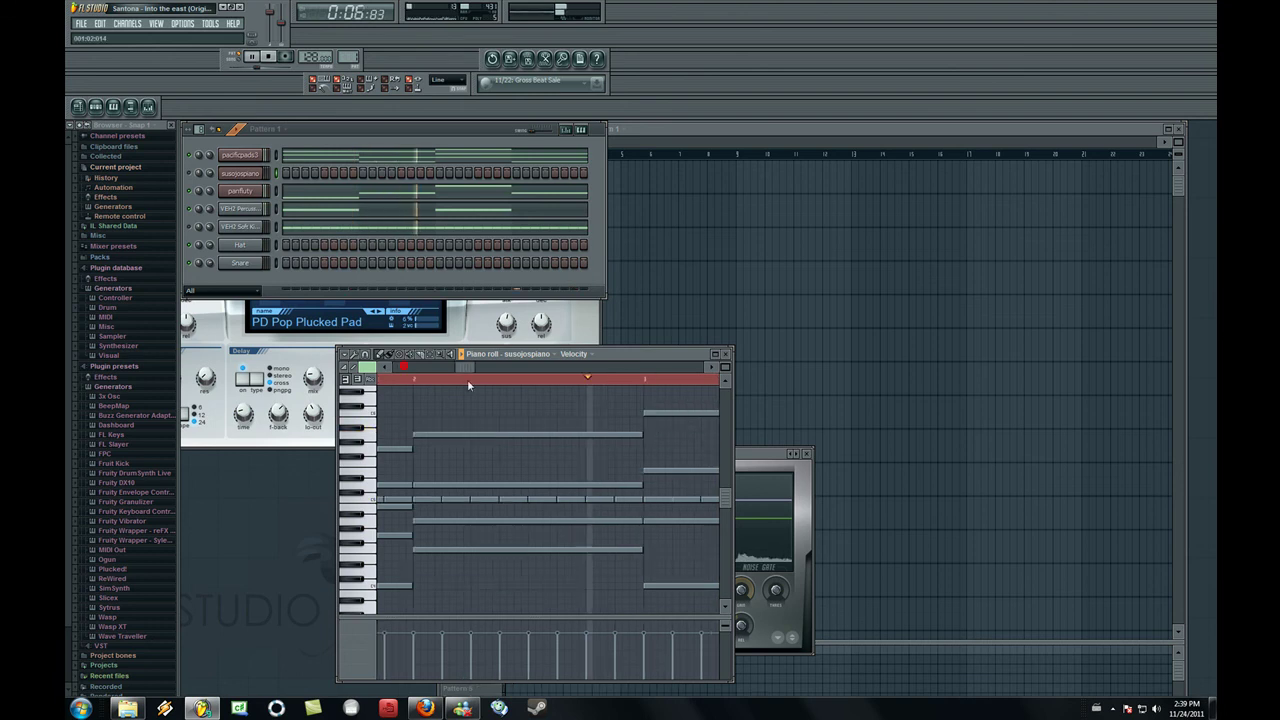
Step: Improvise more piano notes over the second and third chords, review the chord progression, and stop playback
{"action": "left_click", "coordinate": [374, 462]}
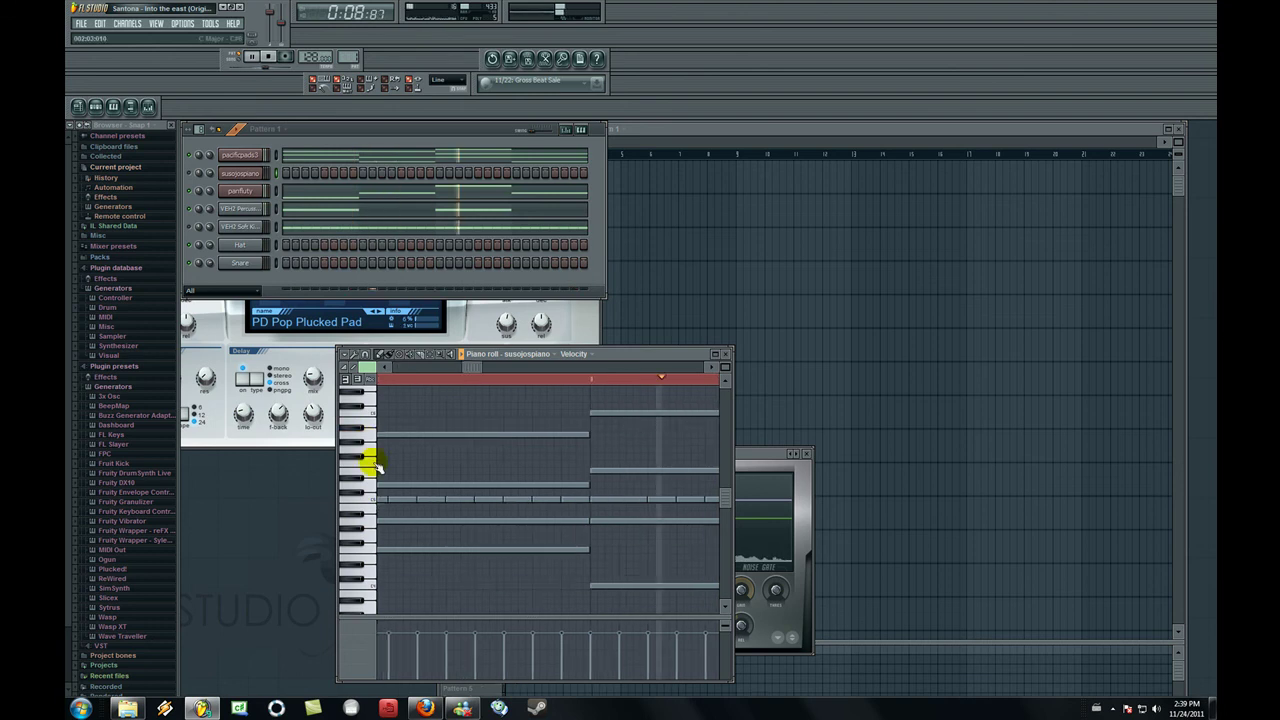
{"action": "left_click", "coordinate": [372, 484]}
{"action": "left_click", "coordinate": [372, 500]}
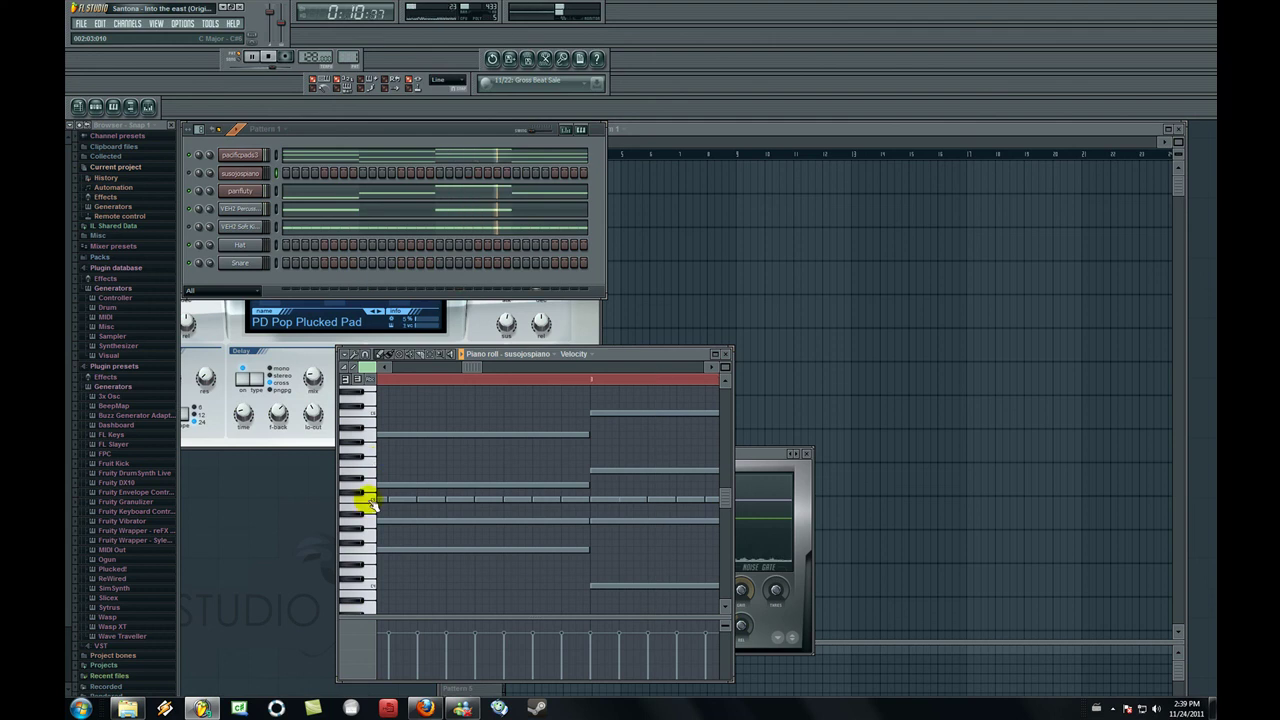
{"action": "left_click", "coordinate": [371, 521]}
{"action": "left_click", "coordinate": [370, 502]}
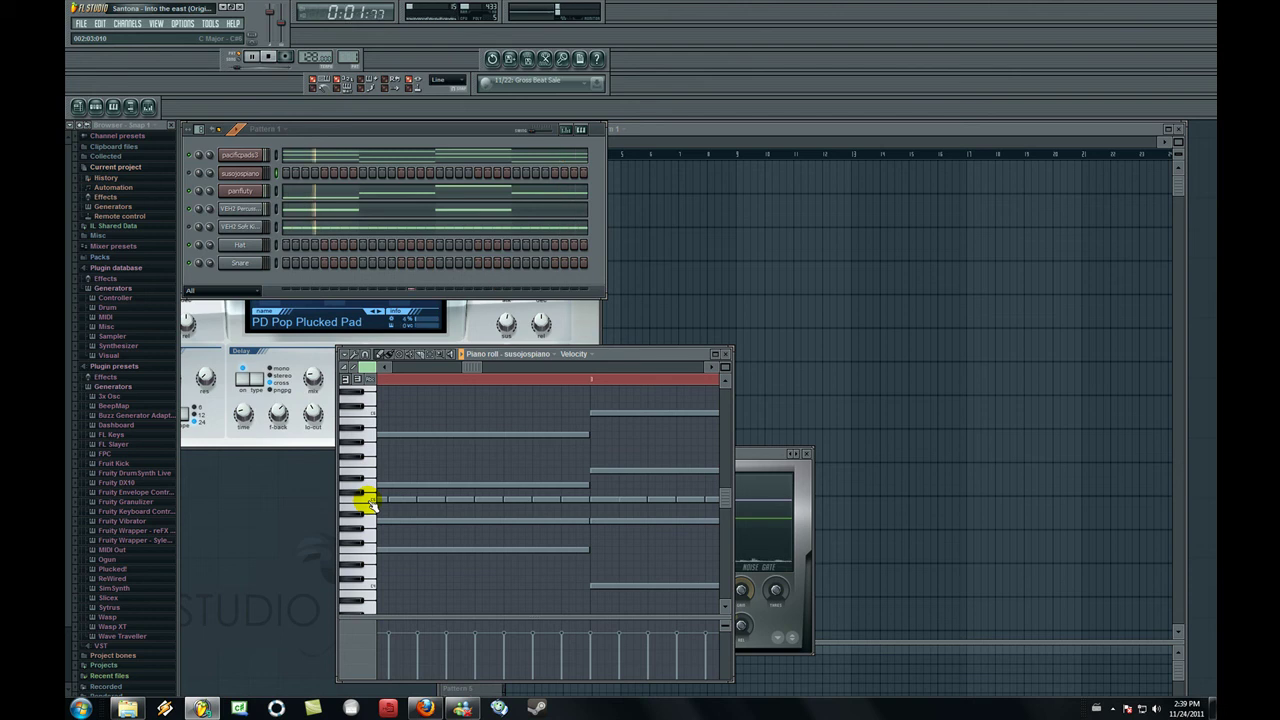
{"action": "left_click_drag", "start_coordinate": [476, 373], "coordinate": [376, 430]}
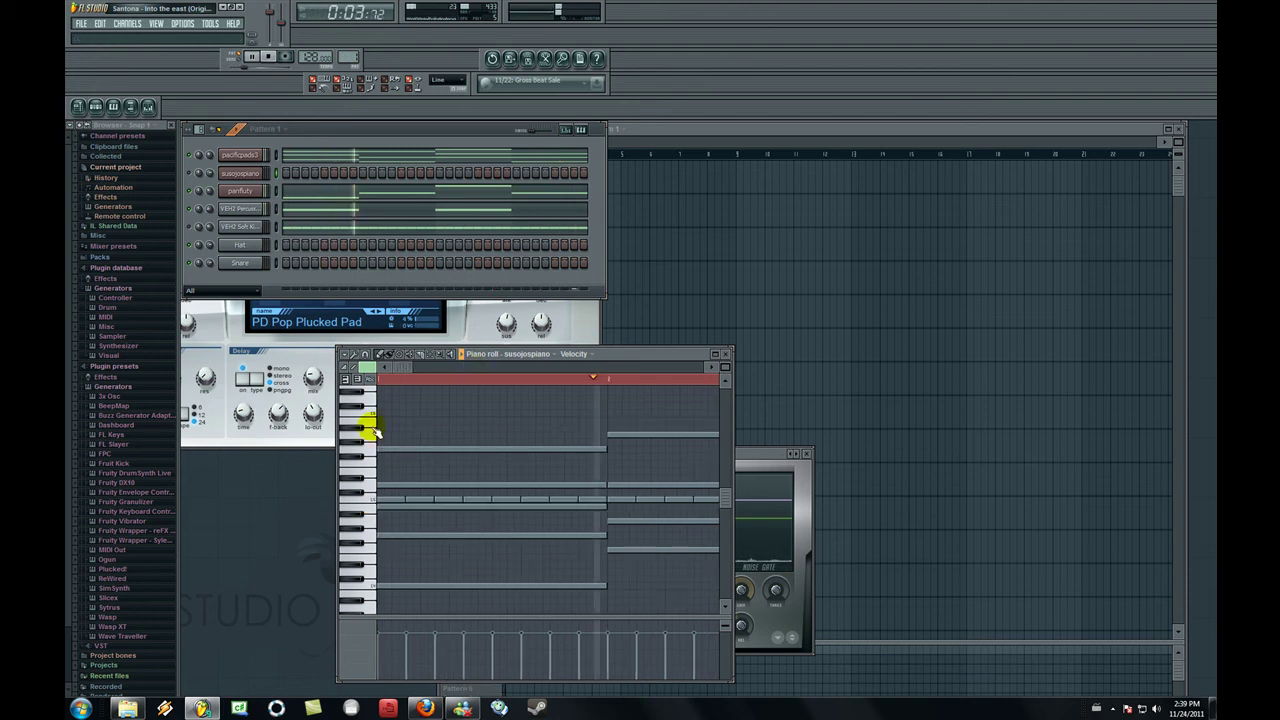
{"action": "left_click_drag", "start_coordinate": [410, 373], "coordinate": [488, 395]}
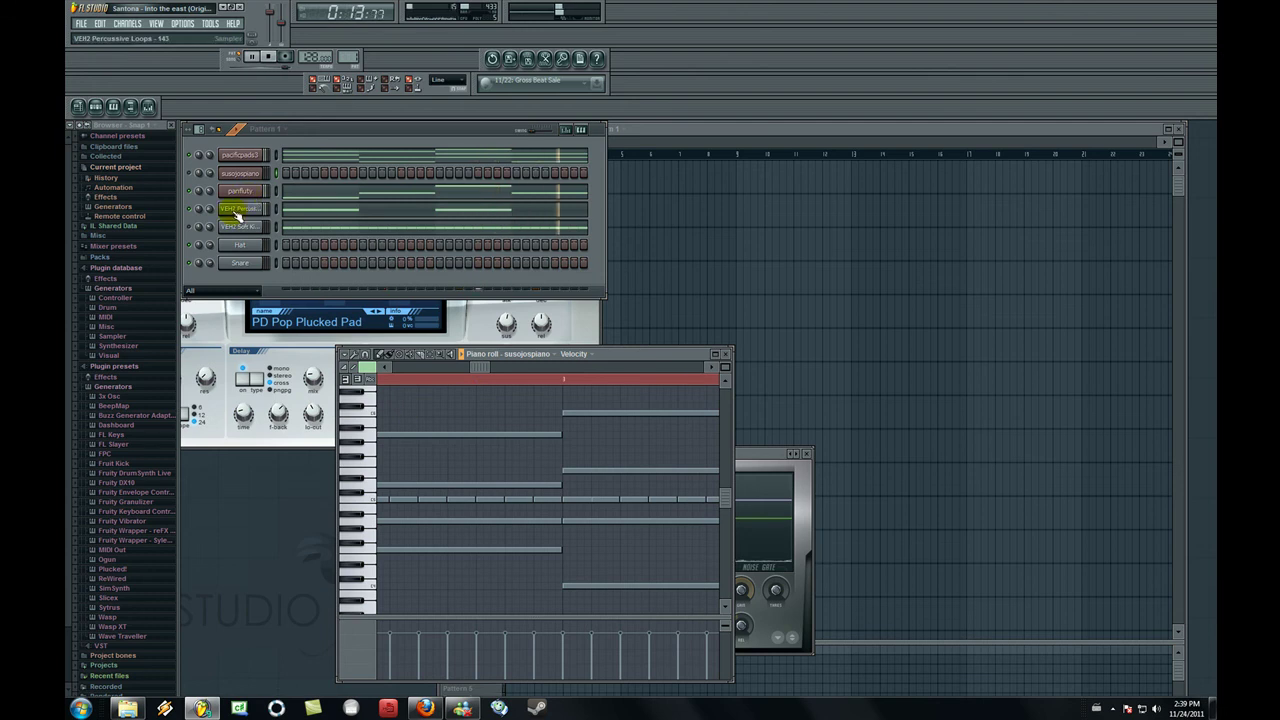
{"action": "key", "text": "space"}
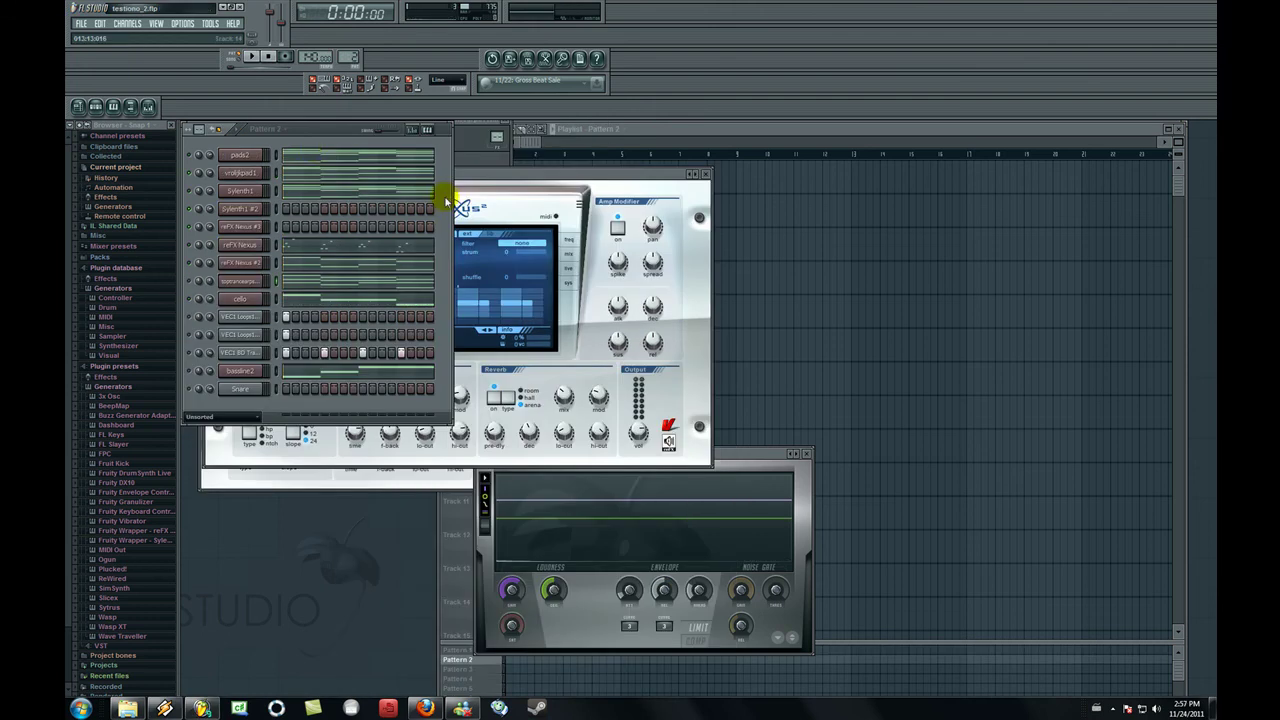
Step: Play the testiono_2 pattern and layer in reFX Nexus, the two VEC loops, bassline2 and the VEC bass drum
{"action": "key", "text": "space"}
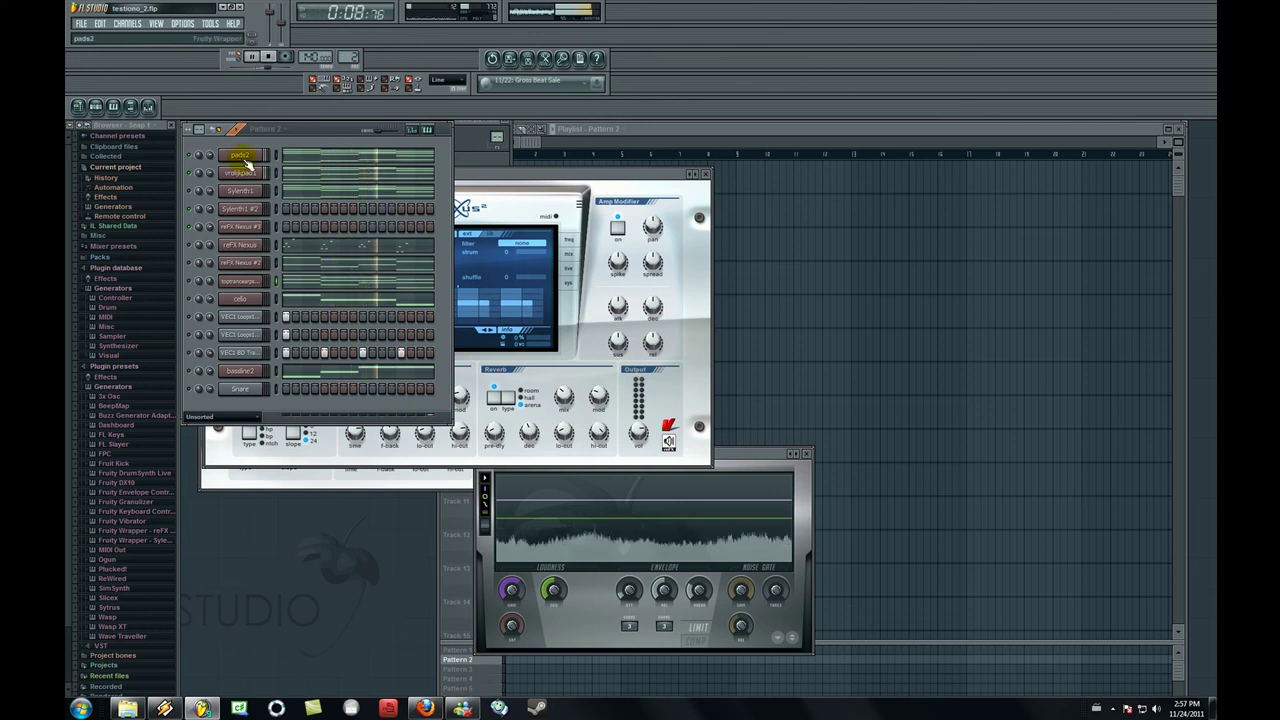
{"action": "left_click", "coordinate": [189, 245]}
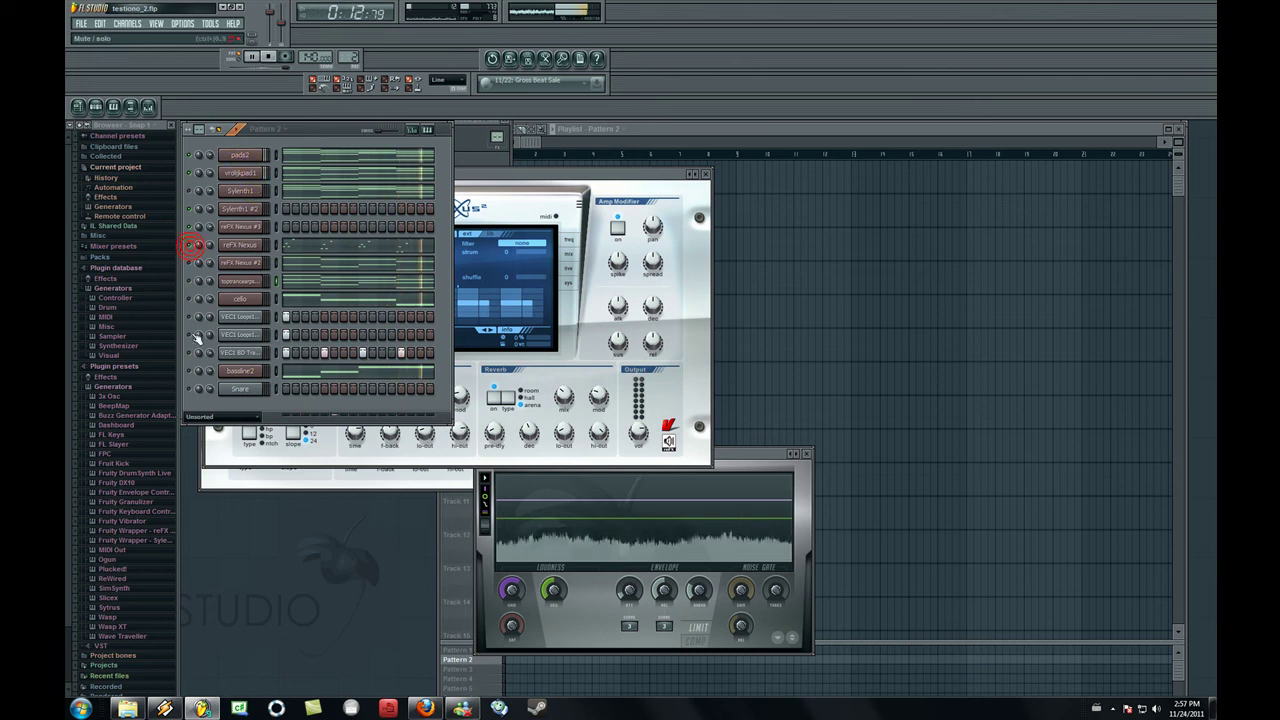
{"action": "left_click", "coordinate": [189, 335]}
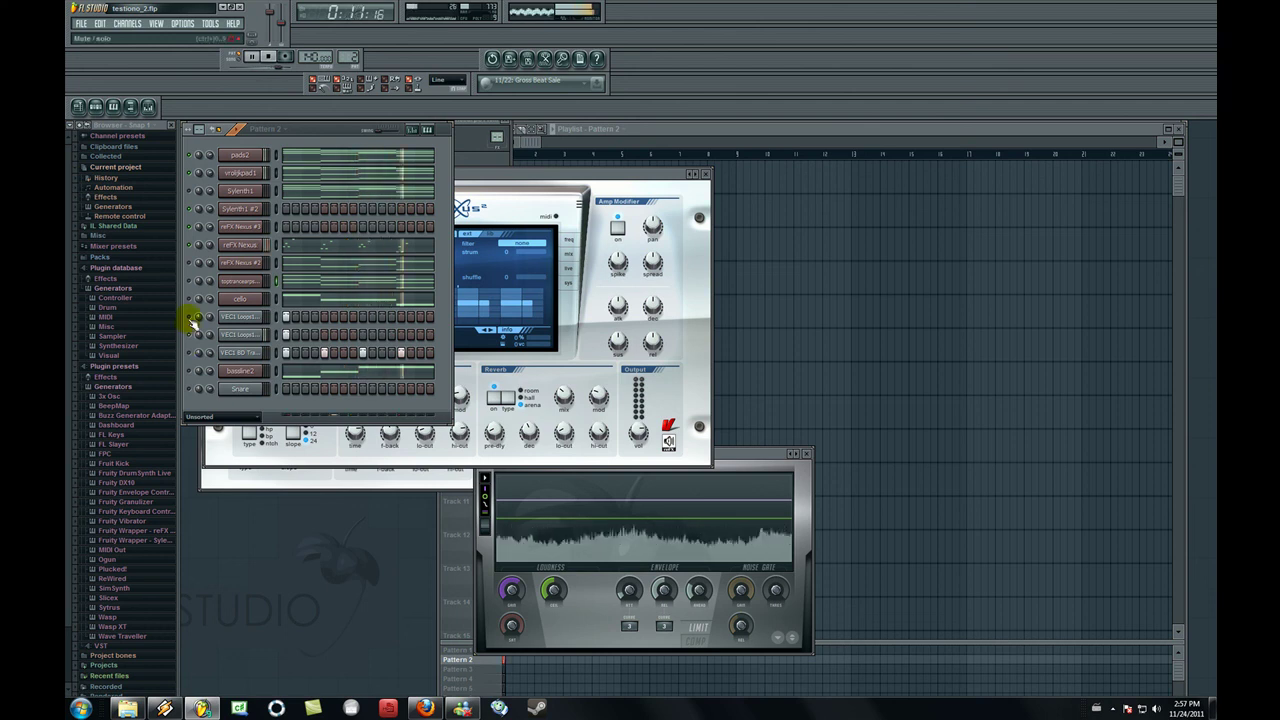
{"action": "left_click", "coordinate": [188, 317]}
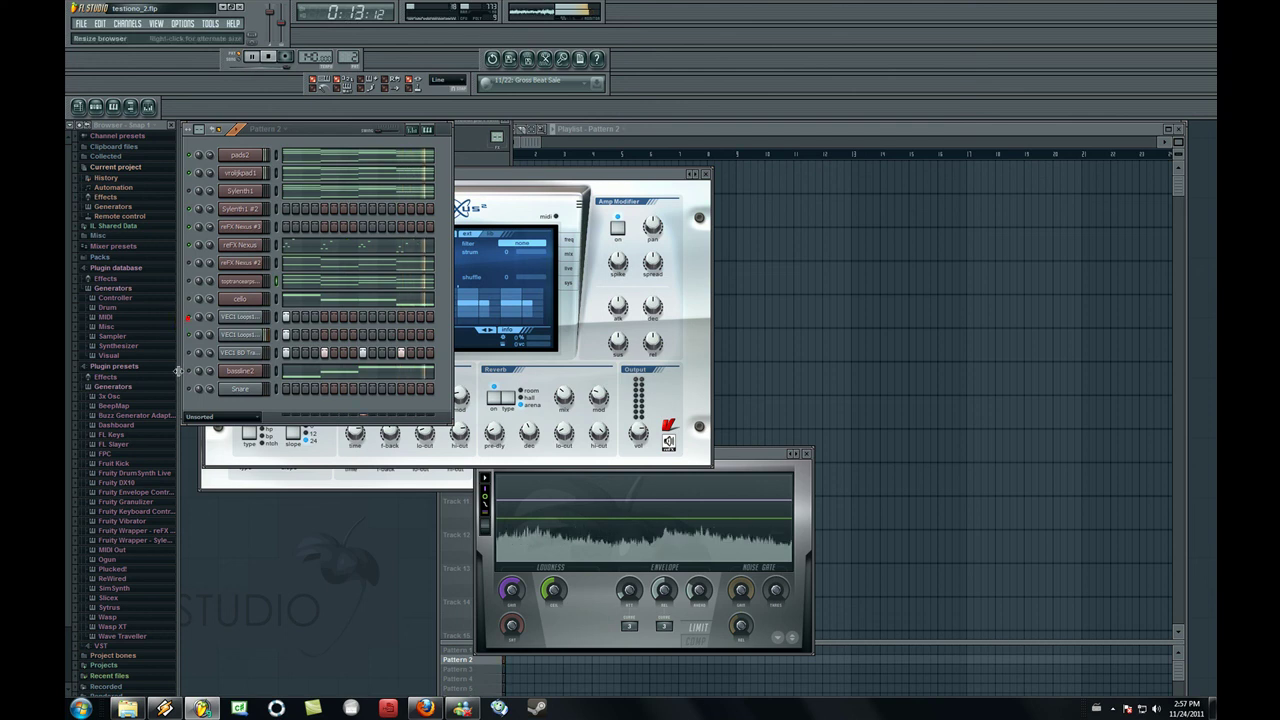
{"action": "left_click", "coordinate": [188, 371]}
{"action": "left_click", "coordinate": [190, 353]}
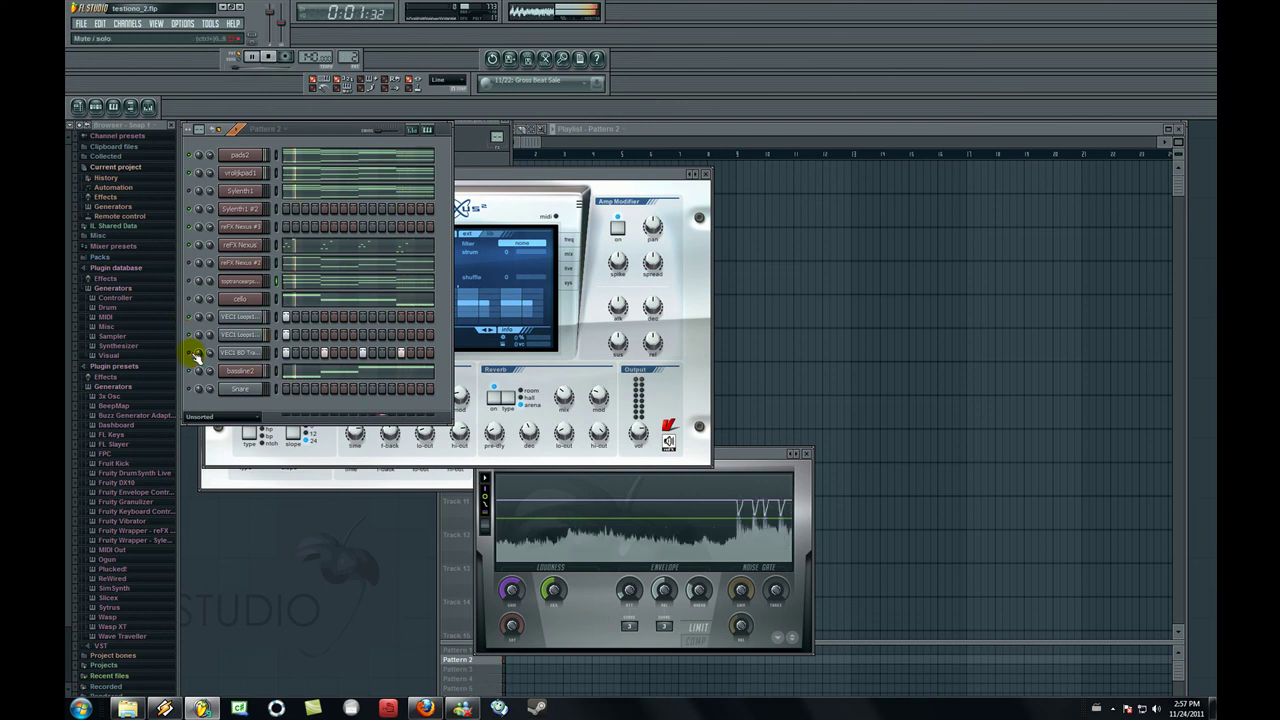
Step: Switch off the reFX Nexus channel and adjust the volumes of reFX Nexus #2 and the channel below it
{"action": "left_click", "coordinate": [196, 284]}
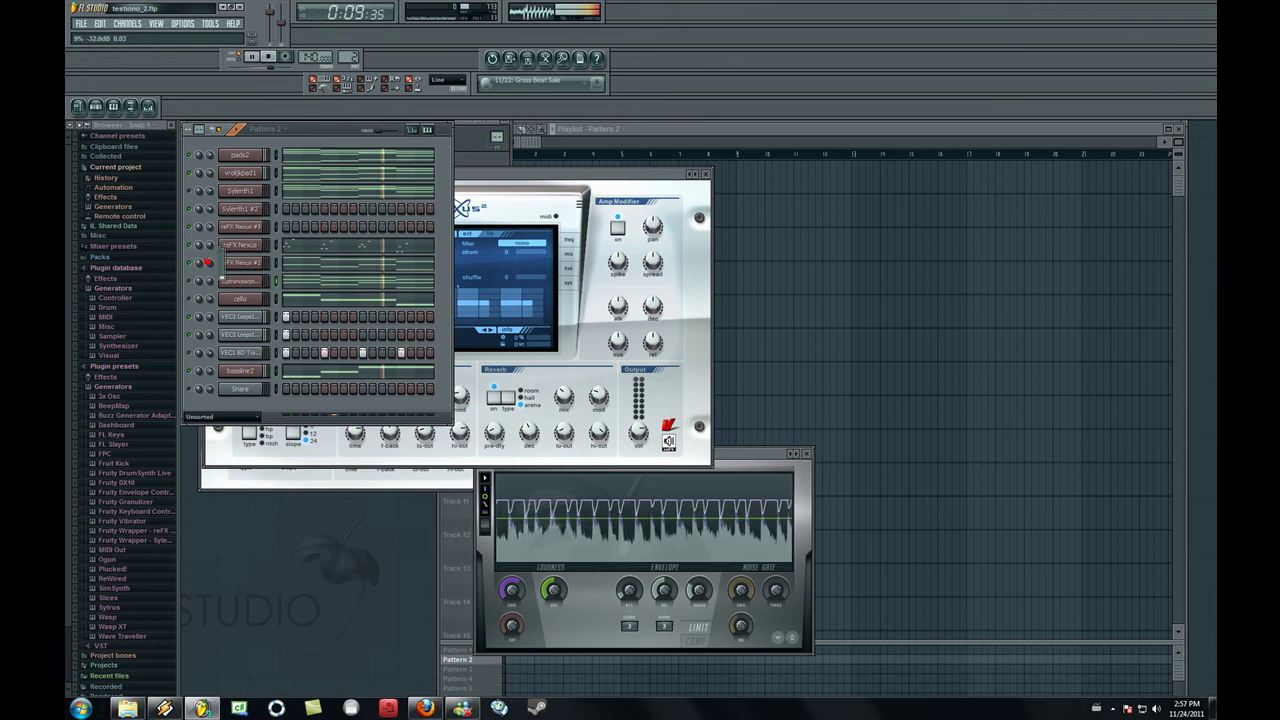
{"action": "left_click", "coordinate": [190, 245]}
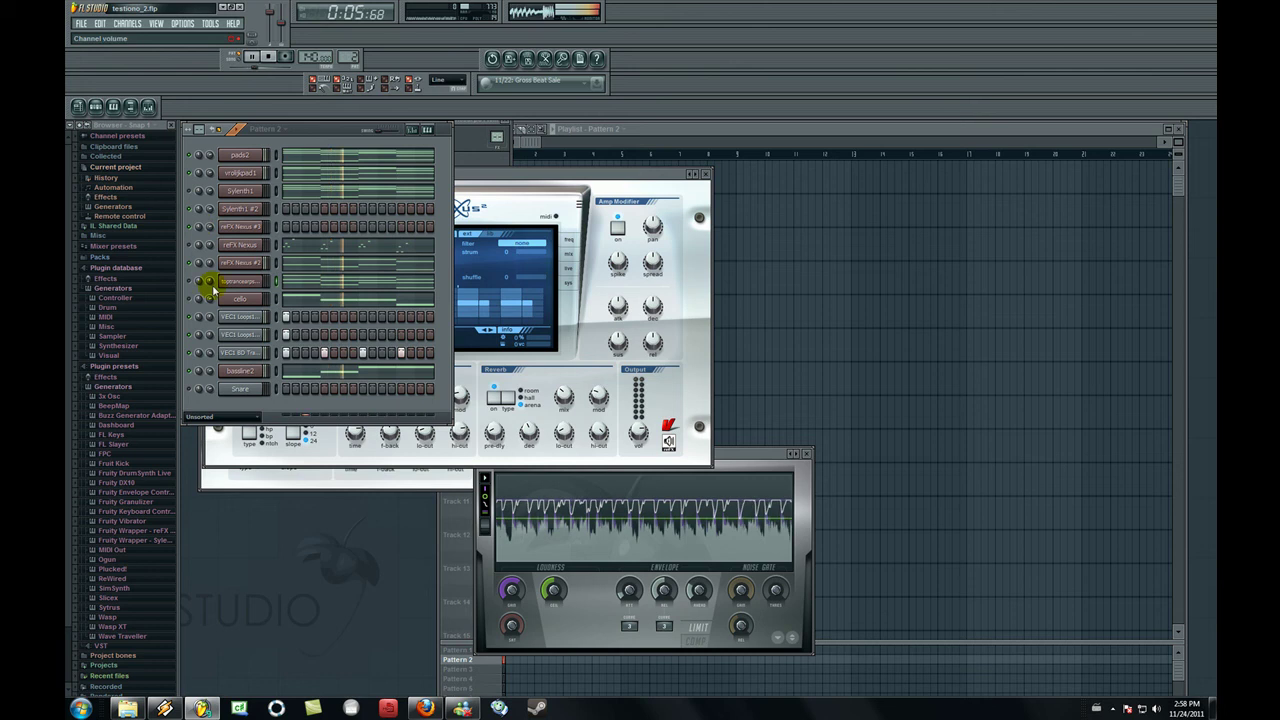
{"action": "mouse_move", "coordinate": [210, 283]}
{"action": "left_mouse_down"}
{"action": "mouse_move", "coordinate": [222, 256]}
{"action": "mouse_move", "coordinate": [210, 285]}
{"action": "left_mouse_up"}
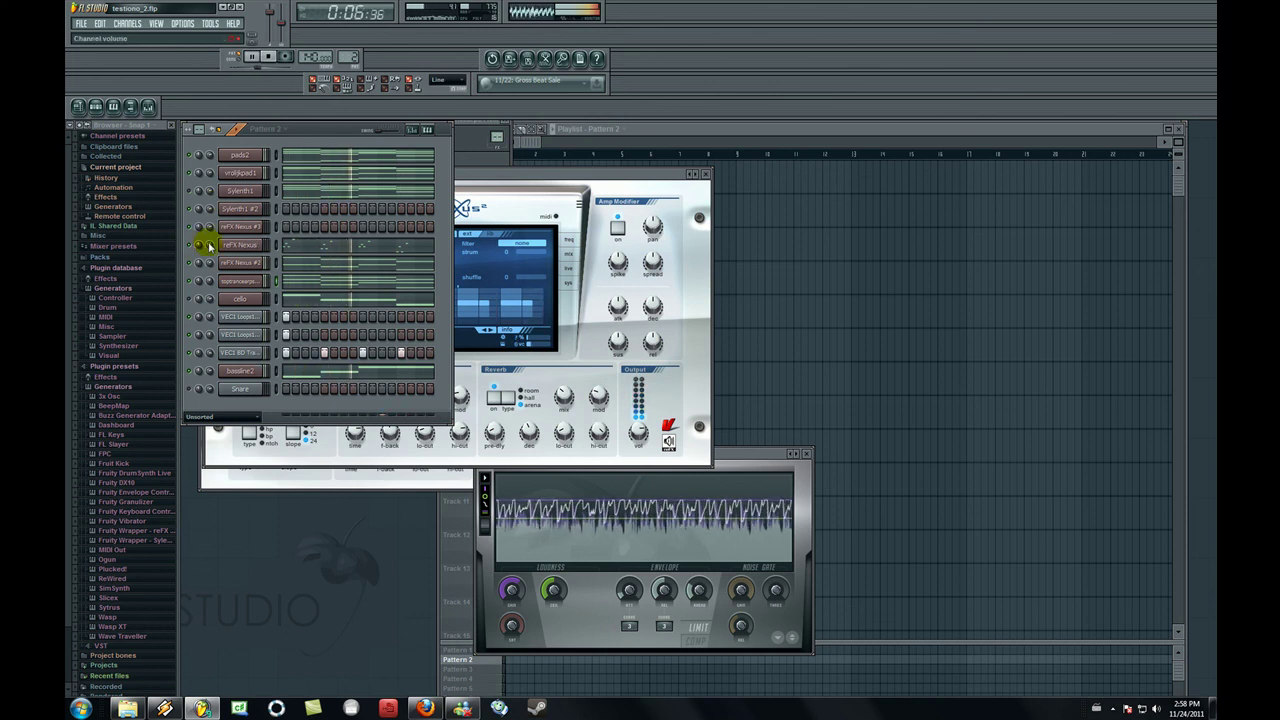
Step: Lower the volumes of reFX Nexus and the channel above cello, rebalance reFX Nexus #2, and stop playback
{"action": "left_click_drag", "start_coordinate": [210, 245], "coordinate": [210, 294]}
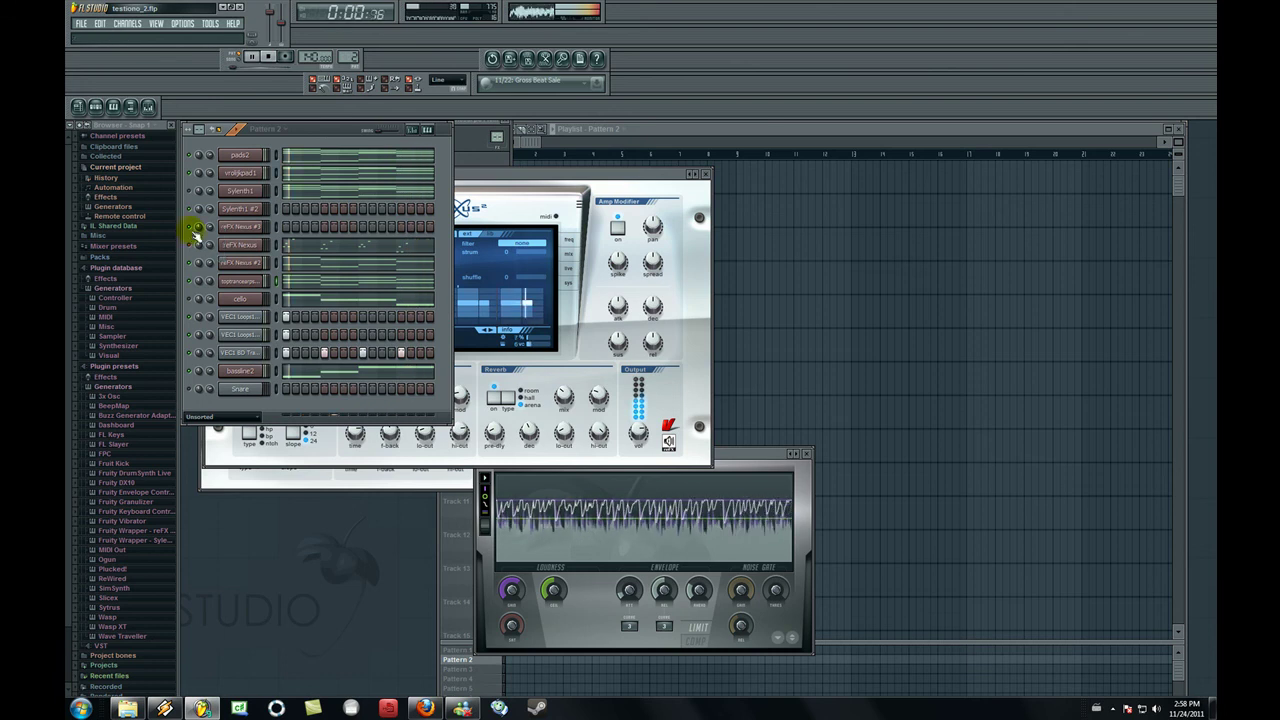
{"action": "left_click_drag", "start_coordinate": [209, 281], "coordinate": [209, 313]}
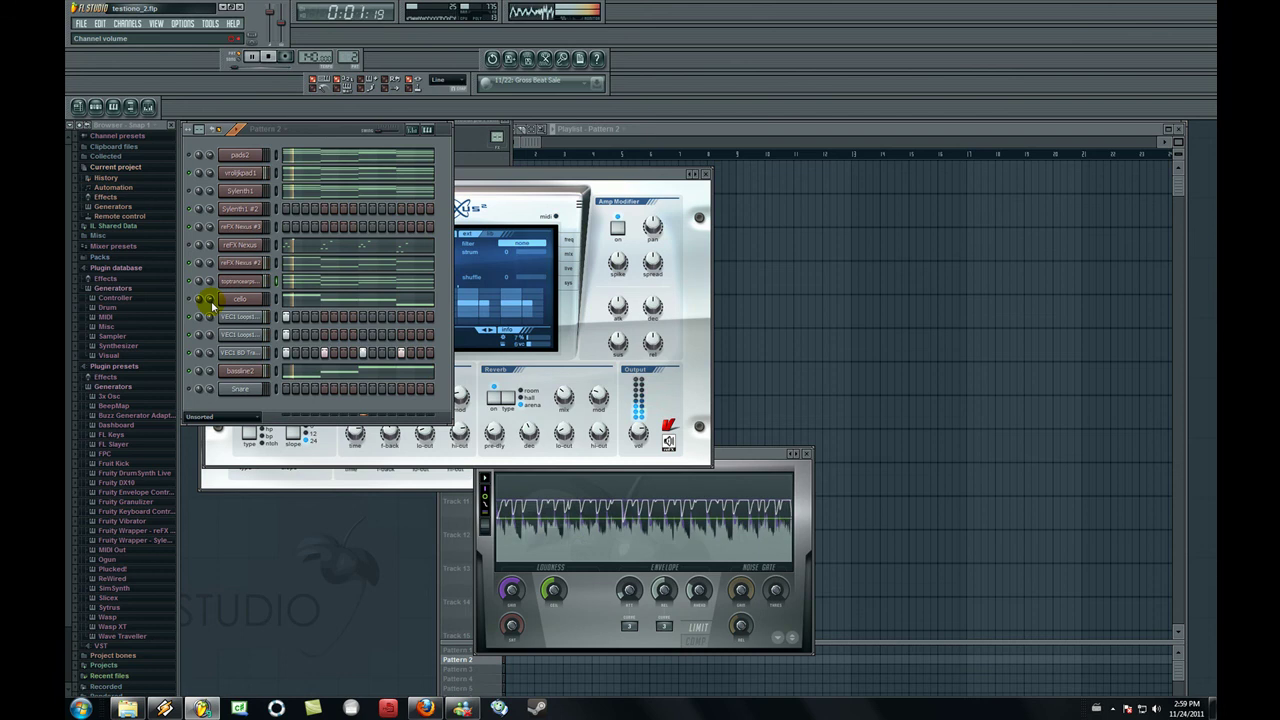
{"action": "left_click_drag", "start_coordinate": [200, 283], "coordinate": [200, 268]}
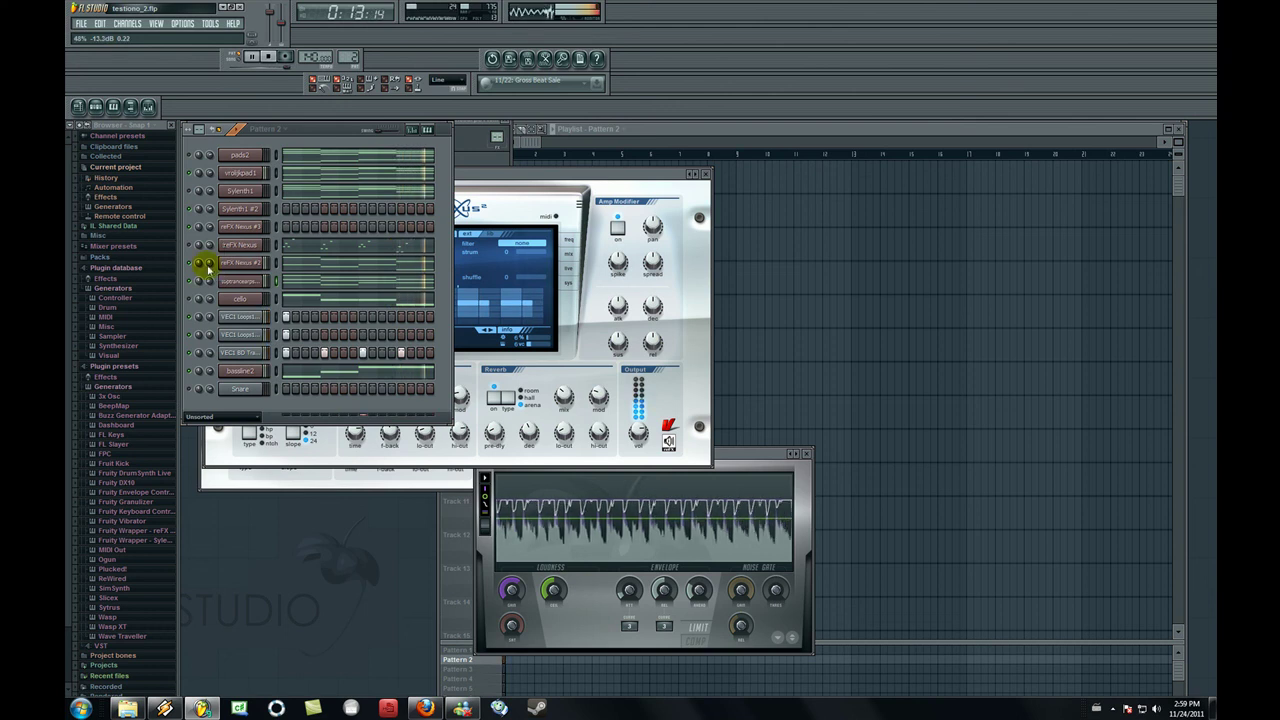
{"action": "key", "text": "space"}
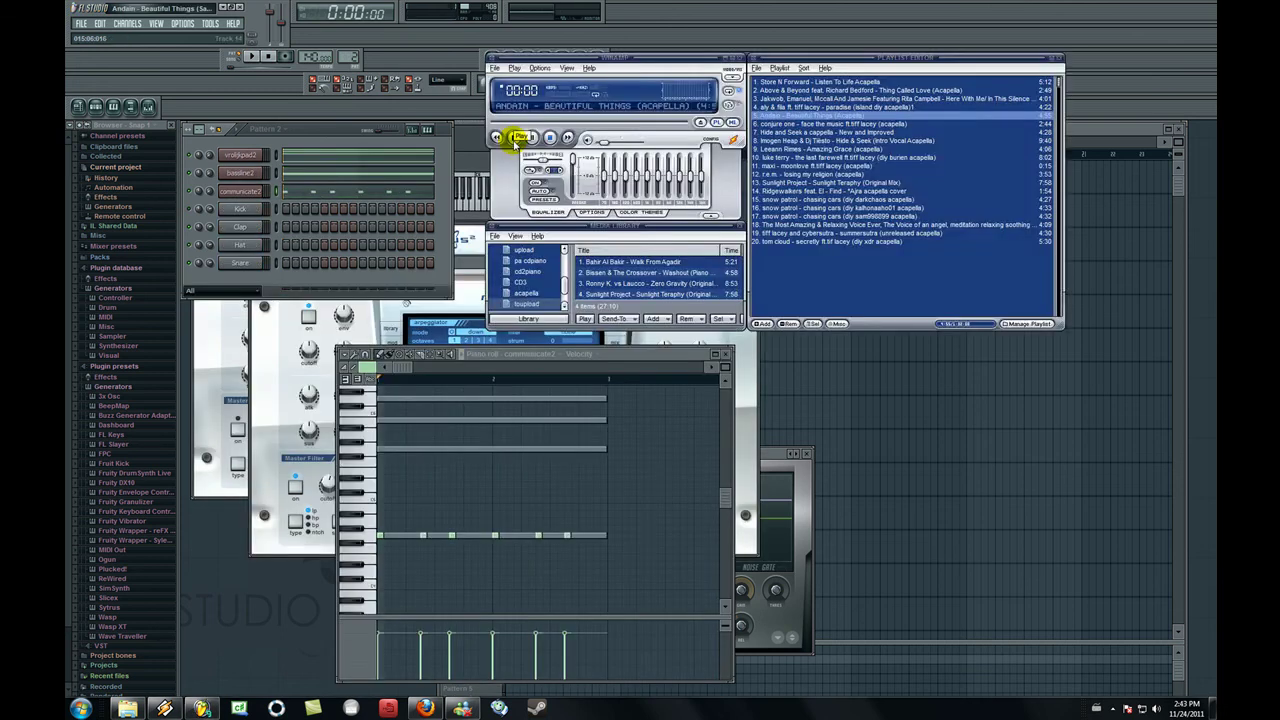
Step: Play the Beautiful Things pattern, fade in the pad channel above bassline2, and set the communicate2 volume to about 46%
{"action": "left_click", "coordinate": [229, 120]}
{"action": "left_click", "coordinate": [211, 154]}
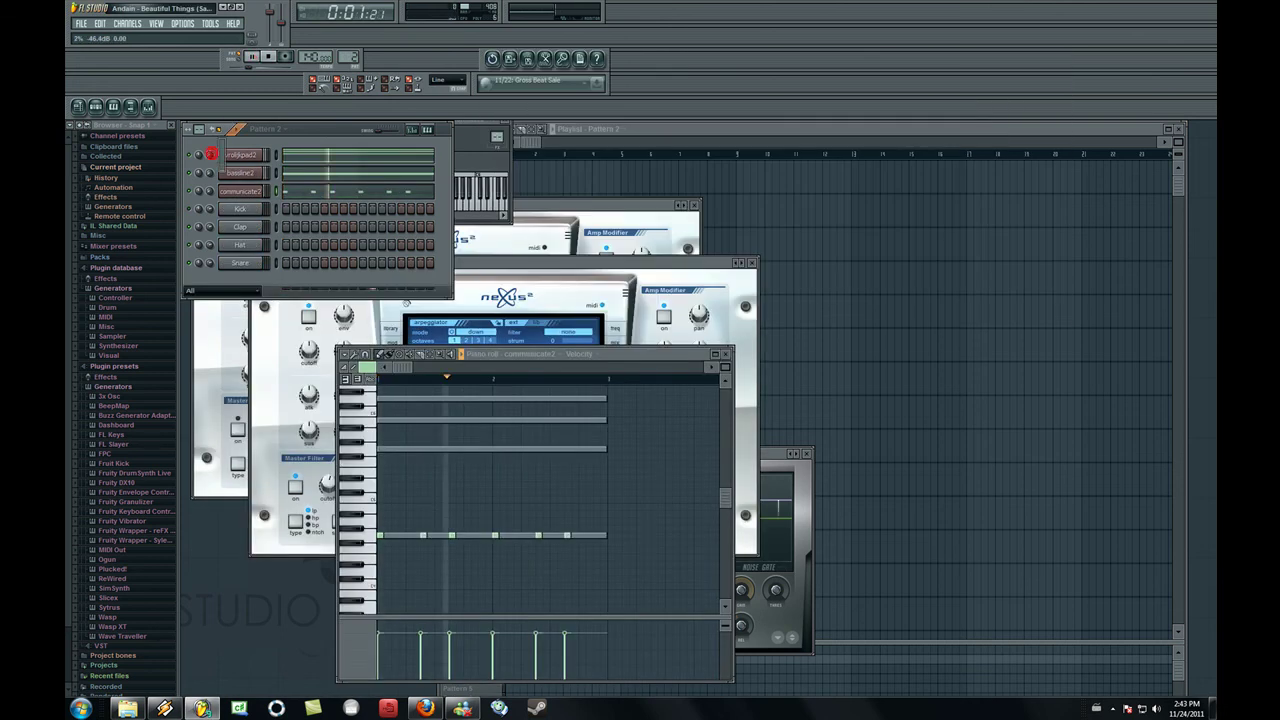
{"action": "left_click_drag", "start_coordinate": [211, 154], "coordinate": [211, 116]}
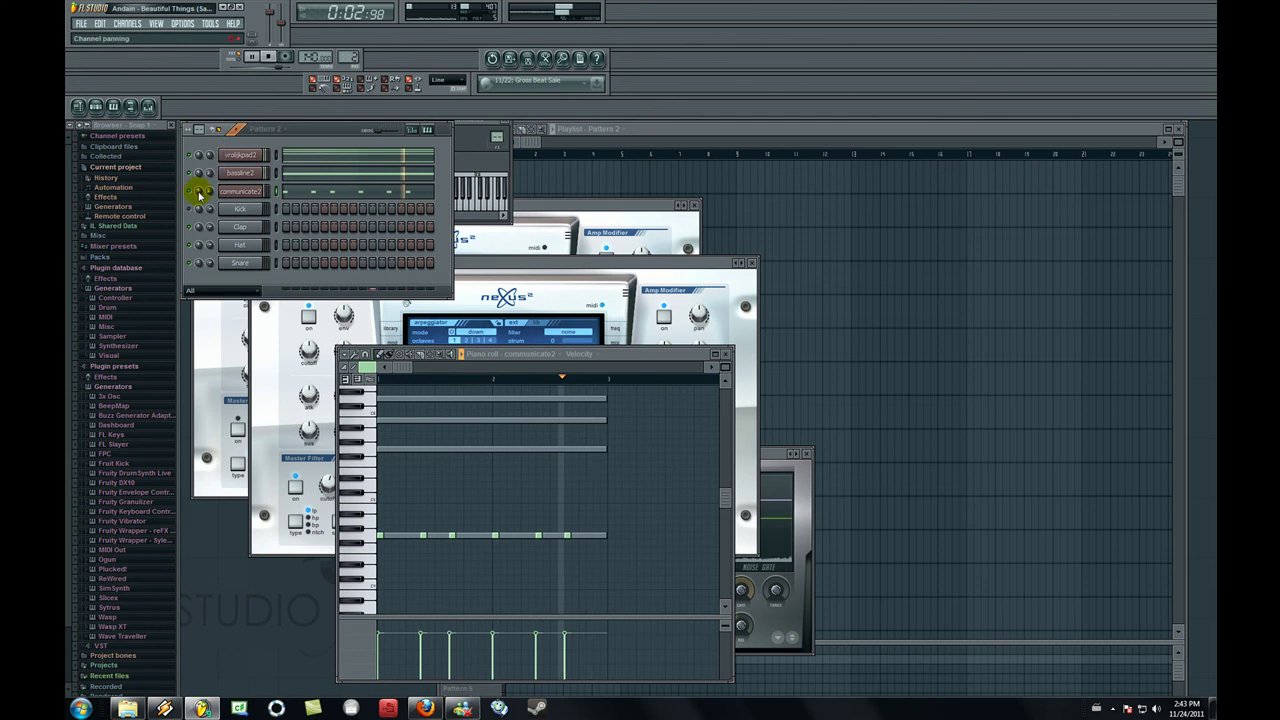
{"action": "left_click_drag", "start_coordinate": [208, 191], "coordinate": [208, 236]}
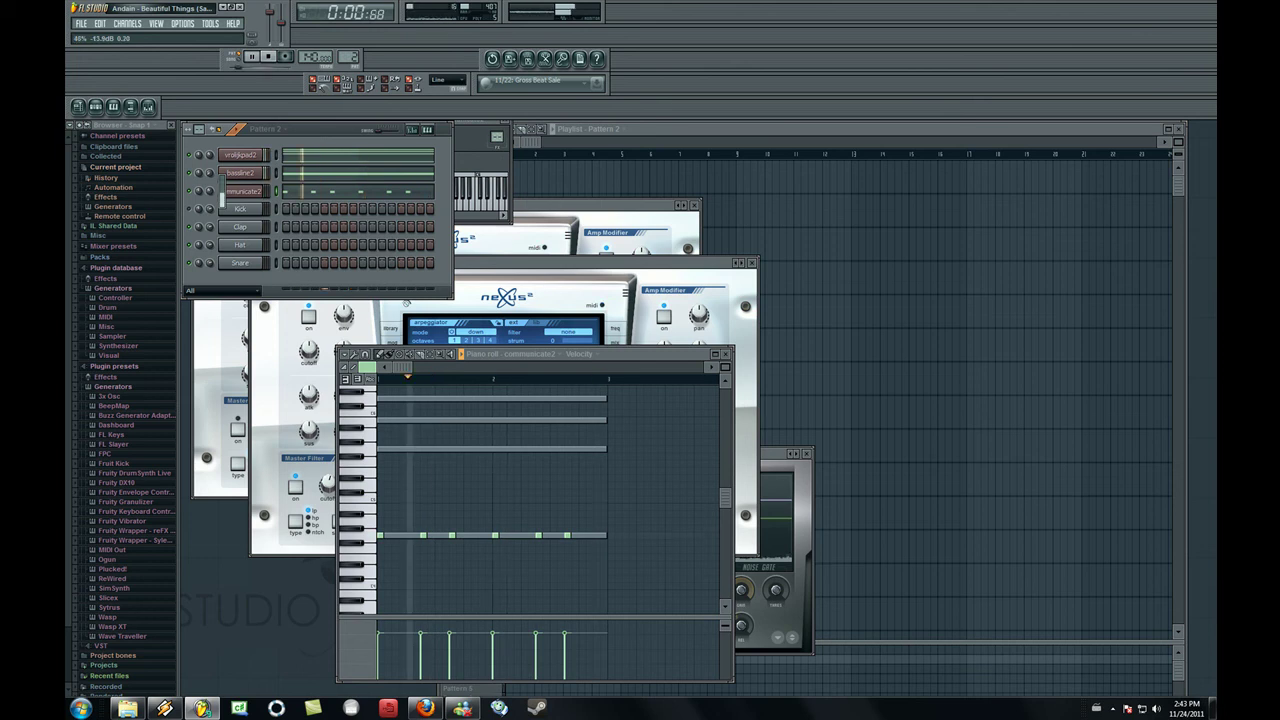
Step: Open the communicate2 Nexus instrument and sweep its master filter cutoff, bringing it up to about 88
{"action": "left_click", "coordinate": [235, 192]}
{"action": "left_click", "coordinate": [235, 192]}
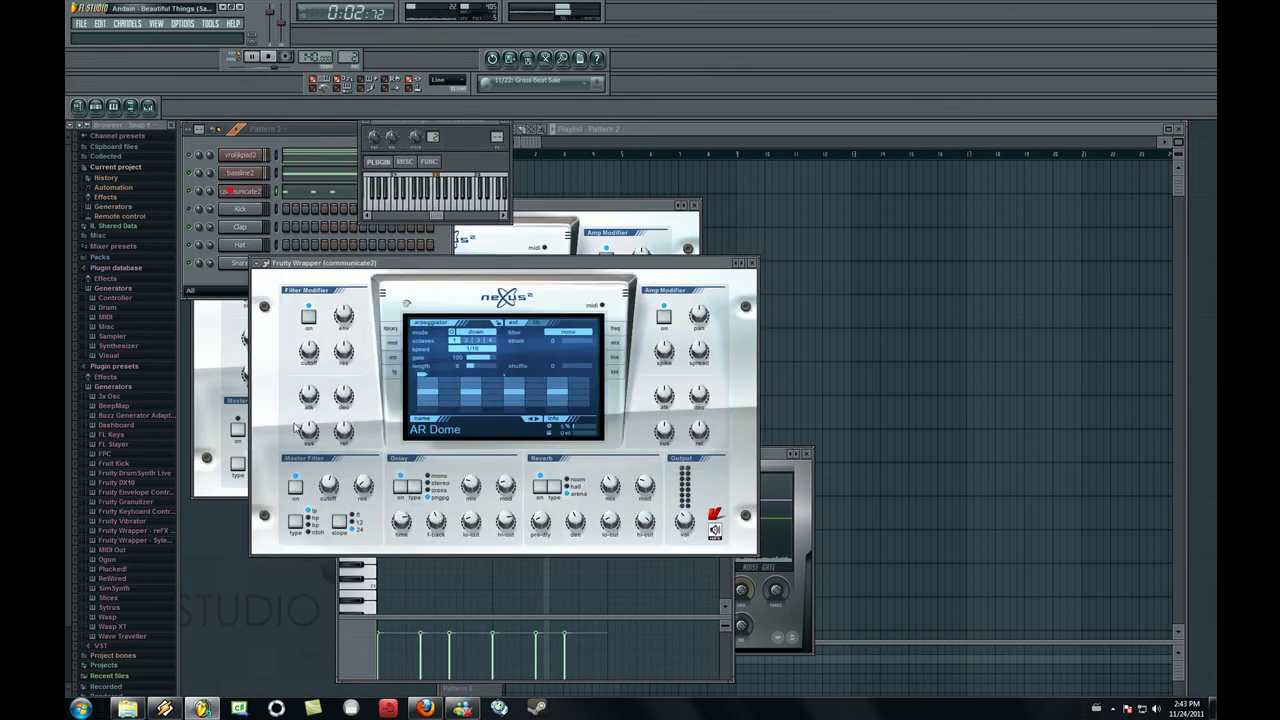
{"action": "mouse_move", "coordinate": [329, 483]}
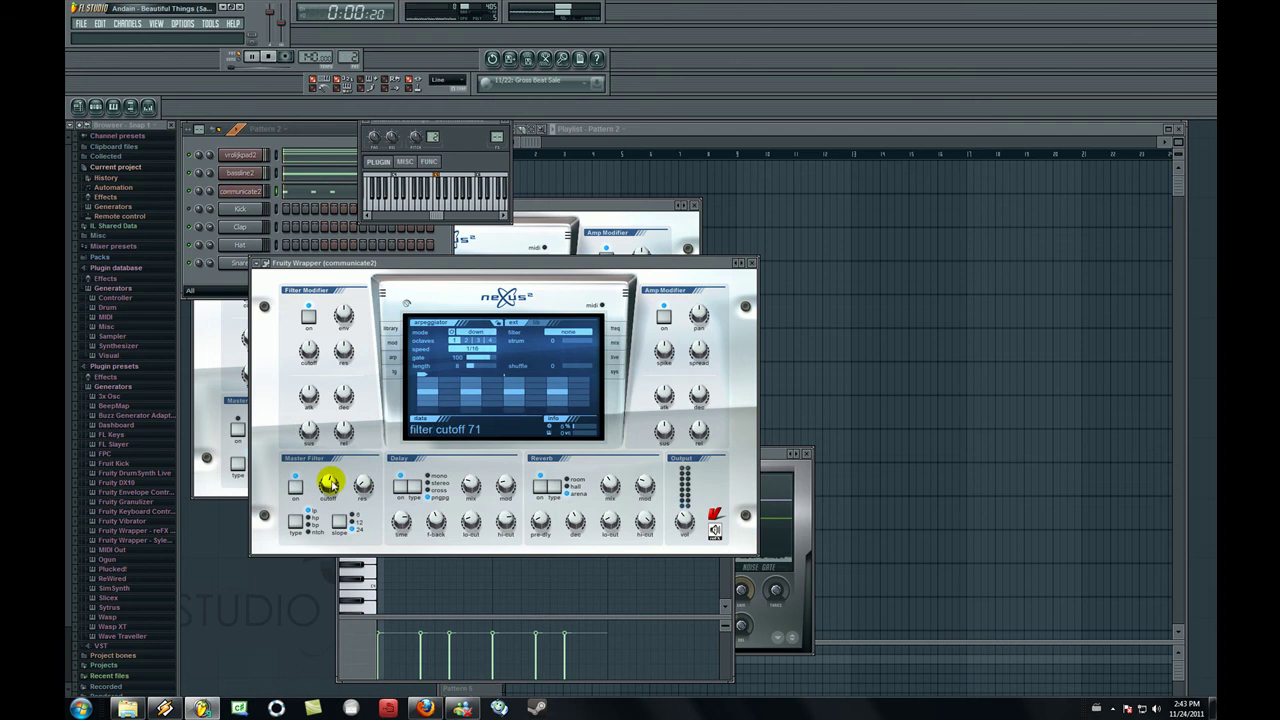
{"action": "left_click", "coordinate": [224, 196]}
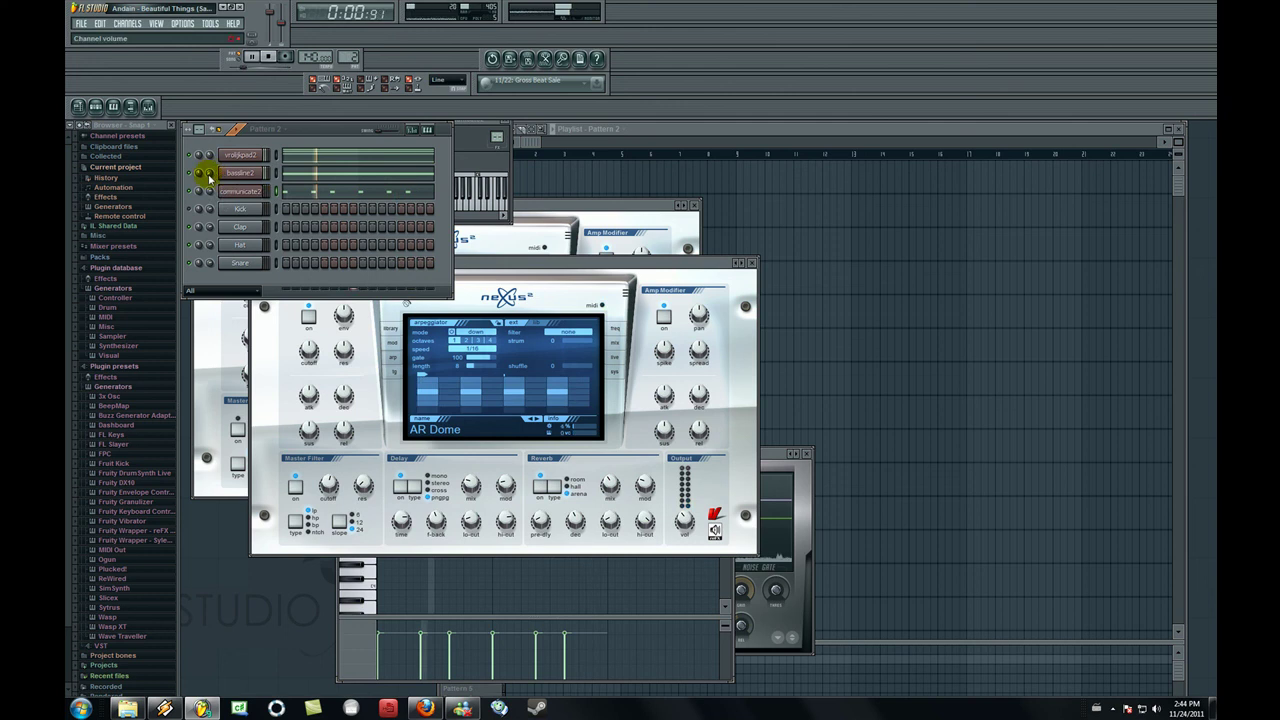
{"action": "left_click", "coordinate": [243, 193]}
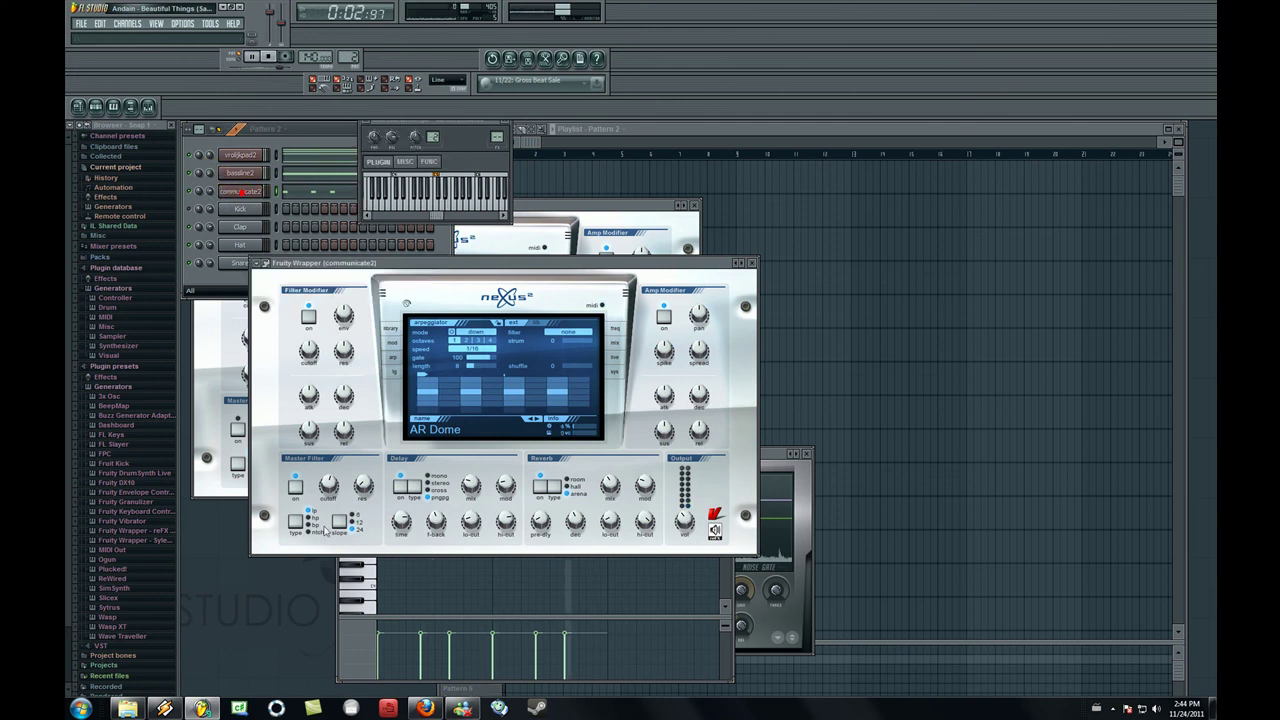
{"action": "left_click", "coordinate": [328, 484]}
{"action": "left_click_drag", "start_coordinate": [328, 482], "coordinate": [328, 466]}
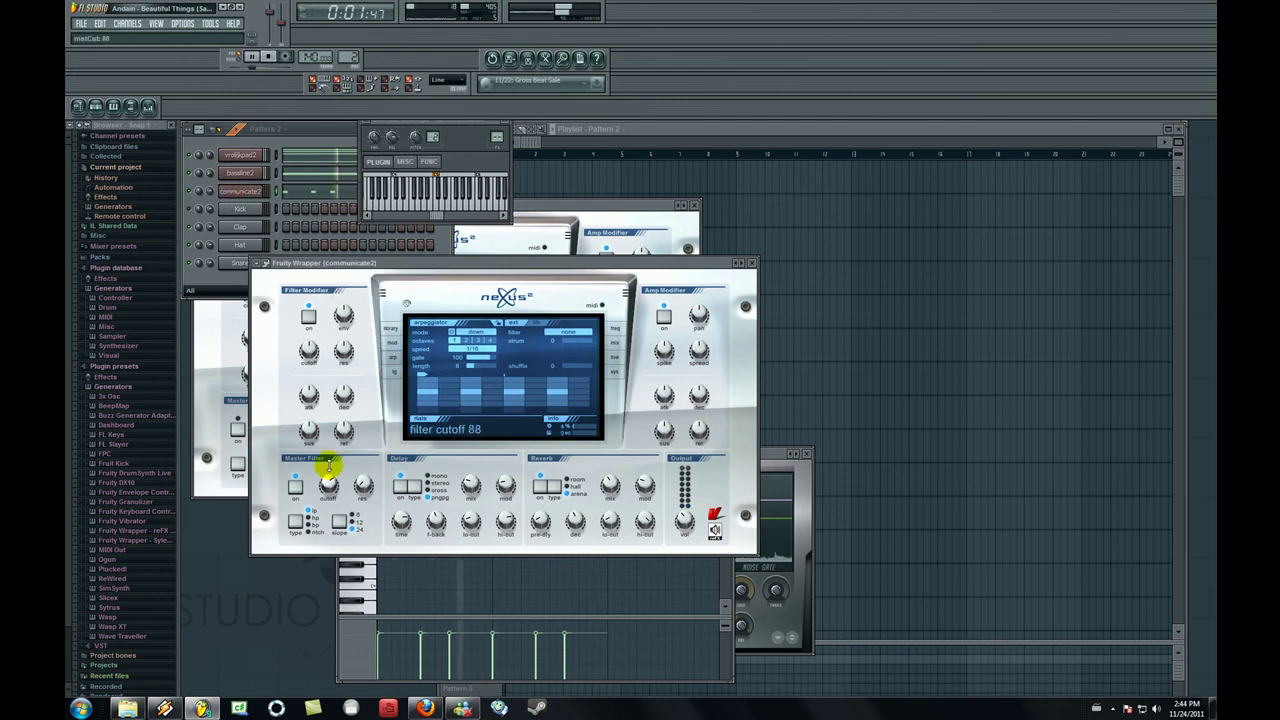
Step: Fade in bassline2 to about 41% volume and place Kick hits on steps 1, 5, 9 and 13
{"action": "left_click", "coordinate": [209, 172]}
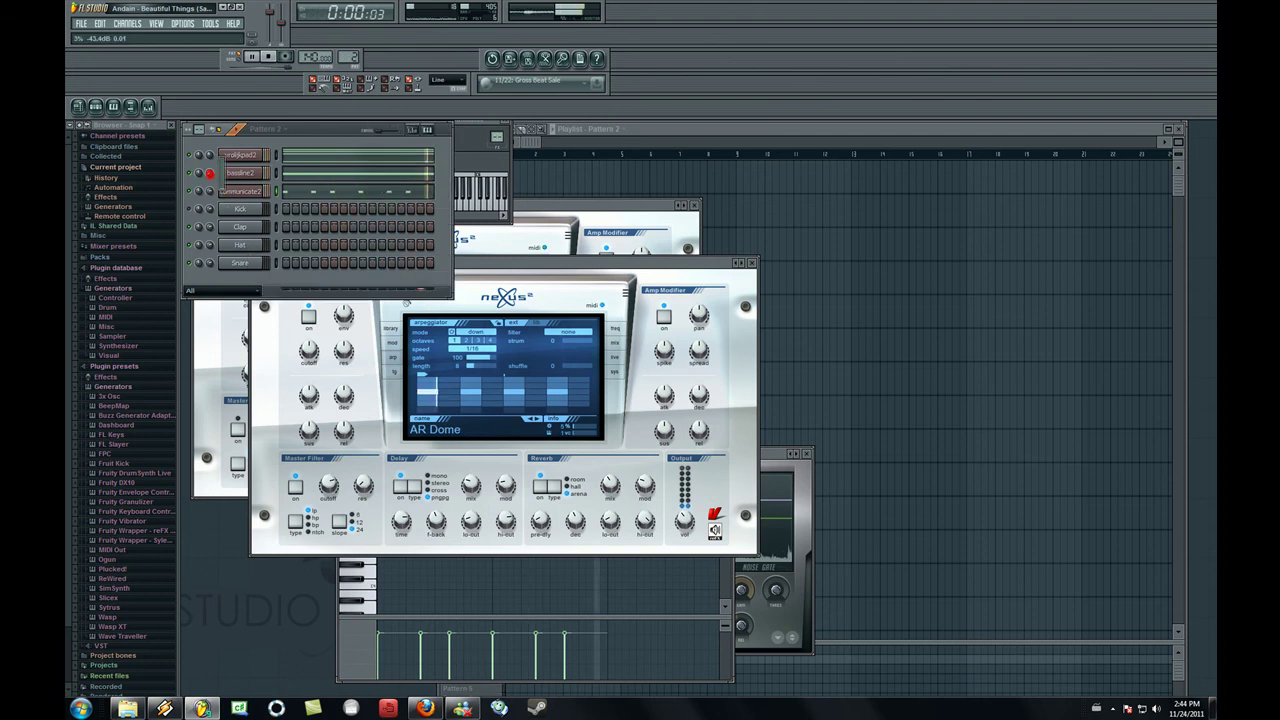
{"action": "left_click_drag", "start_coordinate": [209, 172], "coordinate": [209, 160]}
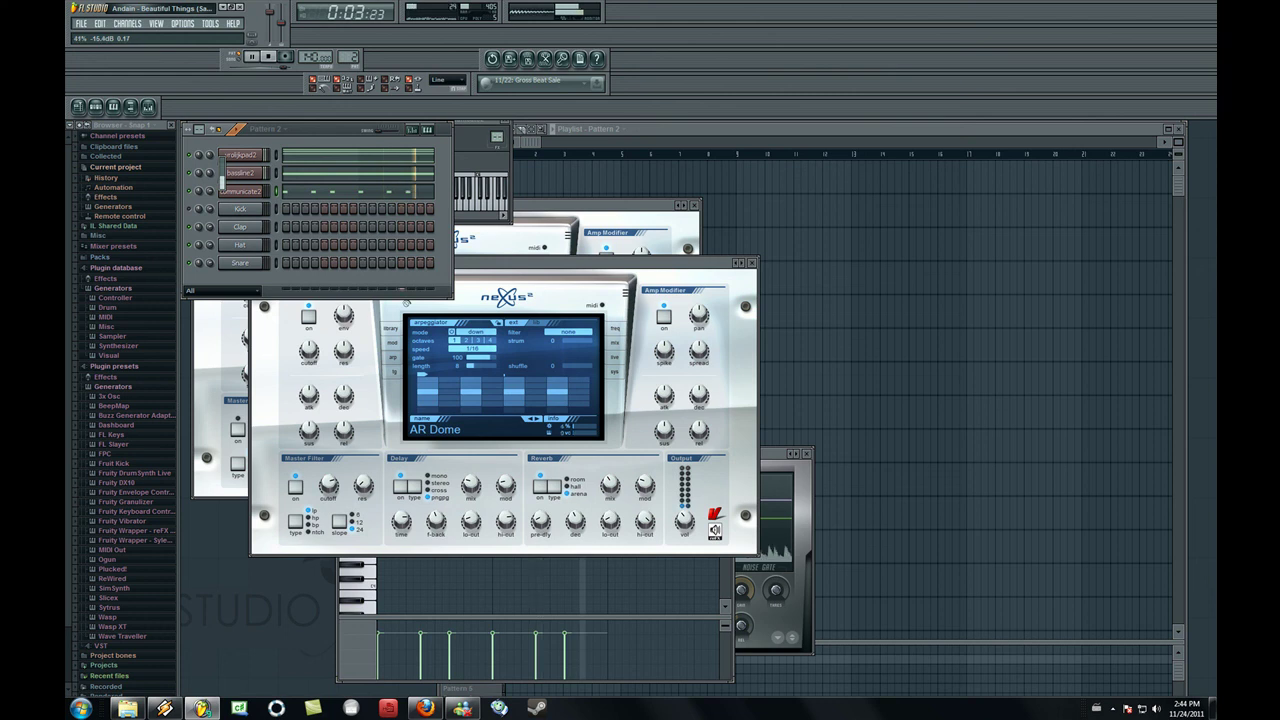
{"action": "left_click", "coordinate": [295, 211]}
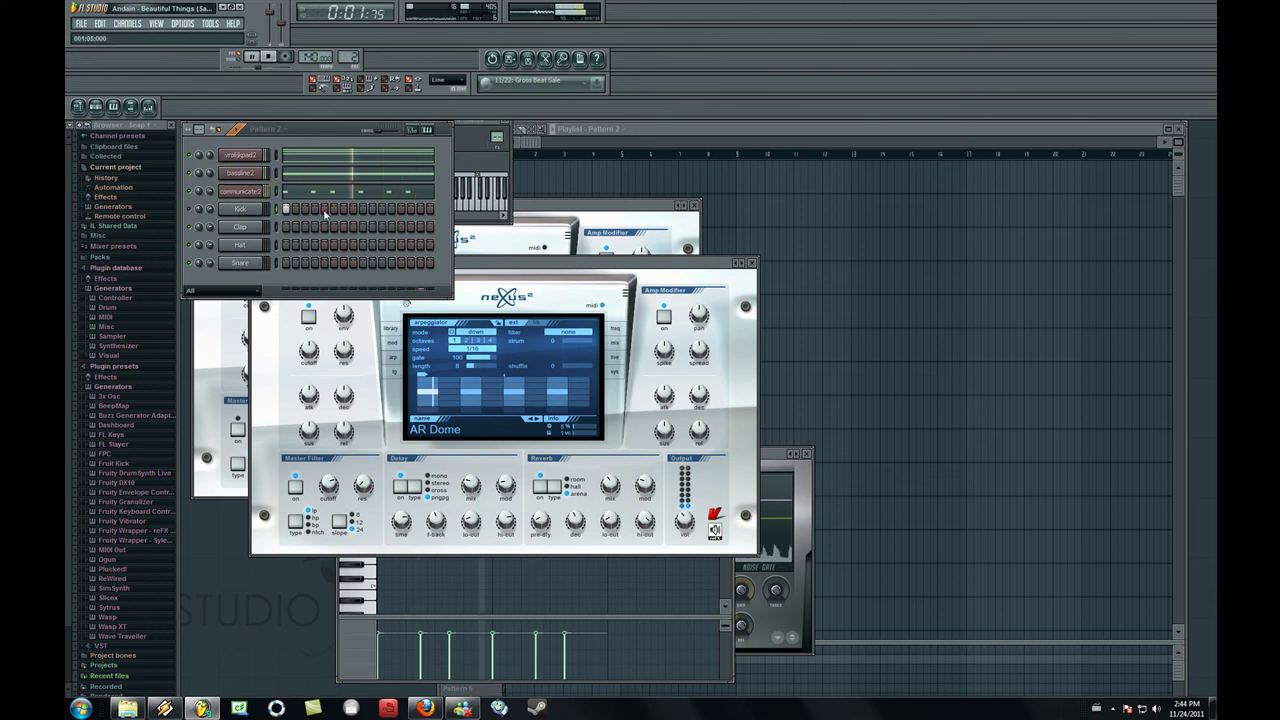
{"action": "left_click", "coordinate": [363, 209]}
{"action": "left_click", "coordinate": [399, 209]}
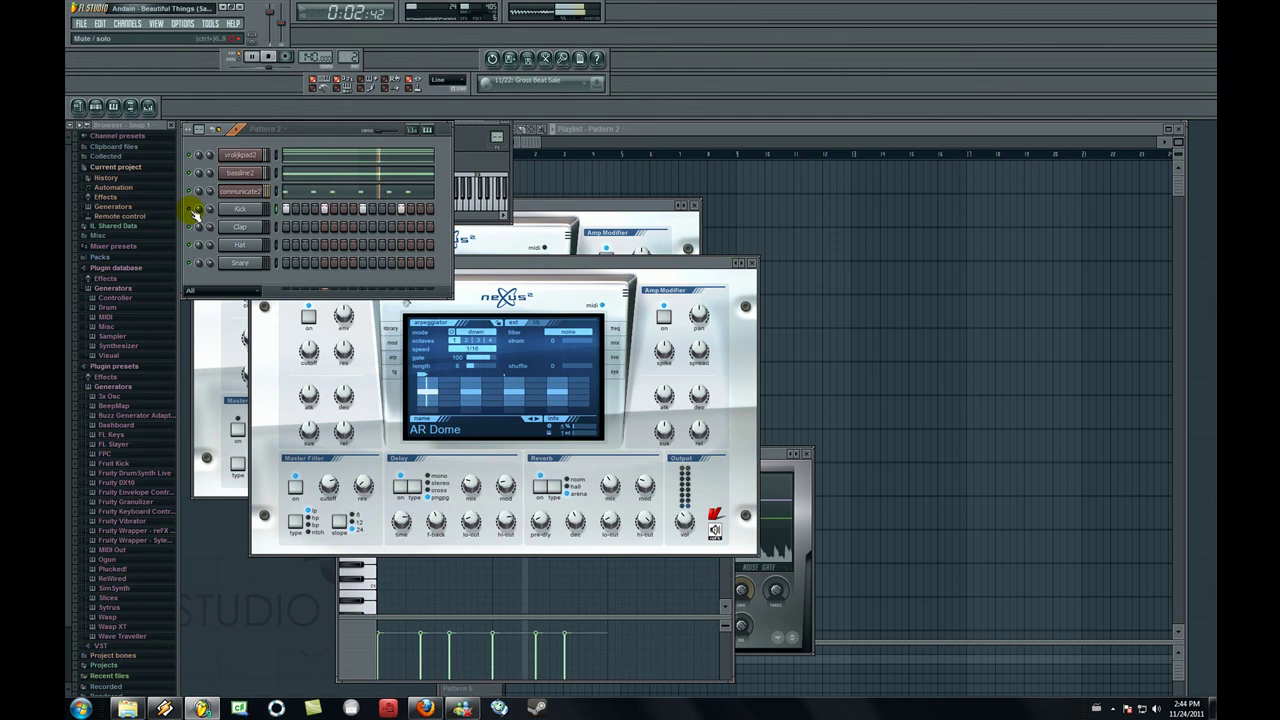
Step: Adjust the Kick channel's volume to balance it against the pad, bassline2 and communicate2
{"action": "left_click", "coordinate": [190, 209]}
{"action": "left_click", "coordinate": [208, 210]}
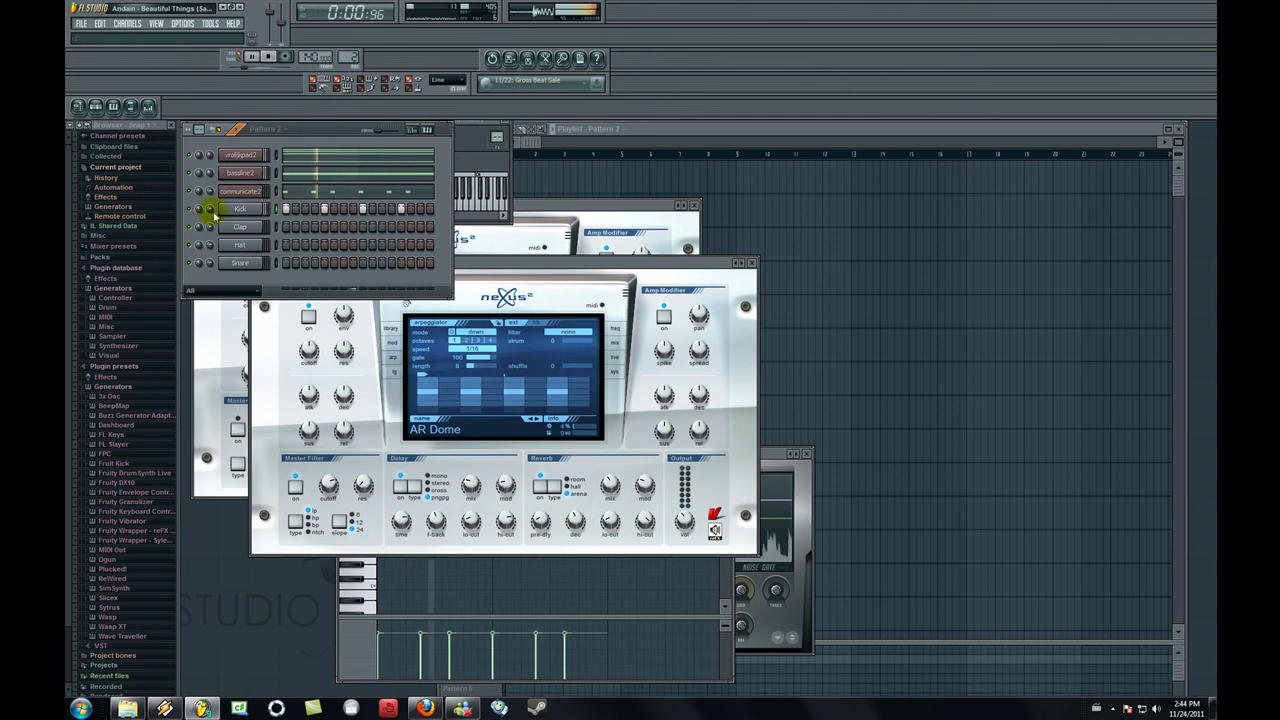
{"action": "left_click", "coordinate": [211, 210]}
{"action": "left_click", "coordinate": [210, 214]}
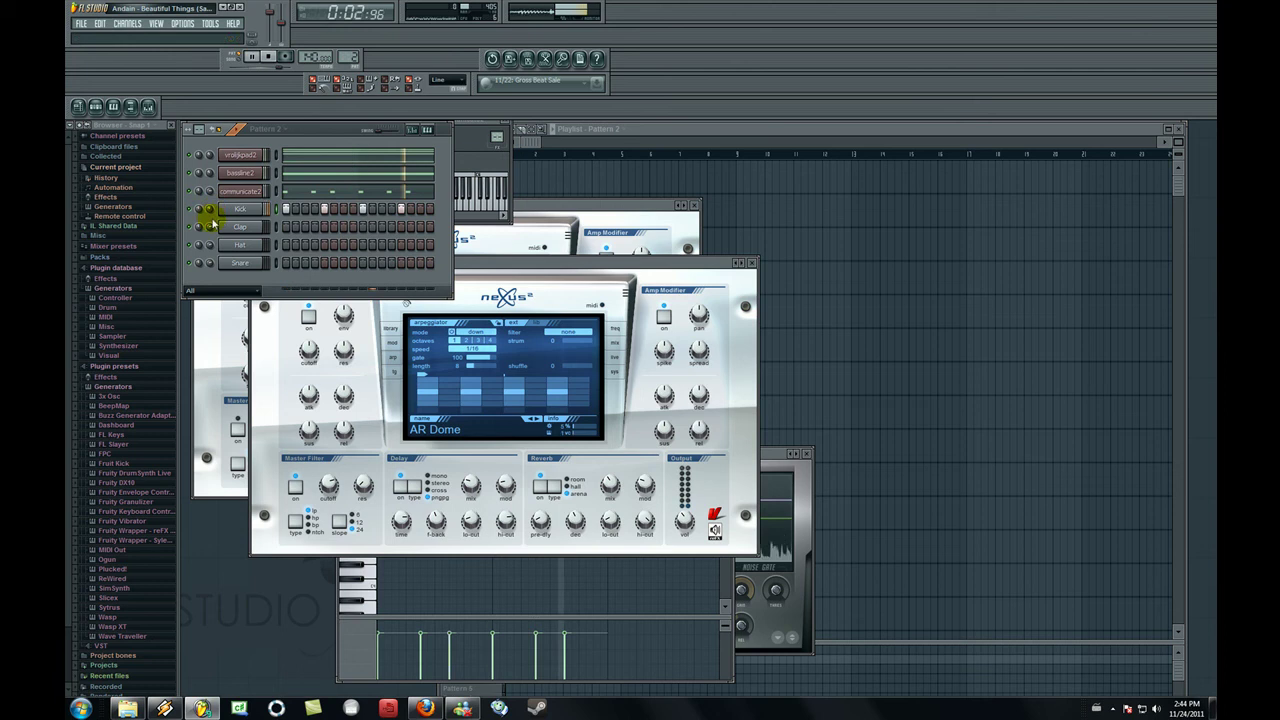